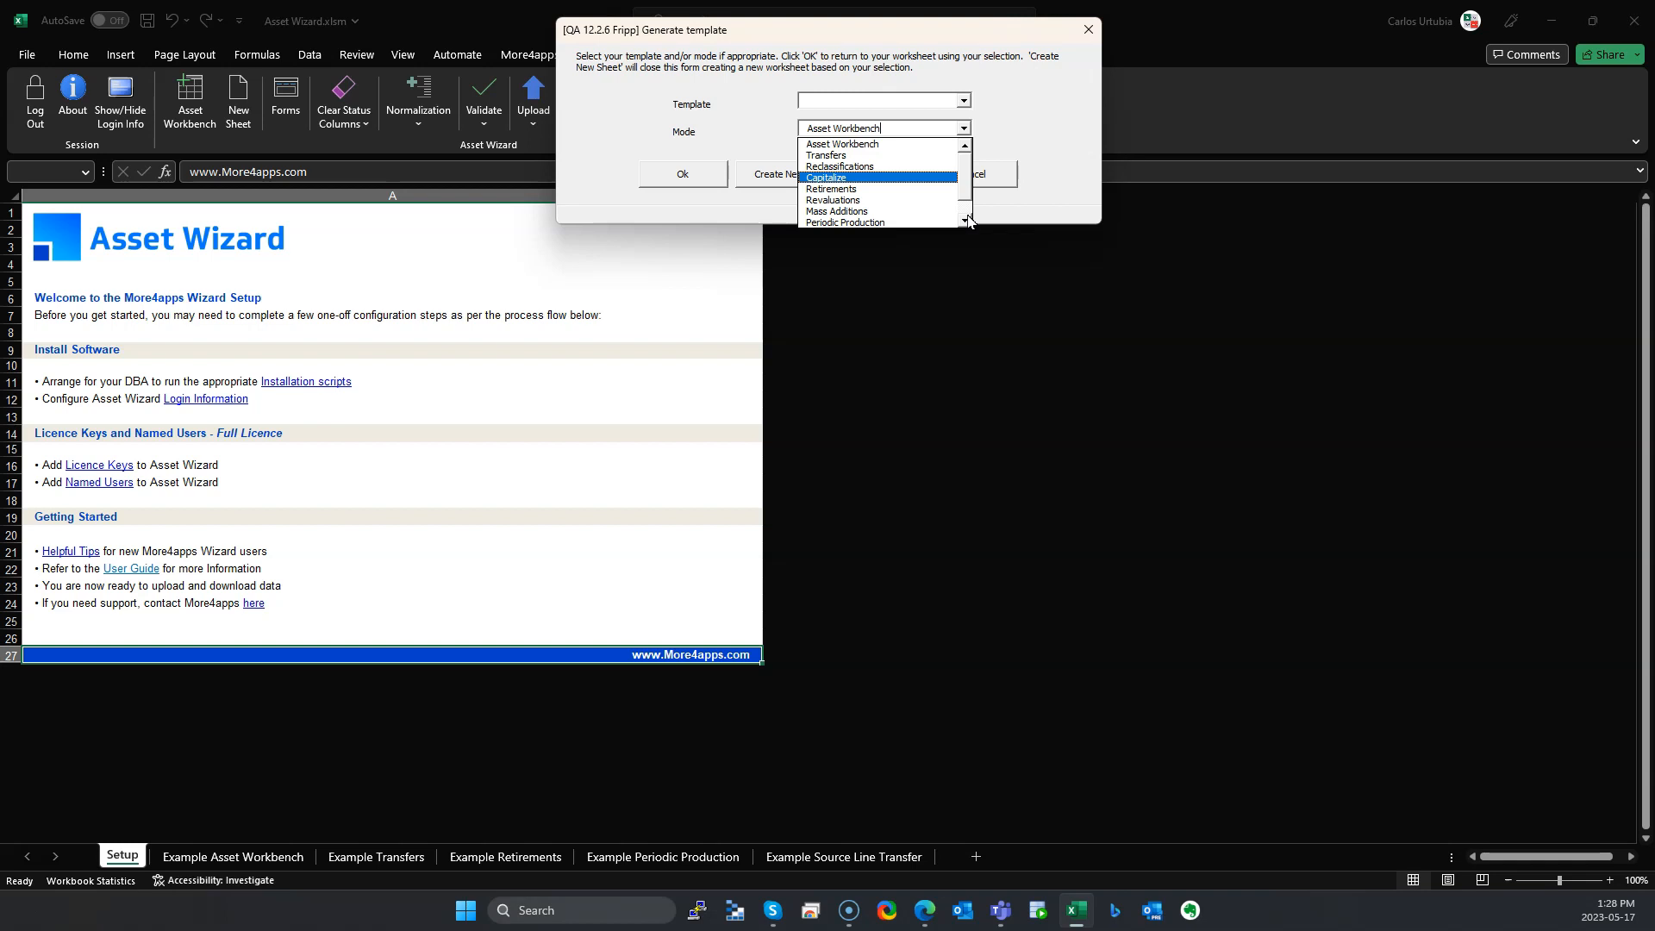
Step: Generate a new worksheet from the template form using the Transfers mode
click(877, 156)
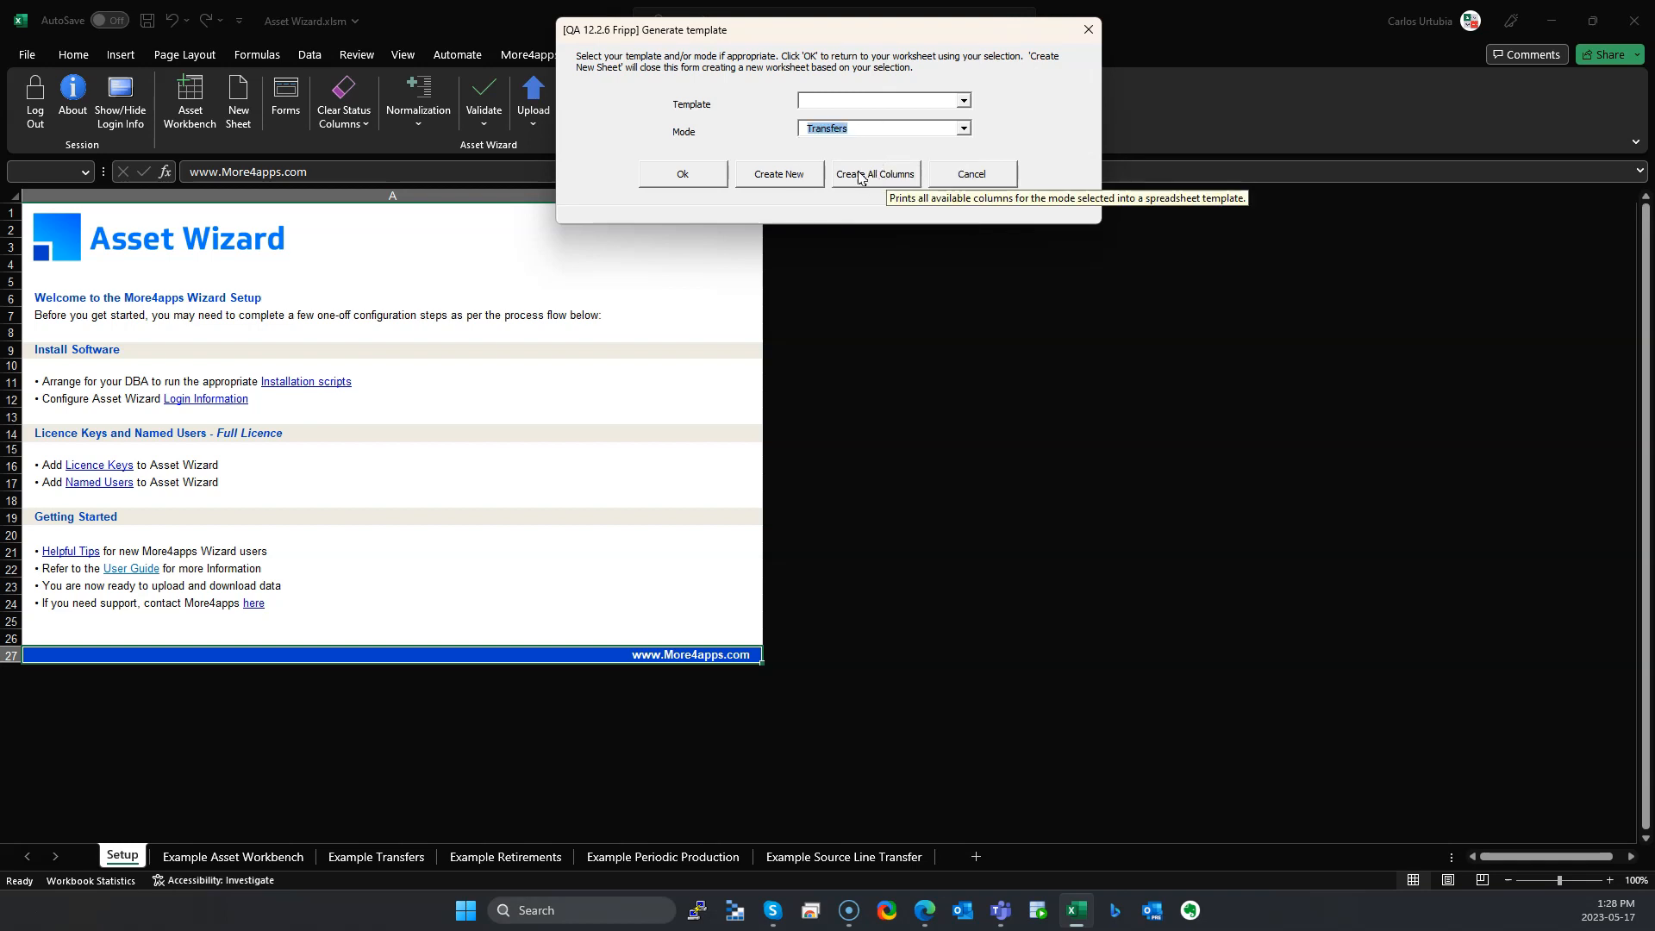
click(780, 173)
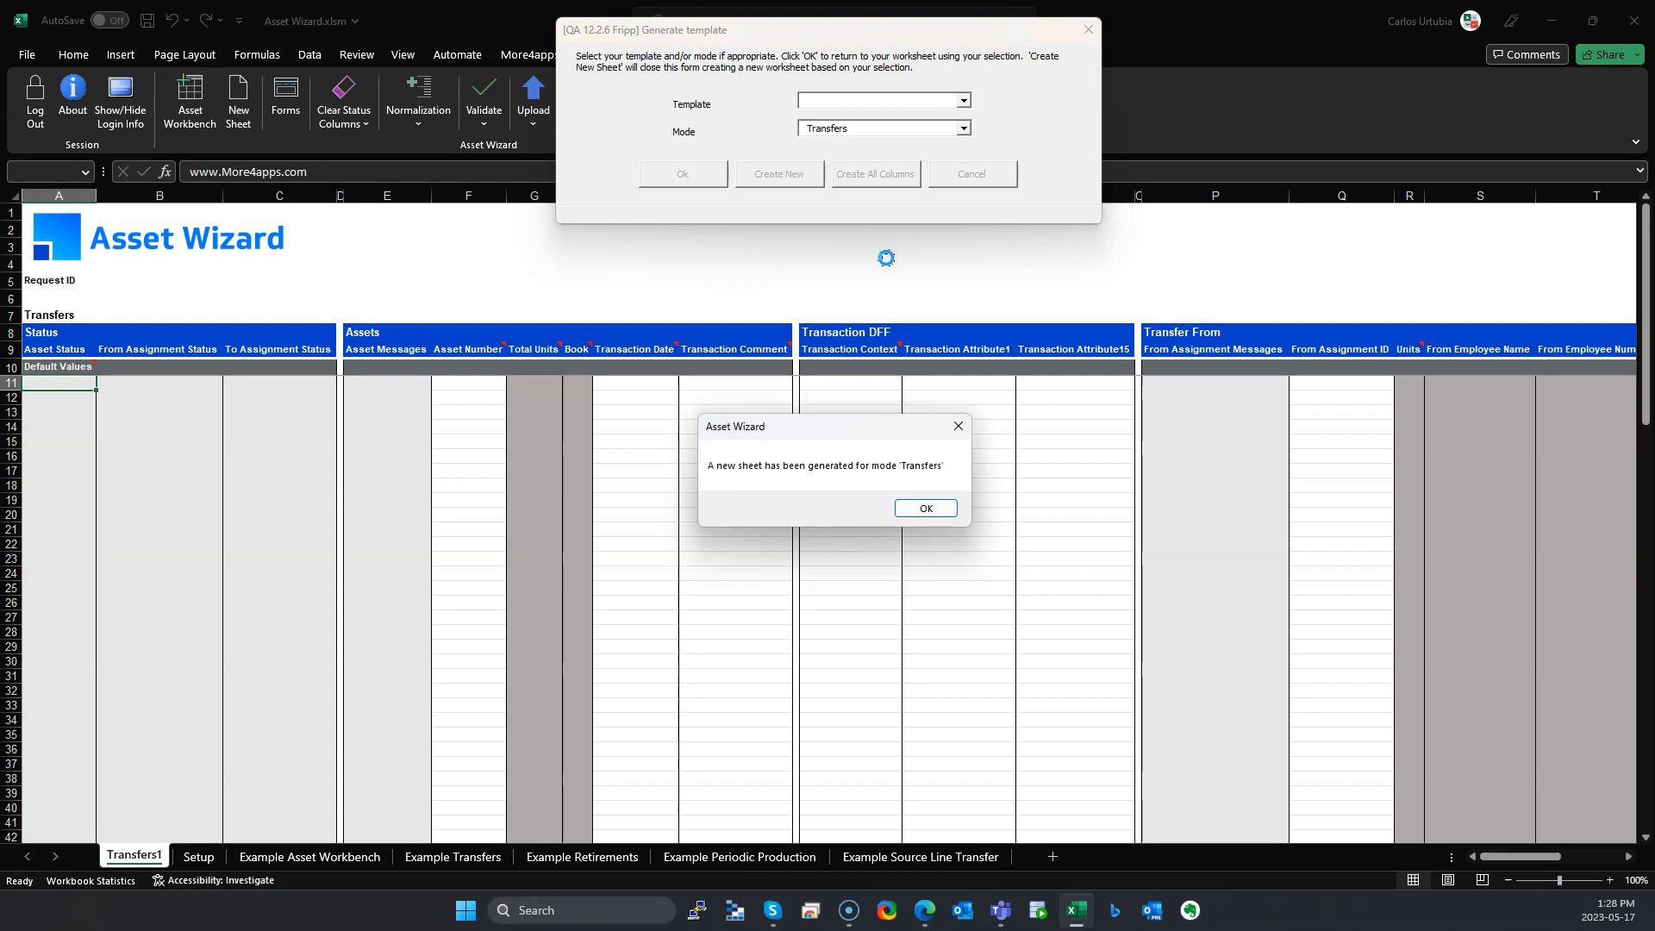
click(898, 510)
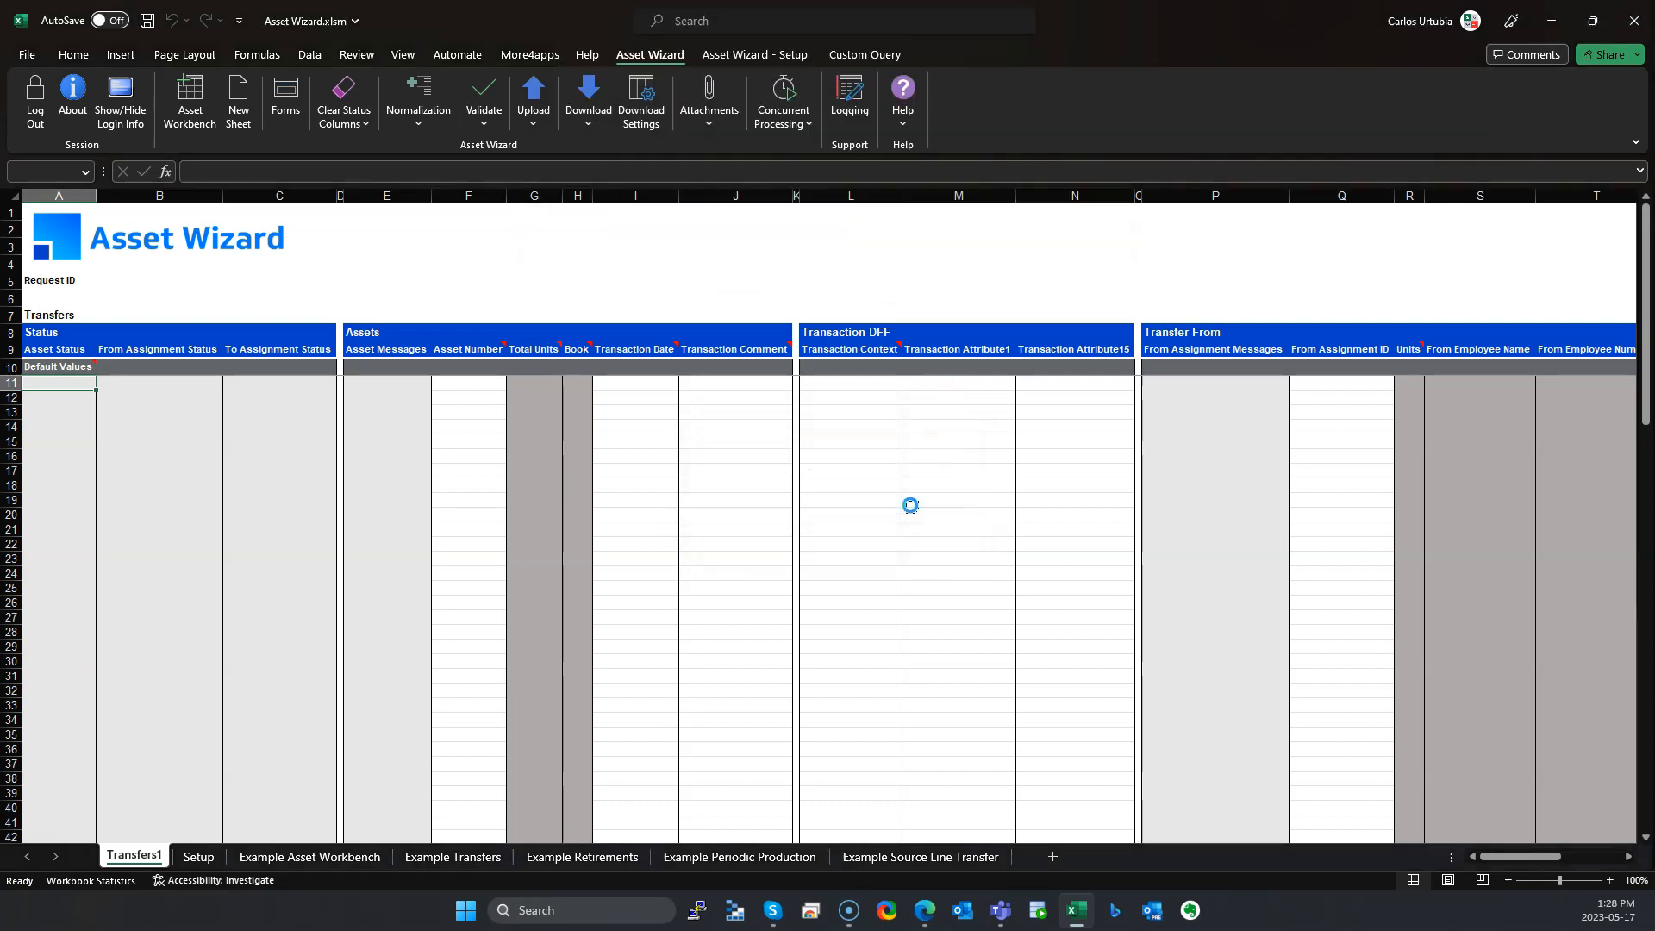
Step: Open the asset download form for the new Transfers sheet, starting from cell F12
click(461, 405)
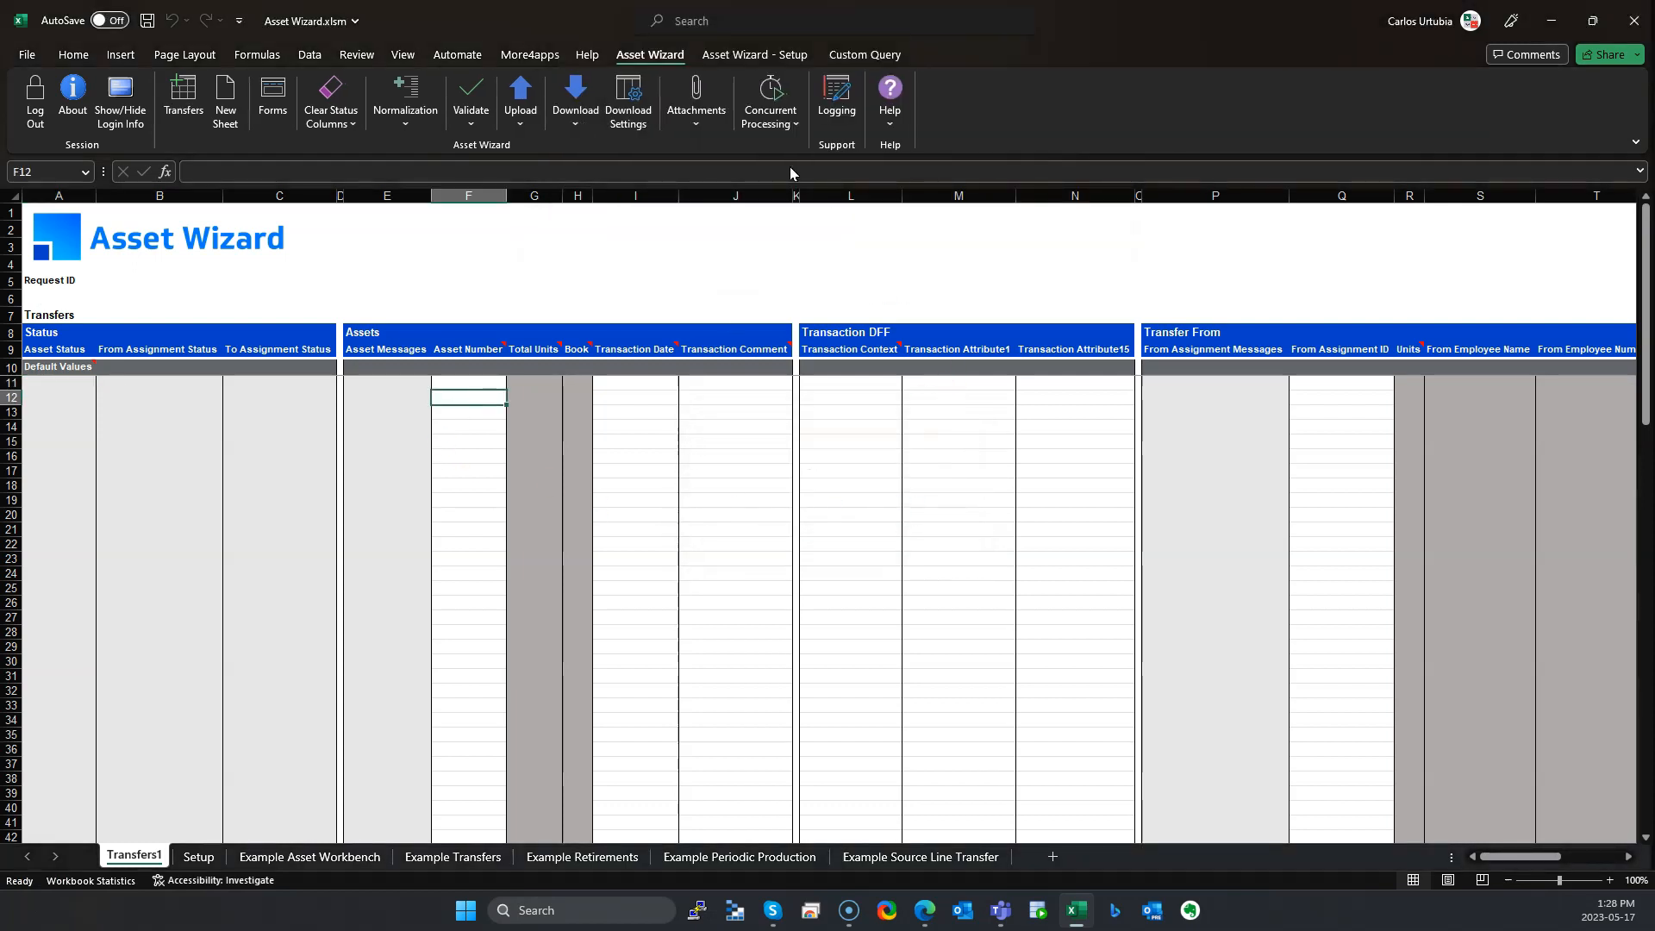
click(577, 118)
click(595, 141)
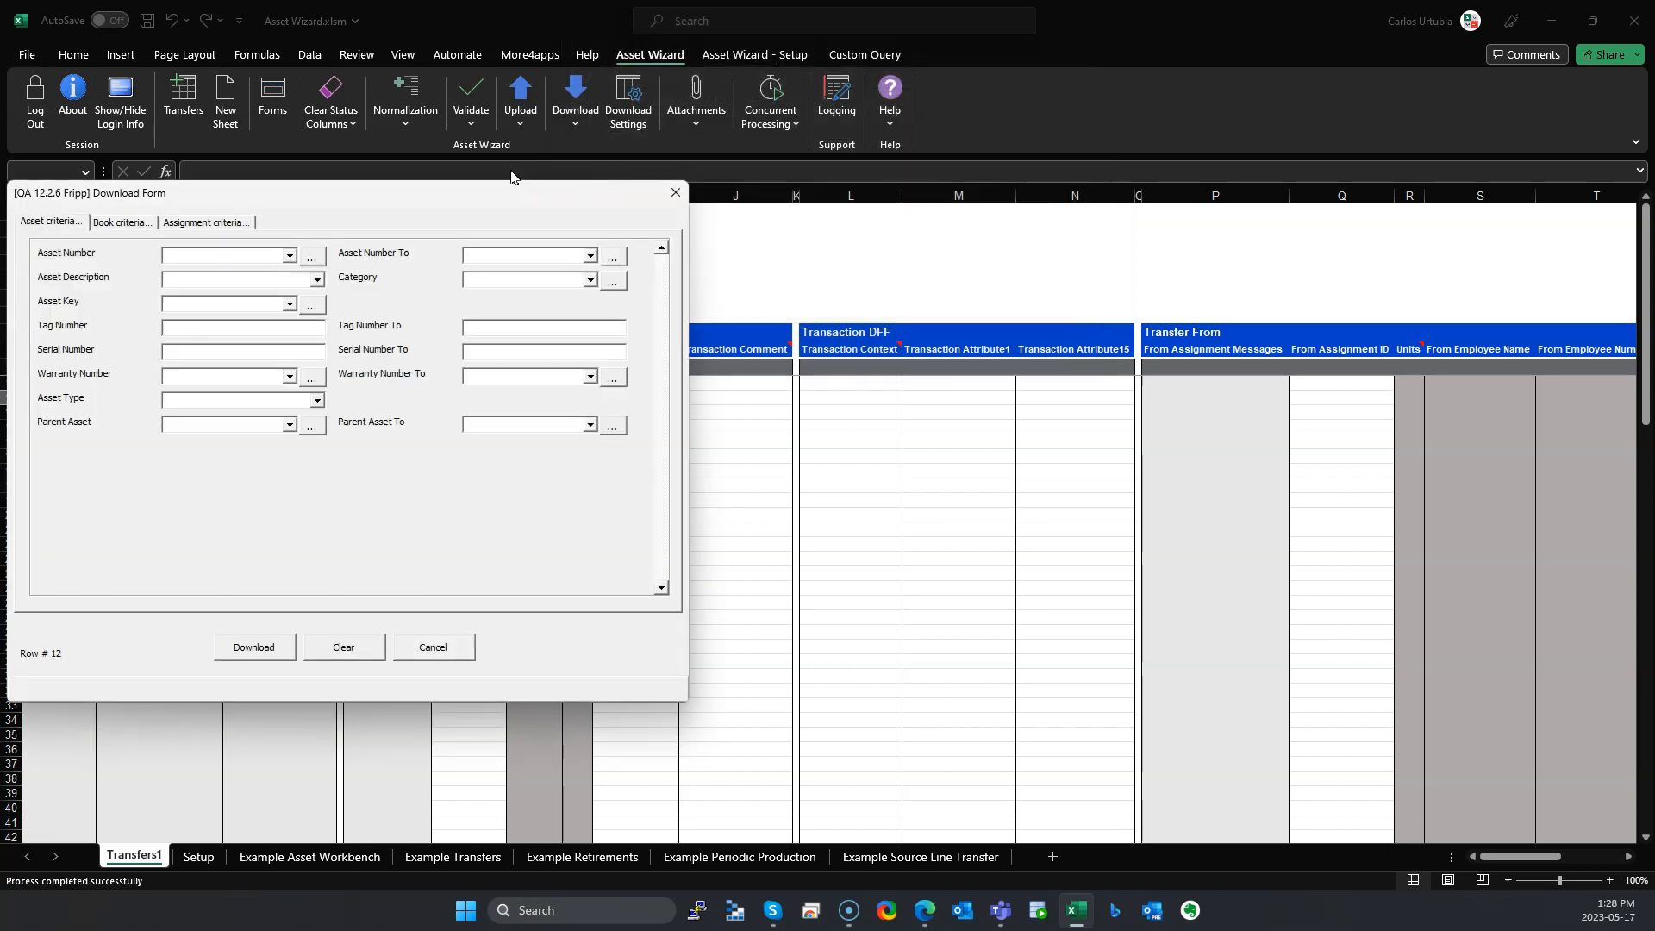
drag(461, 201, 879, 178)
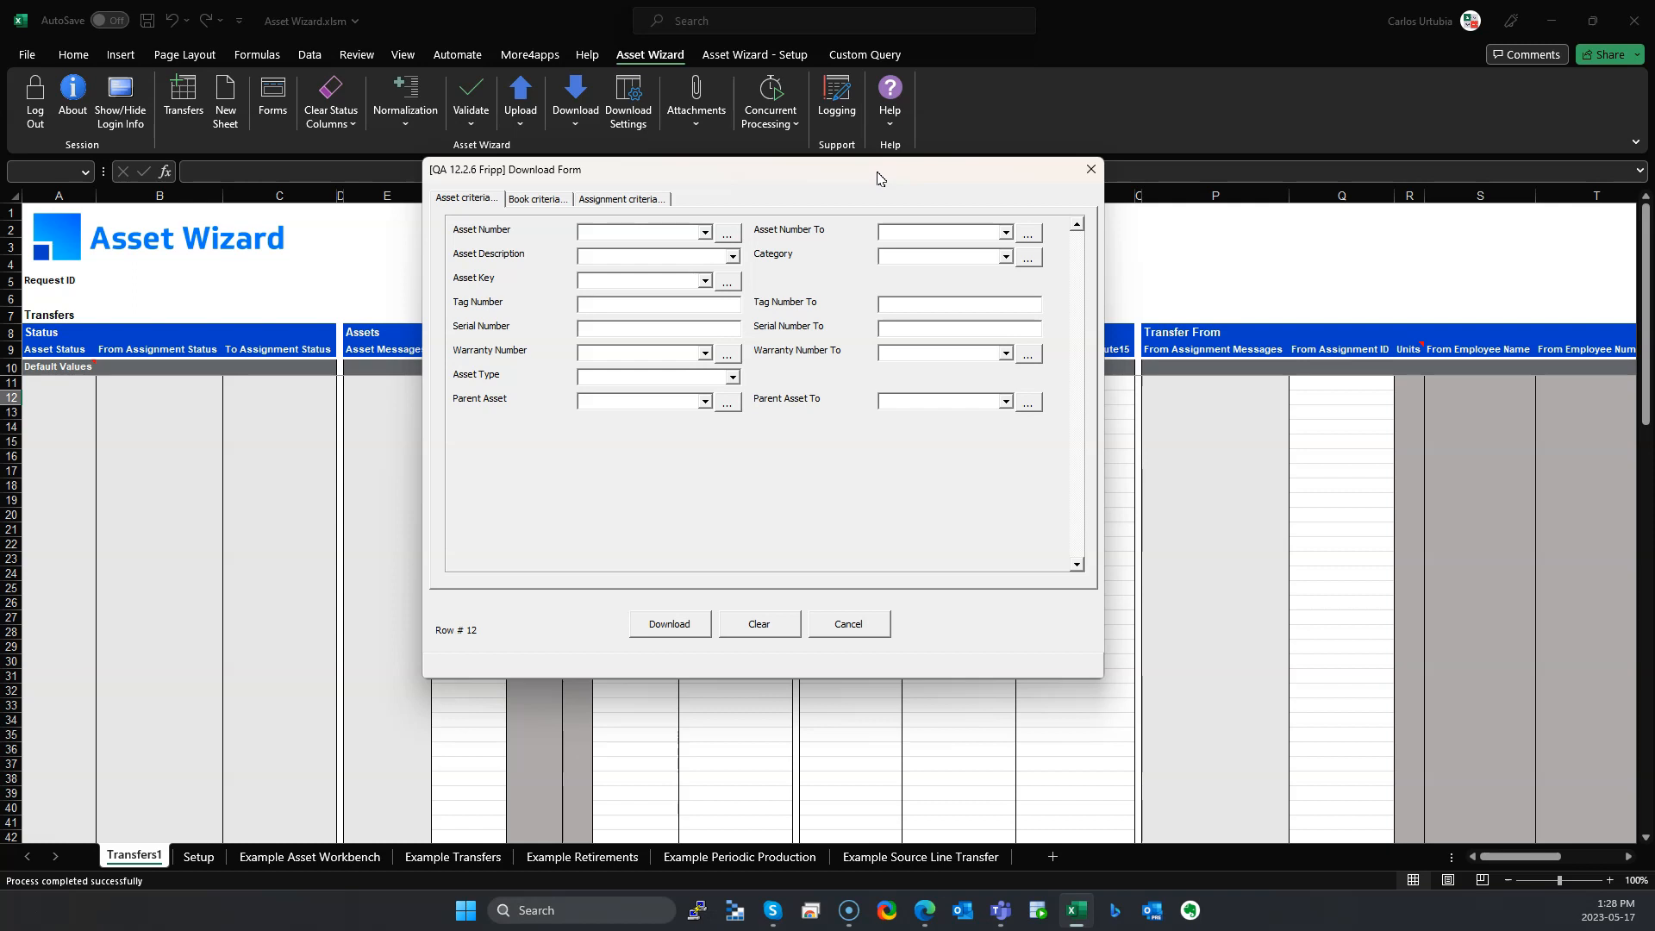
Step: Download the assets assigned to location USA-CA-SAN FRANCISCO-100 into the Transfers sheet, picking the location from the existing combinations
click(639, 200)
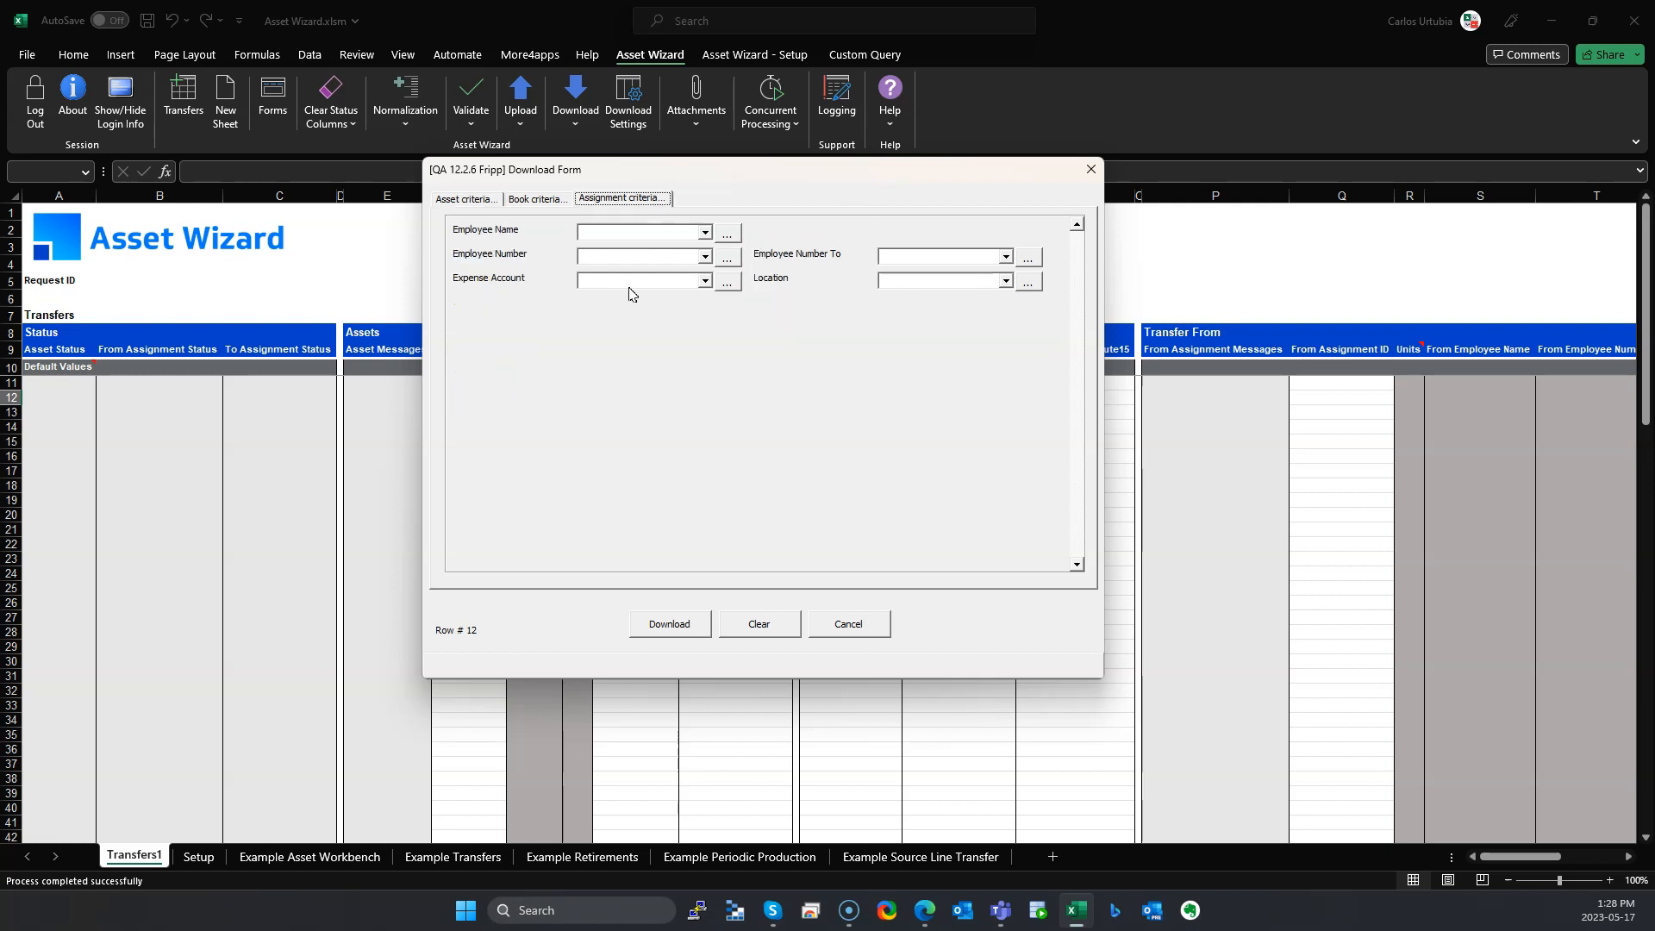
click(917, 277)
click(1036, 285)
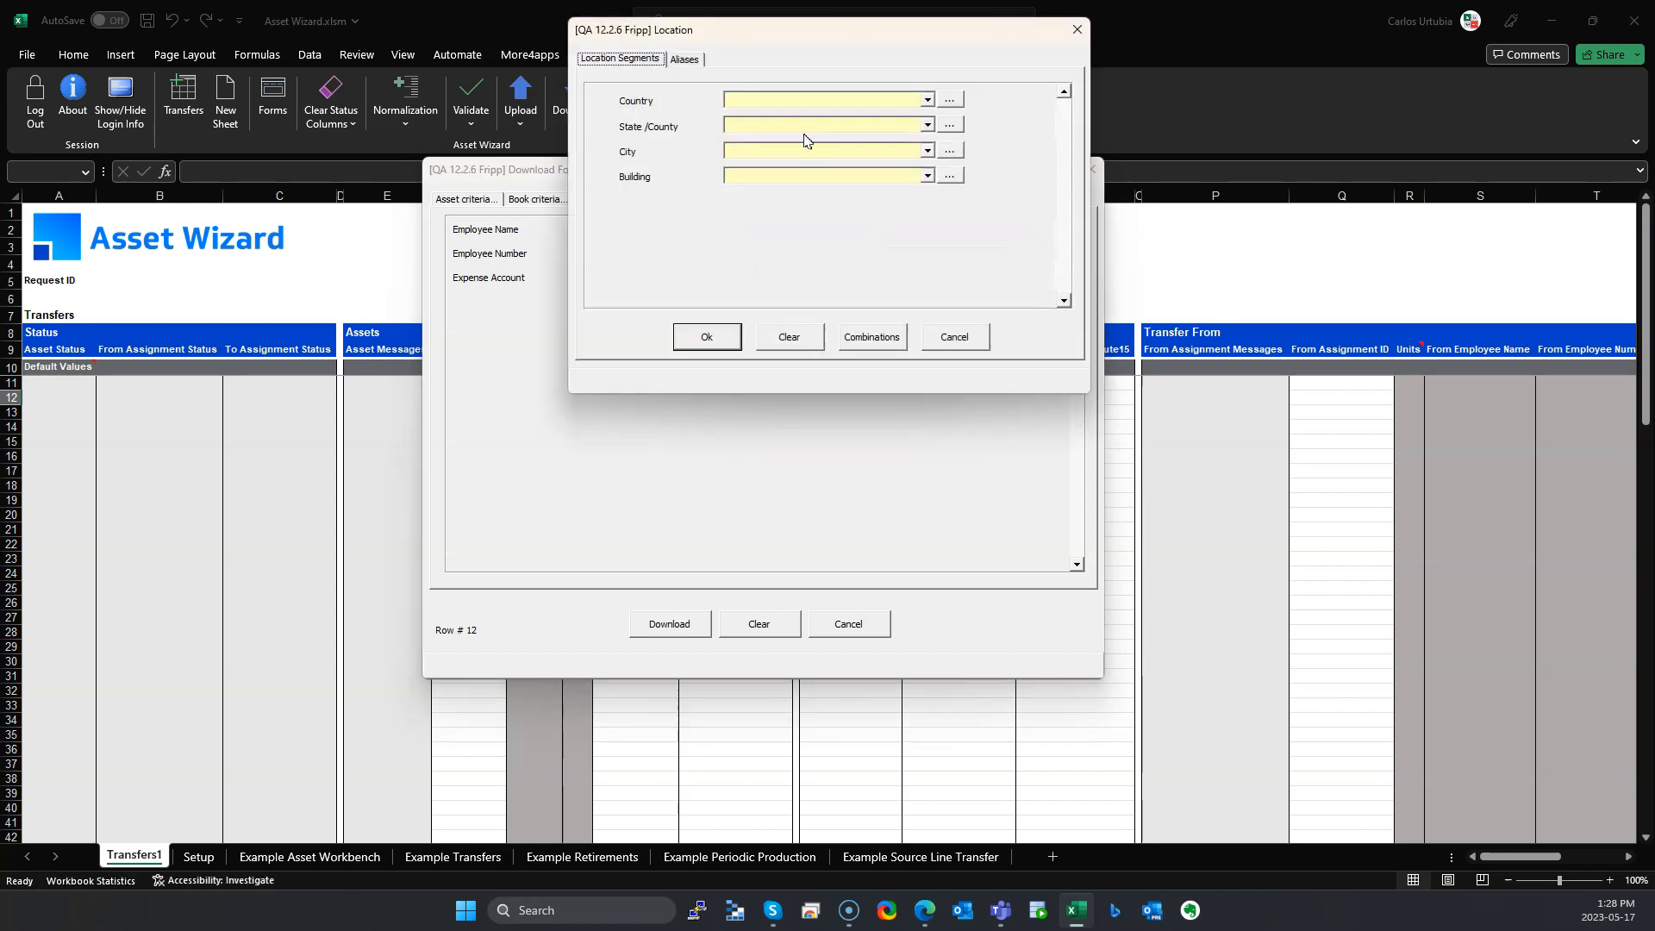
click(870, 334)
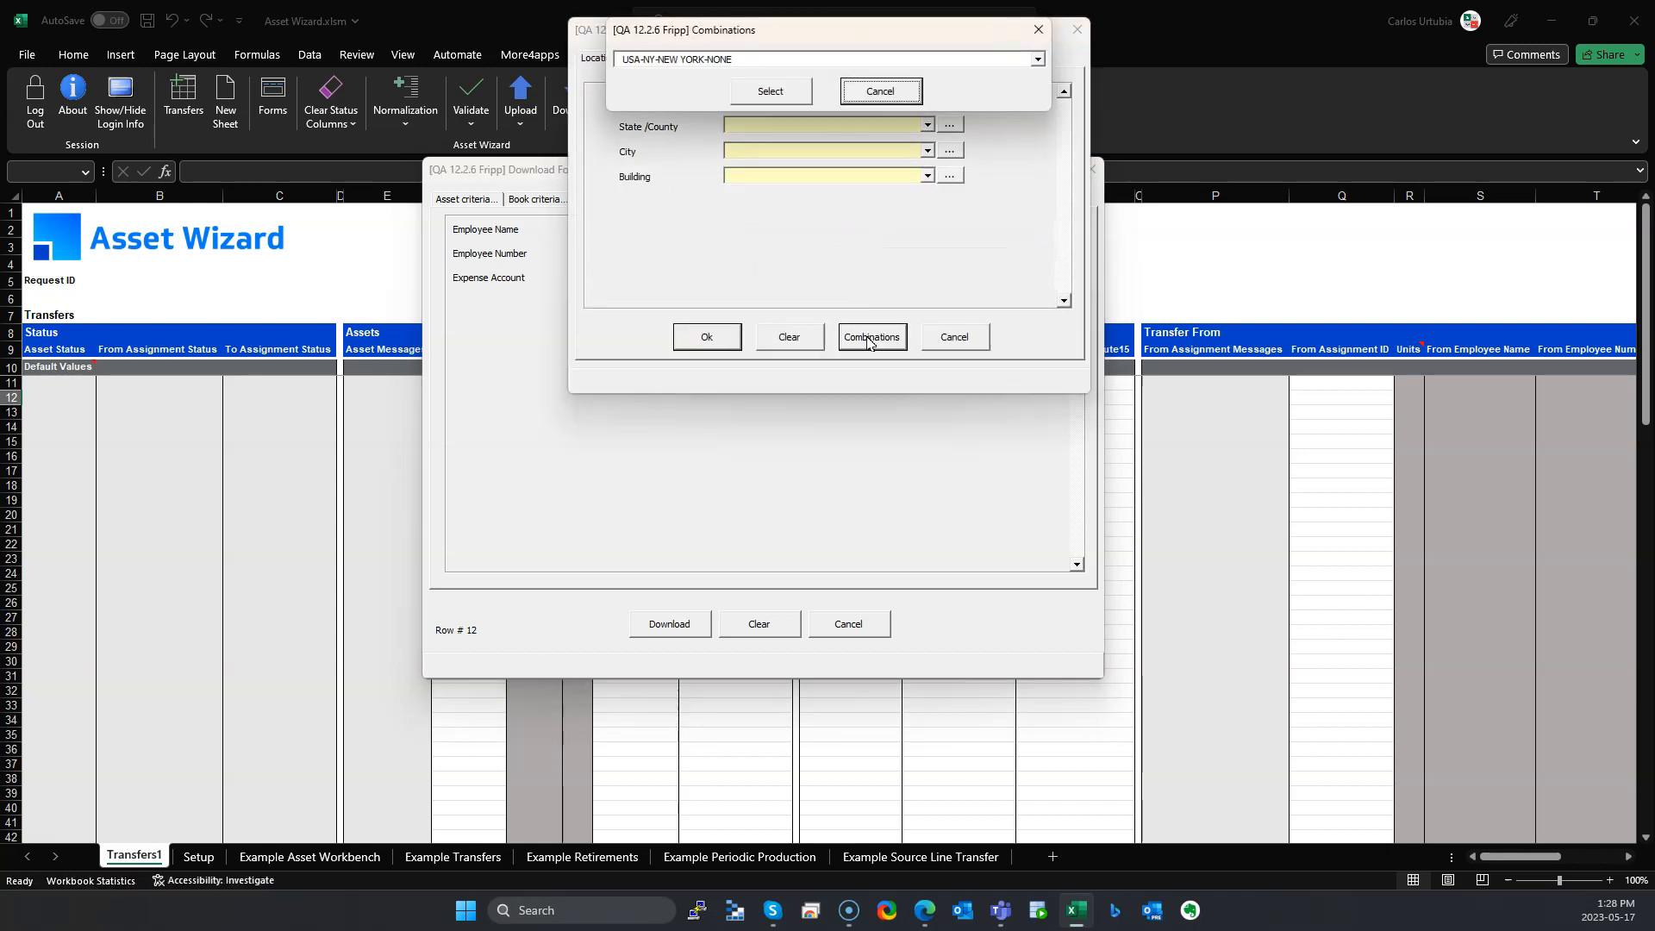
click(1038, 58)
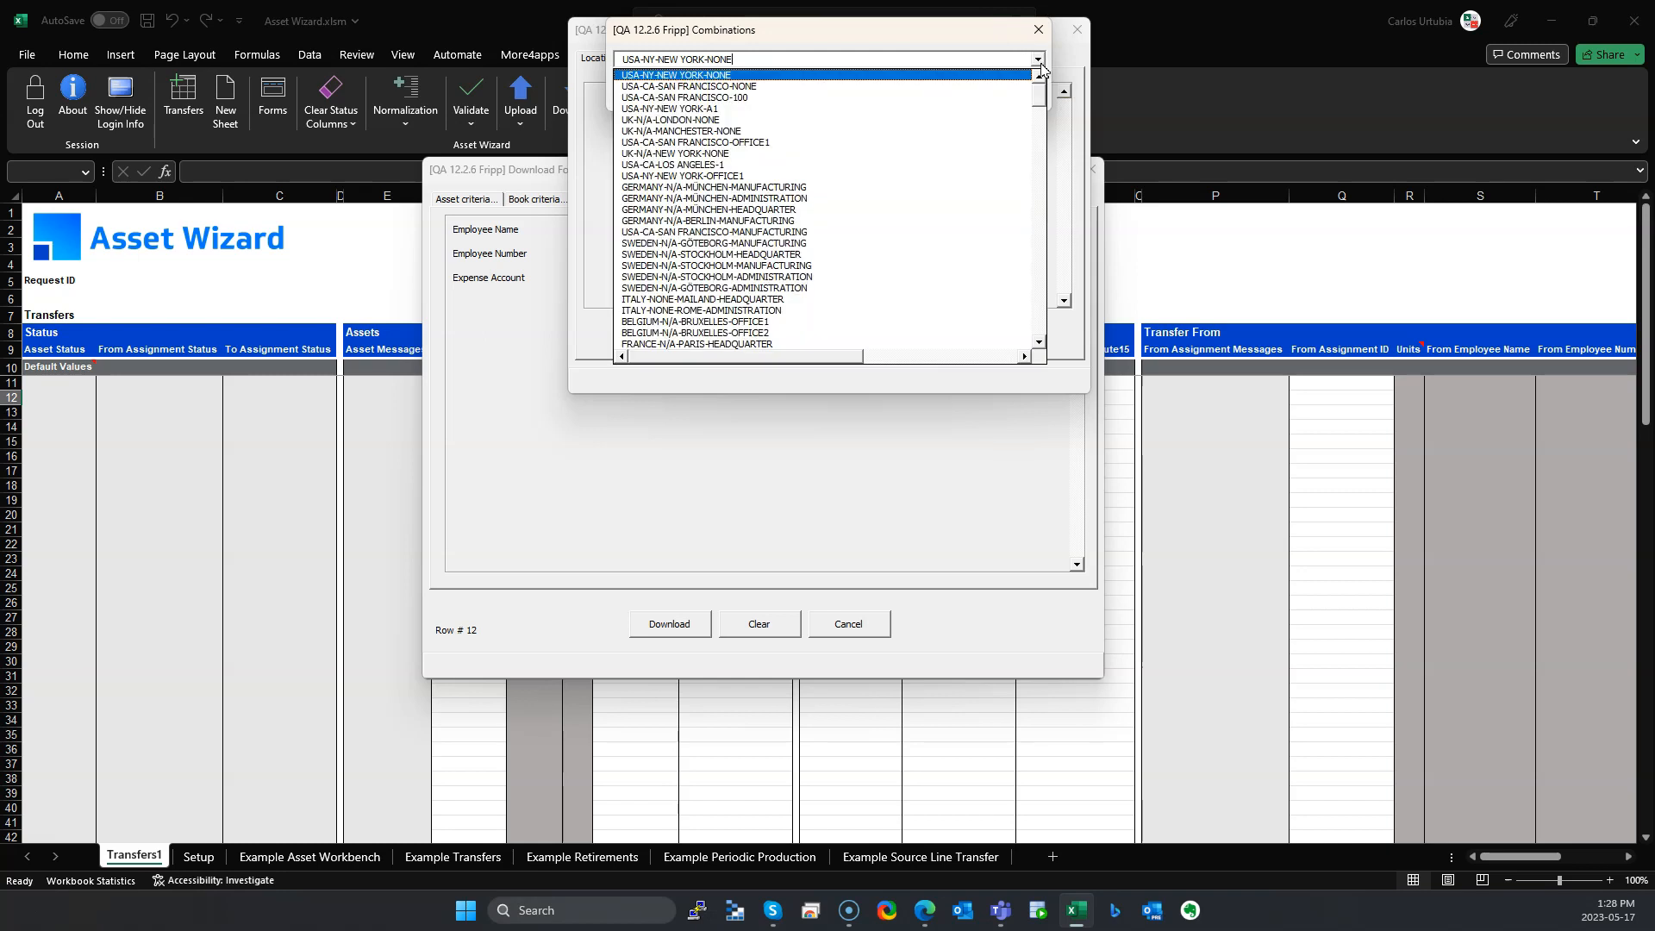
click(760, 98)
click(772, 91)
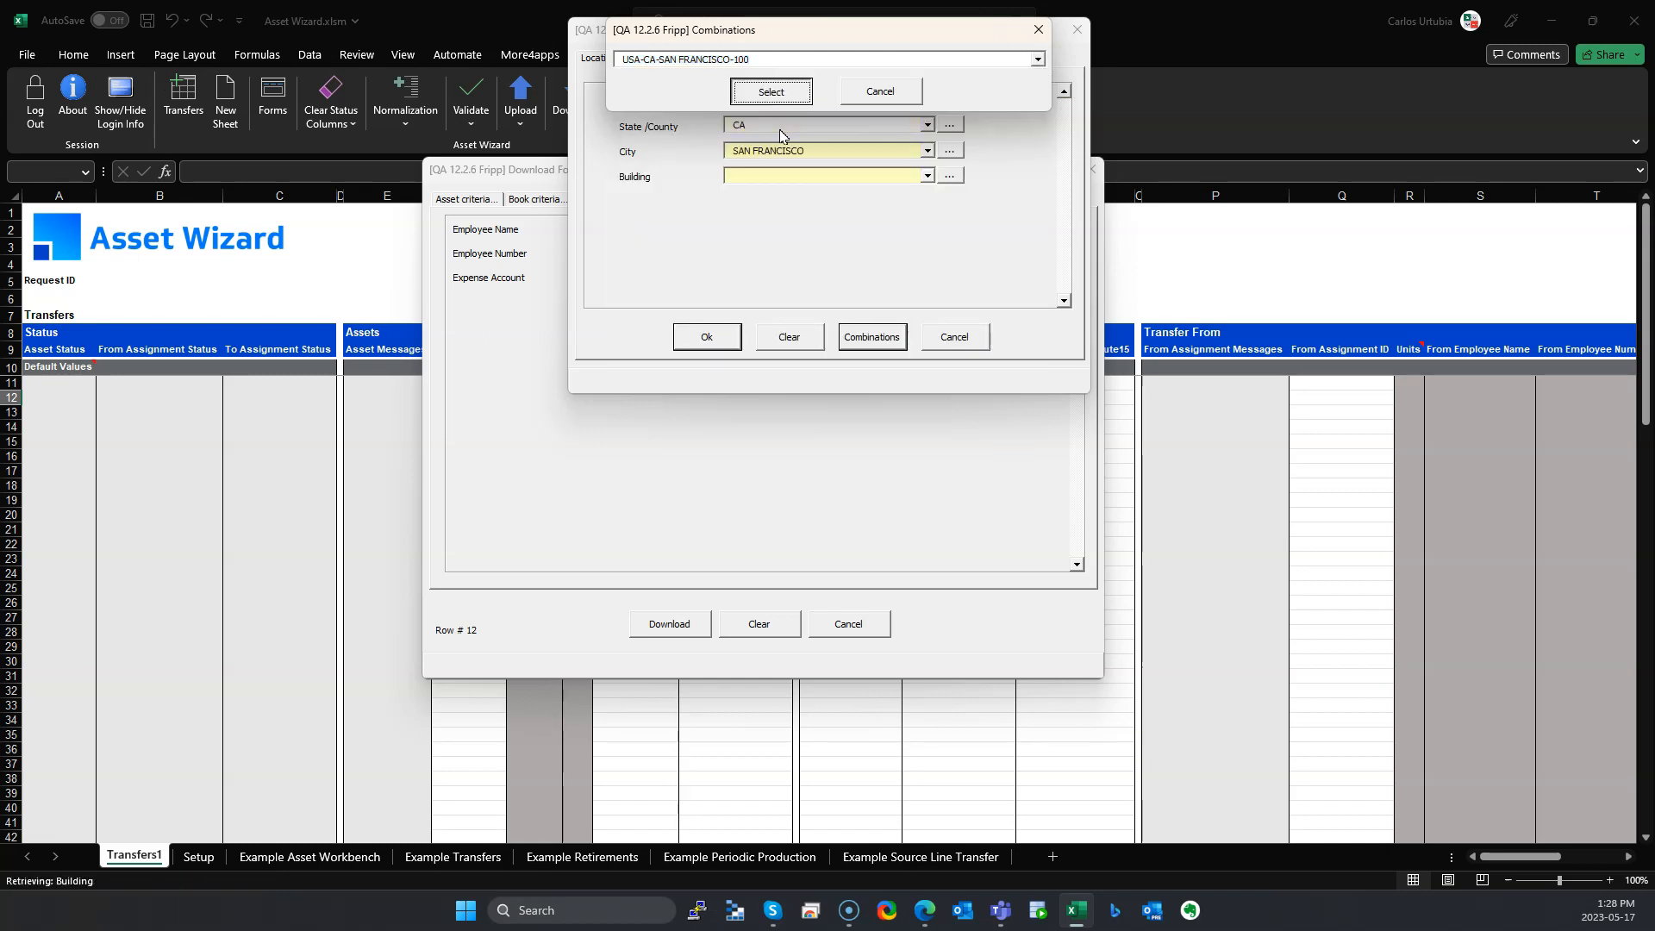
click(703, 339)
click(664, 623)
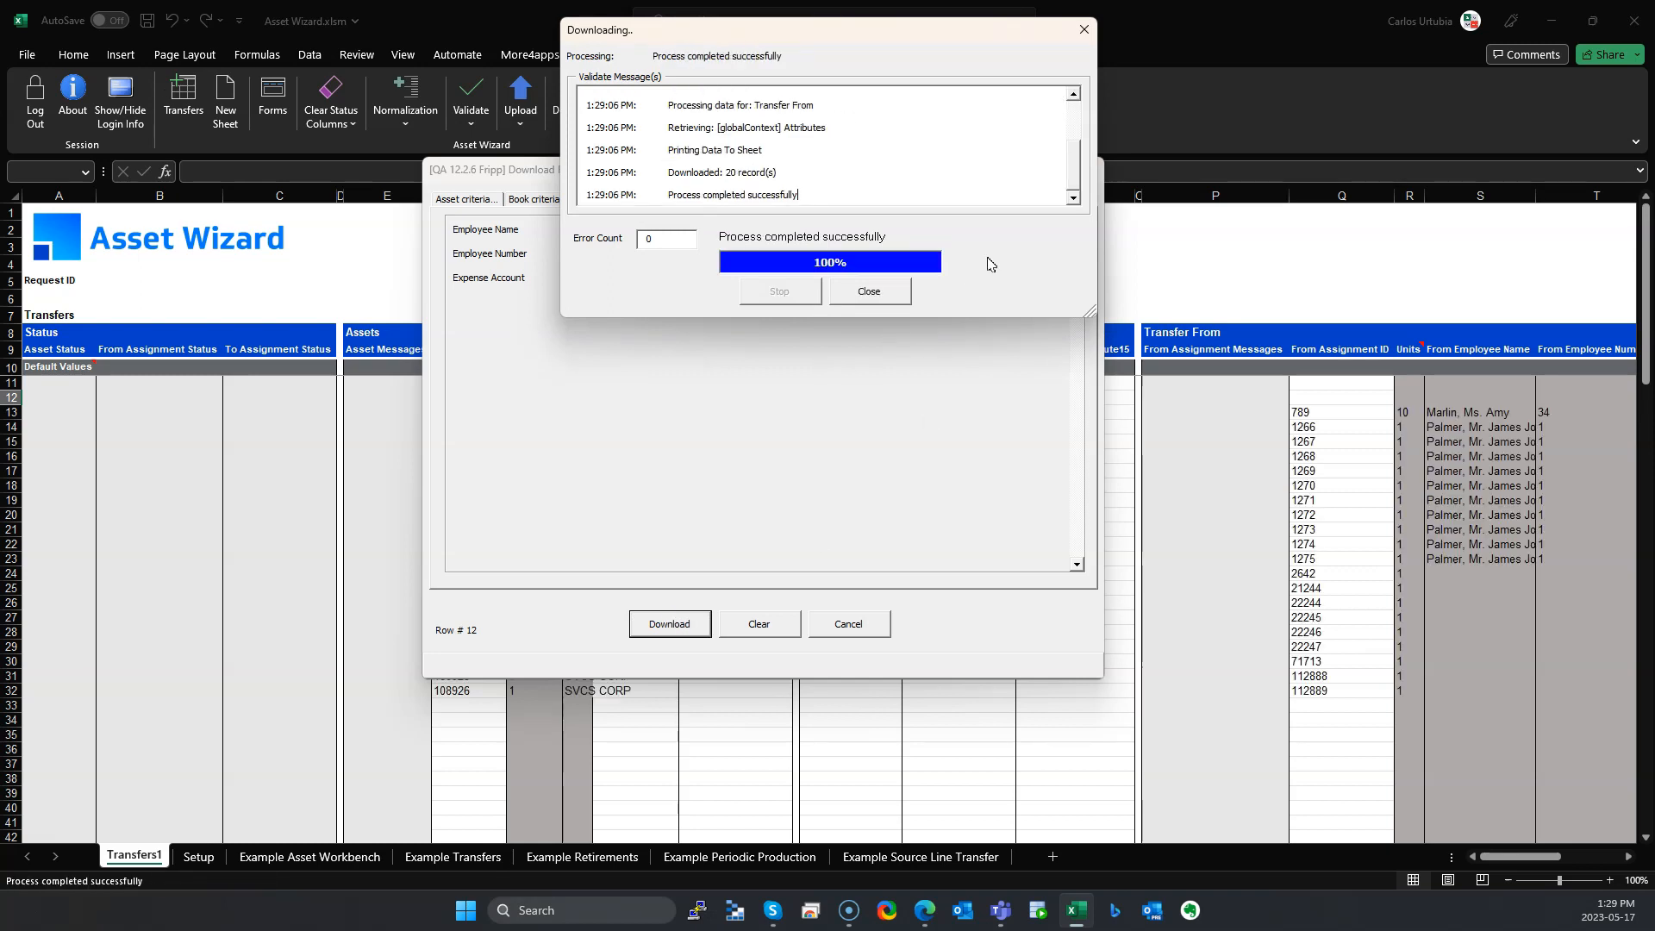
click(869, 291)
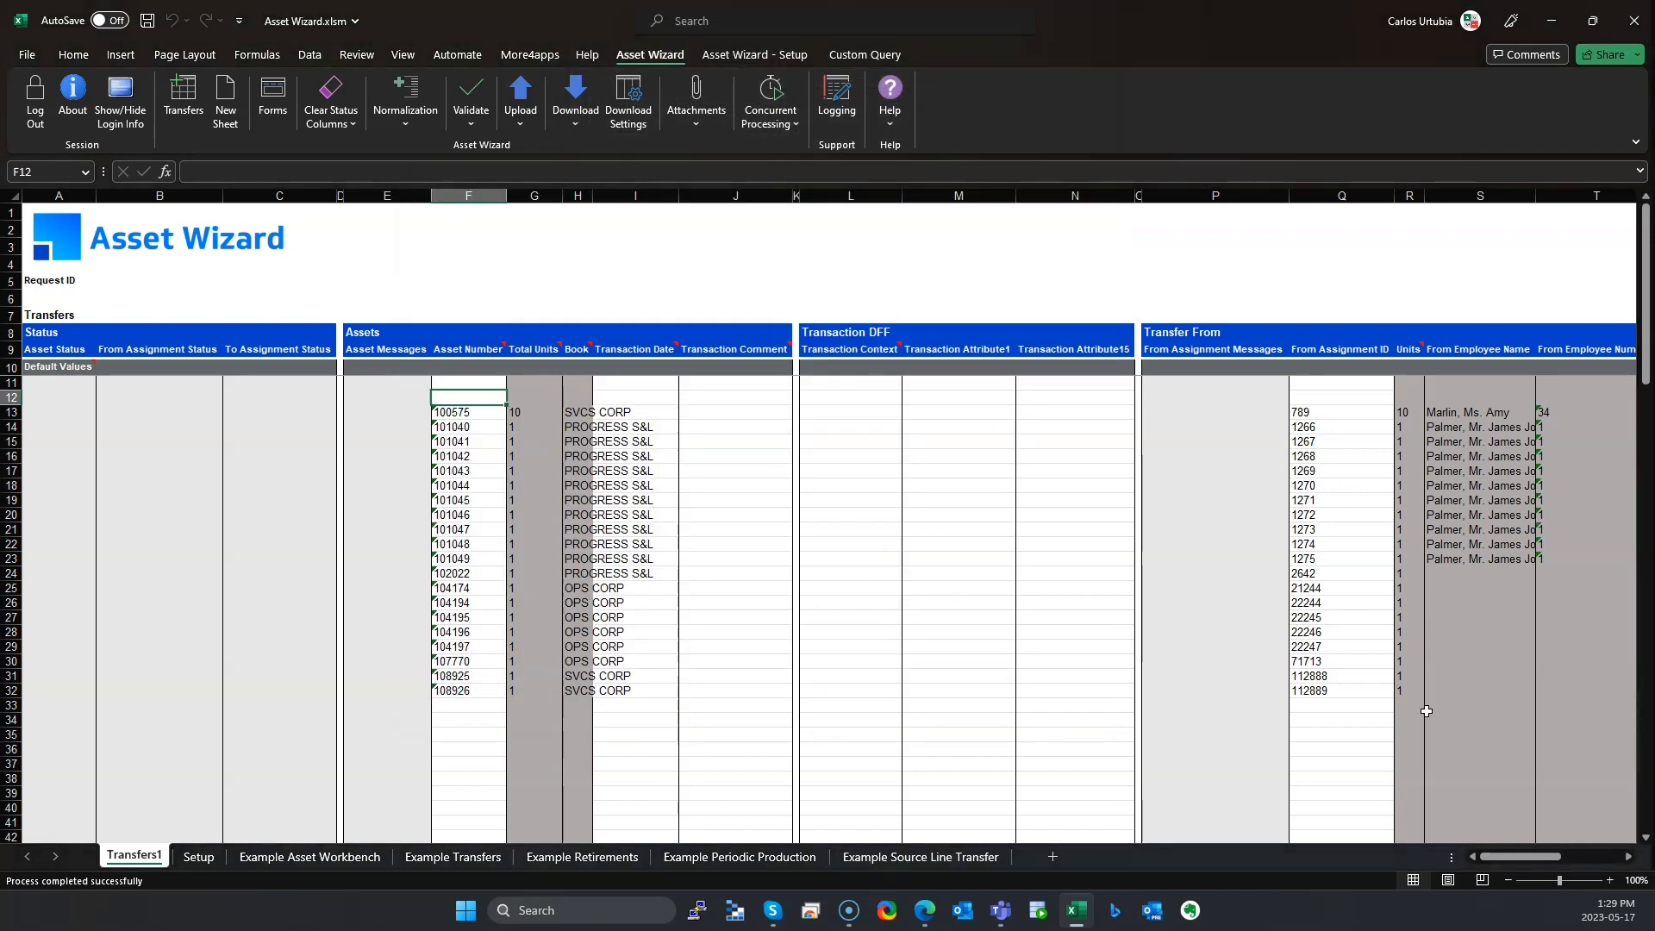
drag(461, 404, 496, 410)
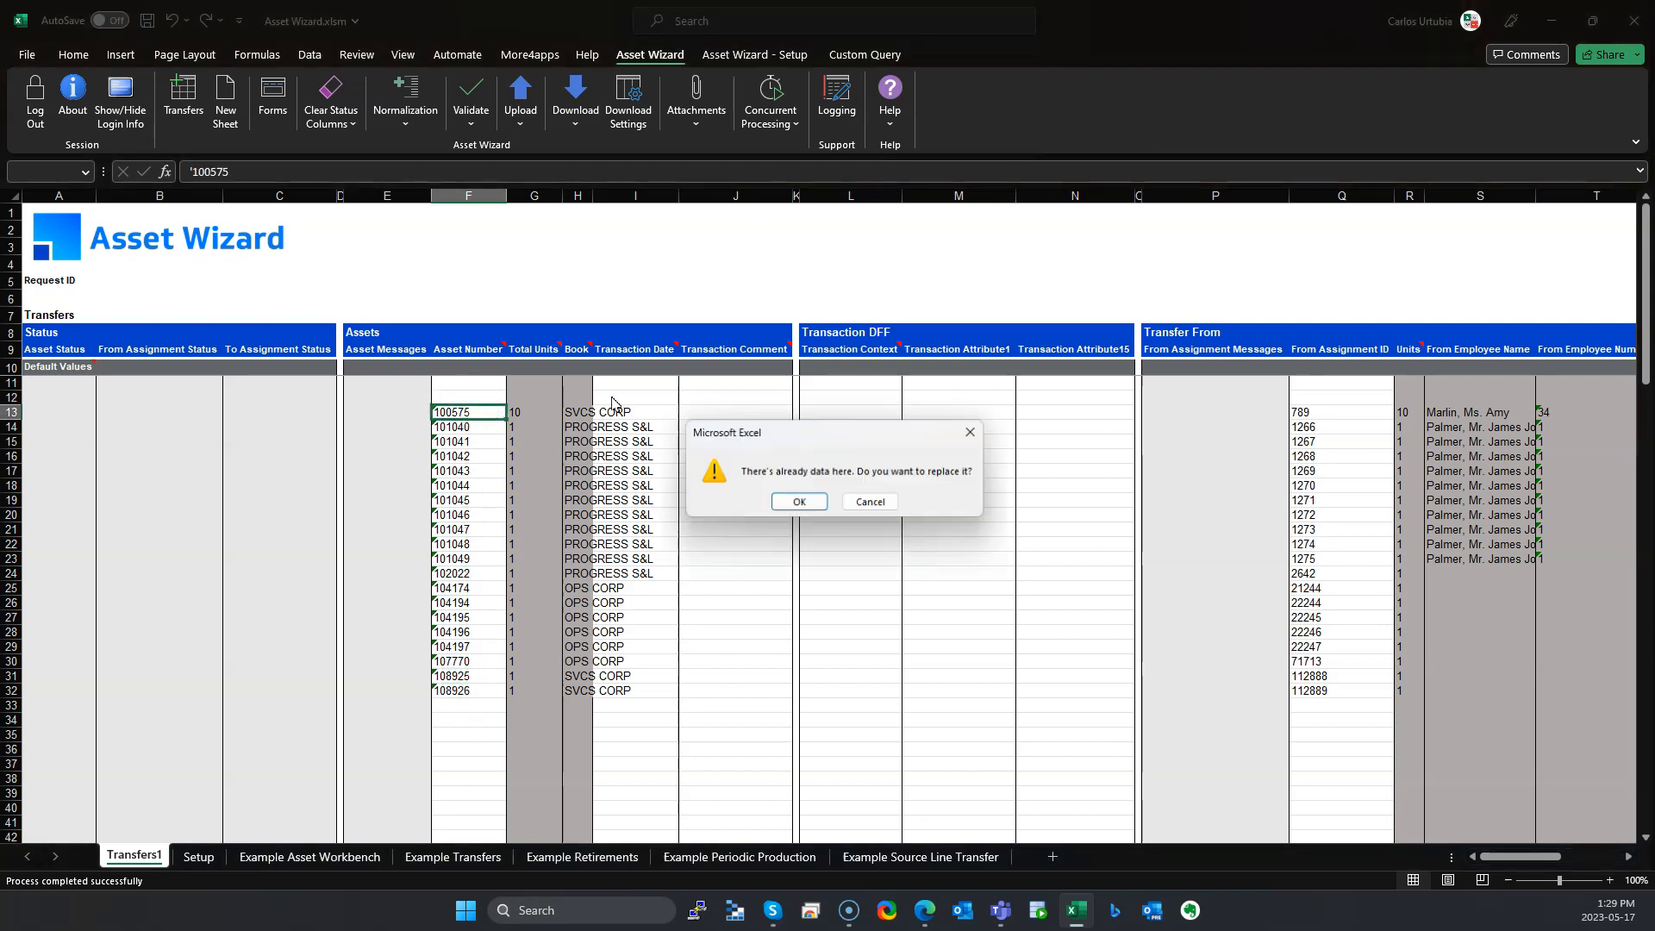
click(870, 502)
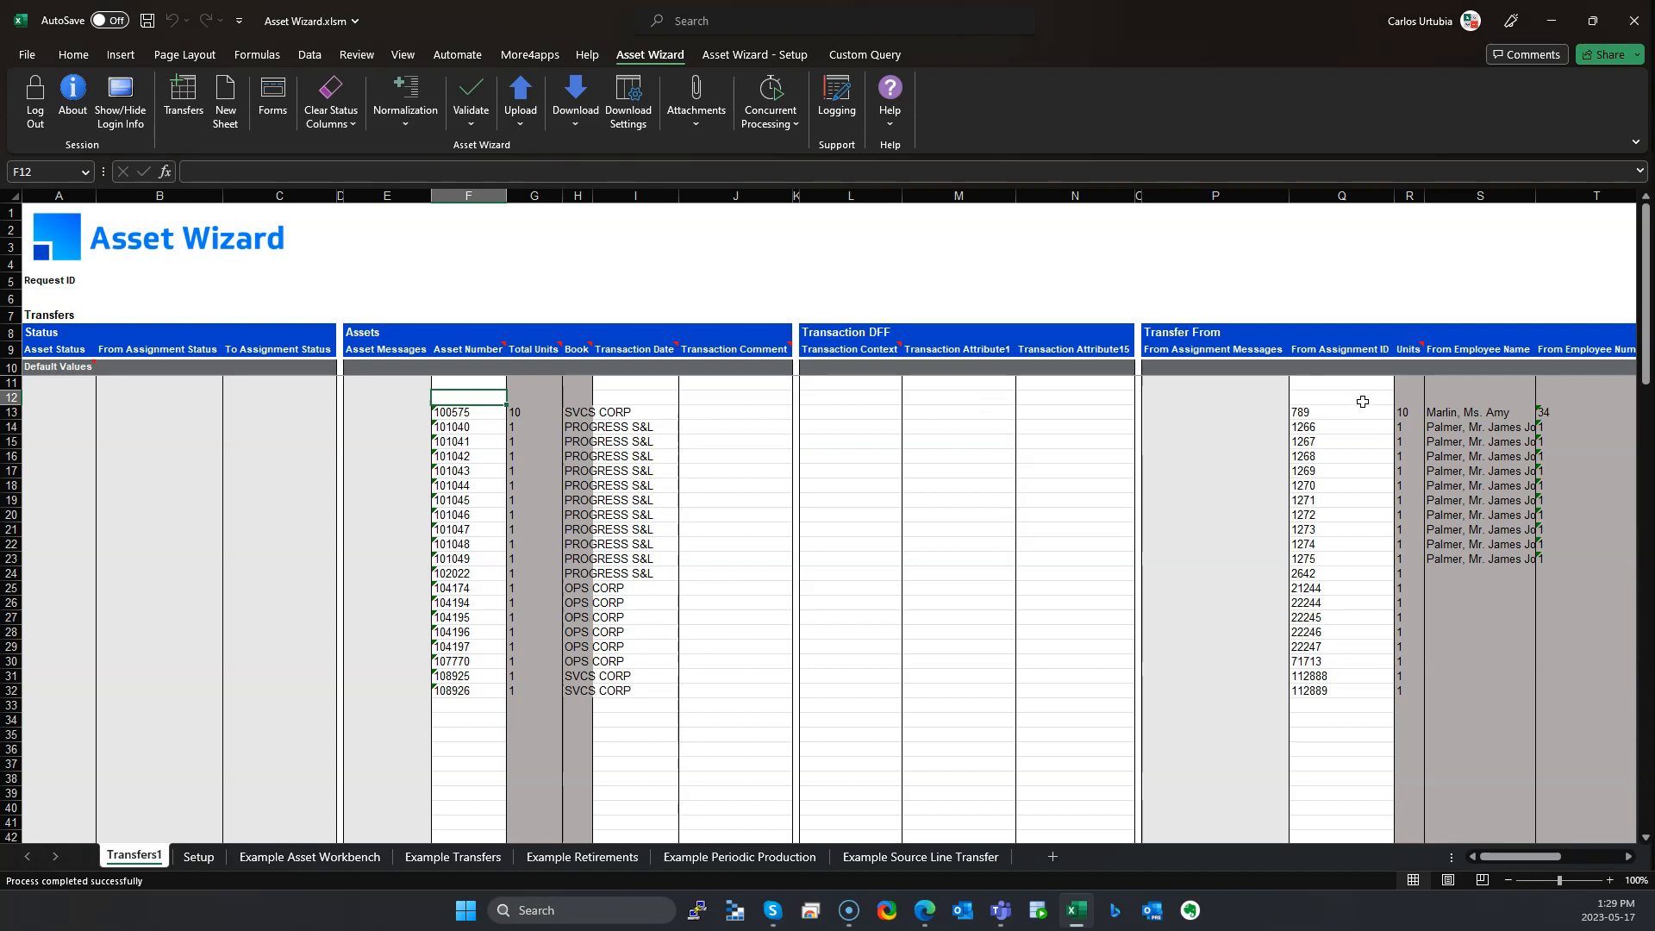
Step: Enter 5 as the Unit Change in the Transfer To section of row 13
click(1367, 452)
key(Right)
key(Right)
key(Right)
key(Right)
key(Right)
key(Right)
key(Right)
key(Right)
key(Right)
key(Right)
key(Right)
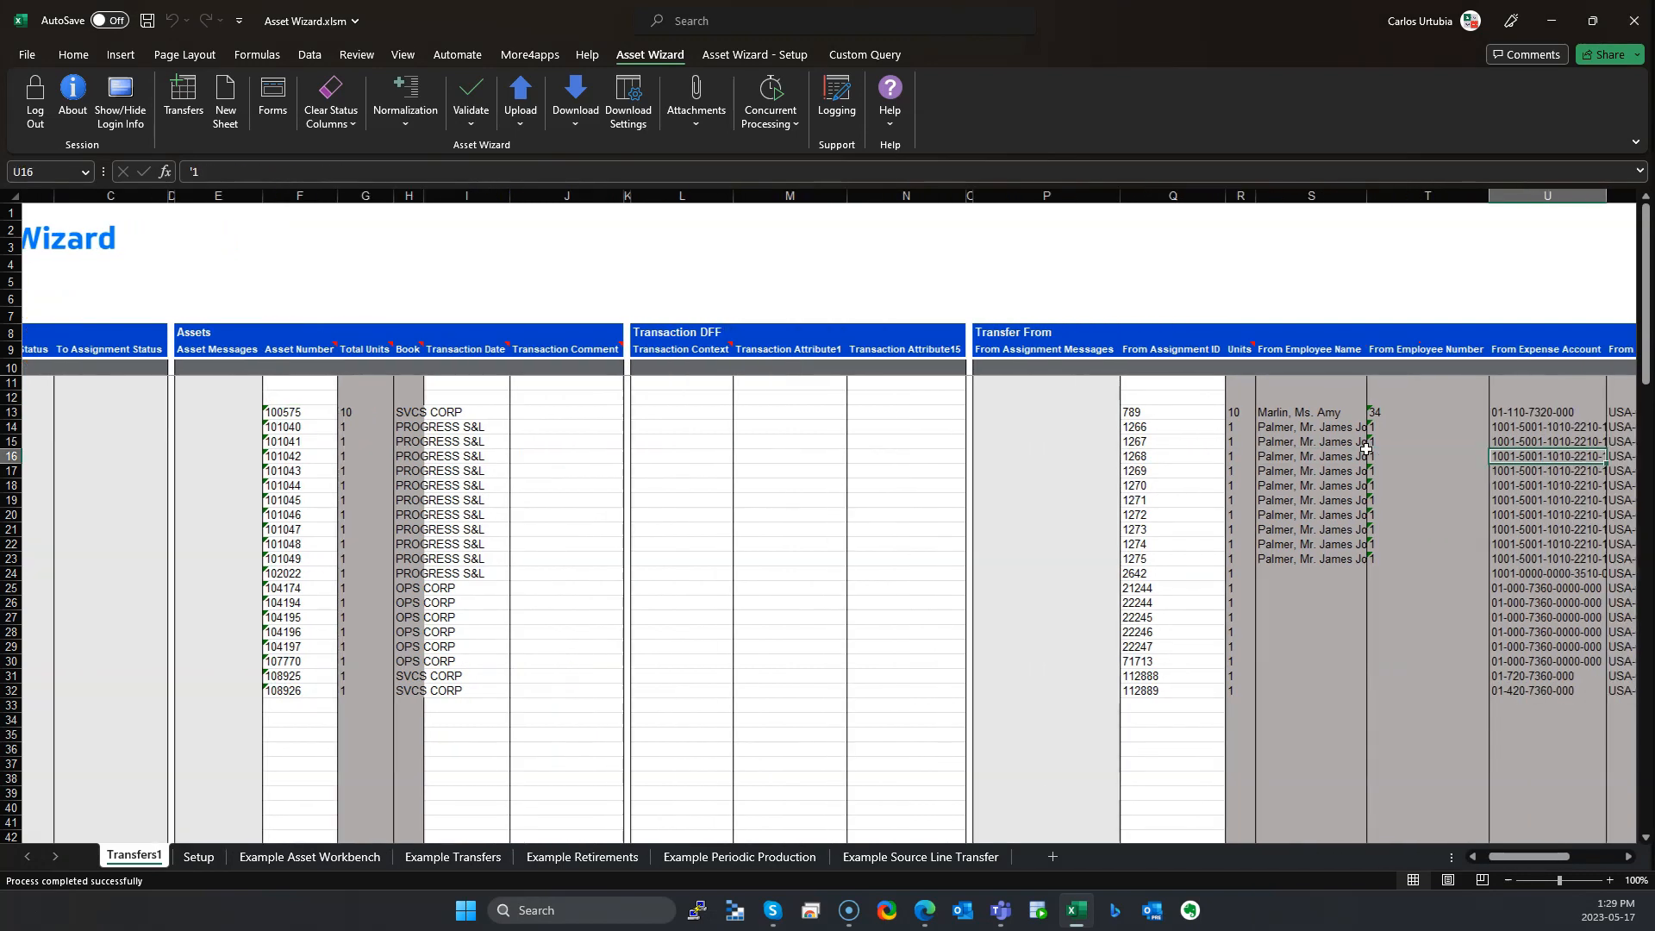
key(Right)
key(Left)
key(Left)
key(Left)
key(Left)
key(Left)
key(Right)
key(Right)
key(Up)
key(Up)
key(Up)
key(Left)
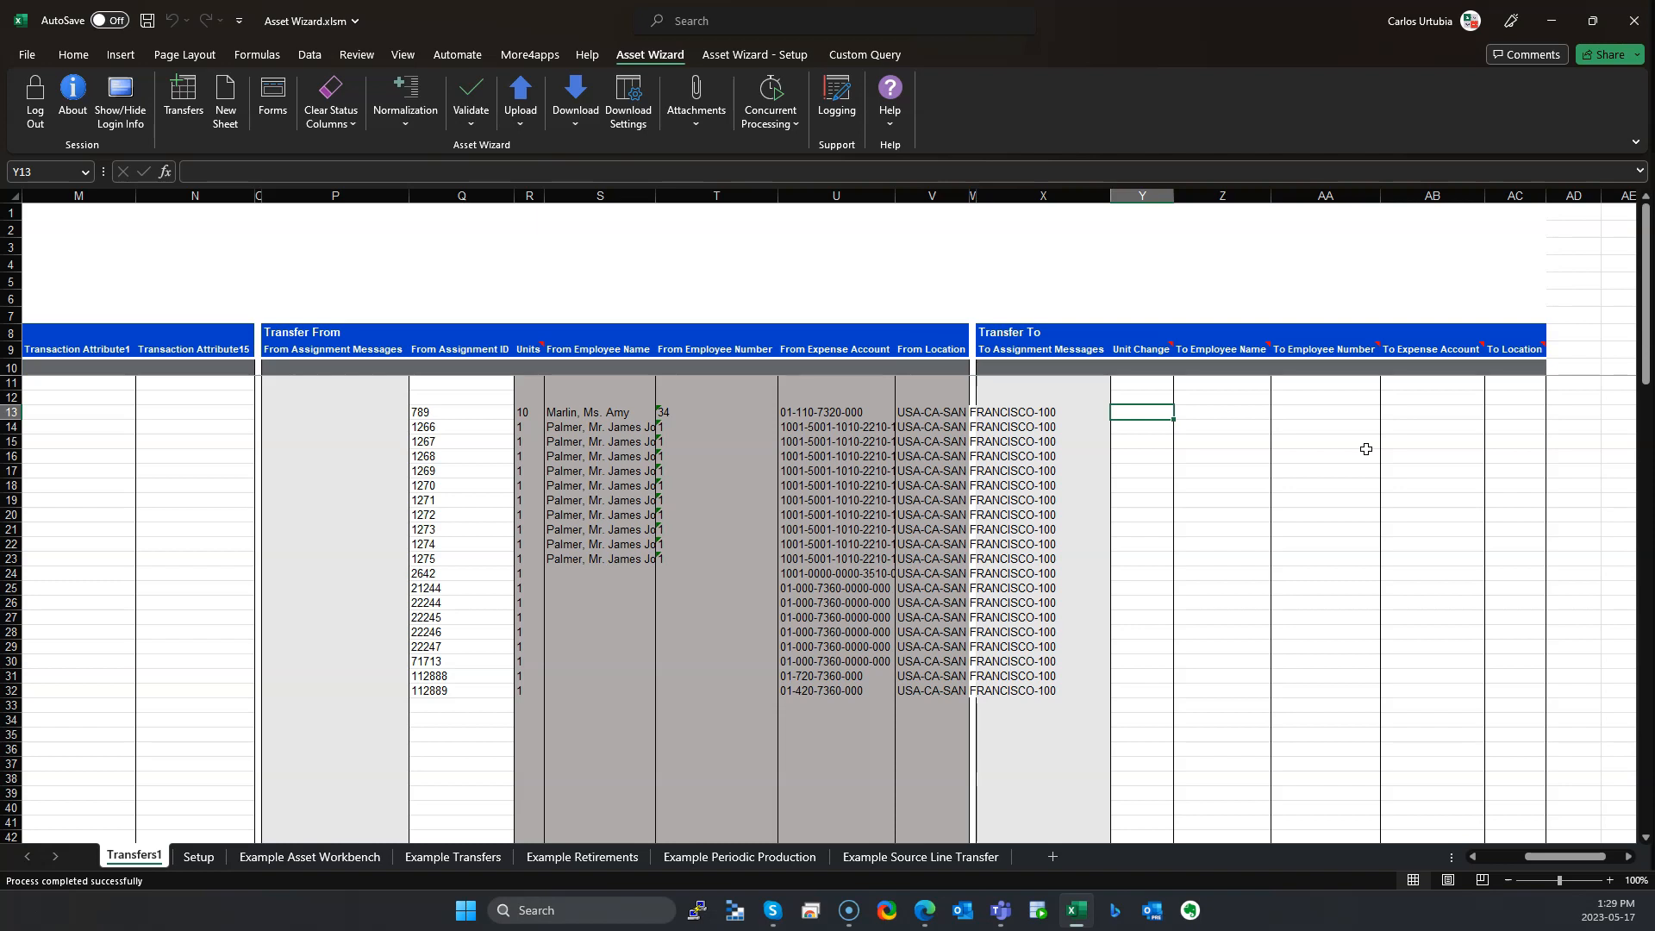
text(5)
key(Right)
Step: Copy row 13's From employee name, employee number, expense account and location into the matching Transfer To columns
key(Right)
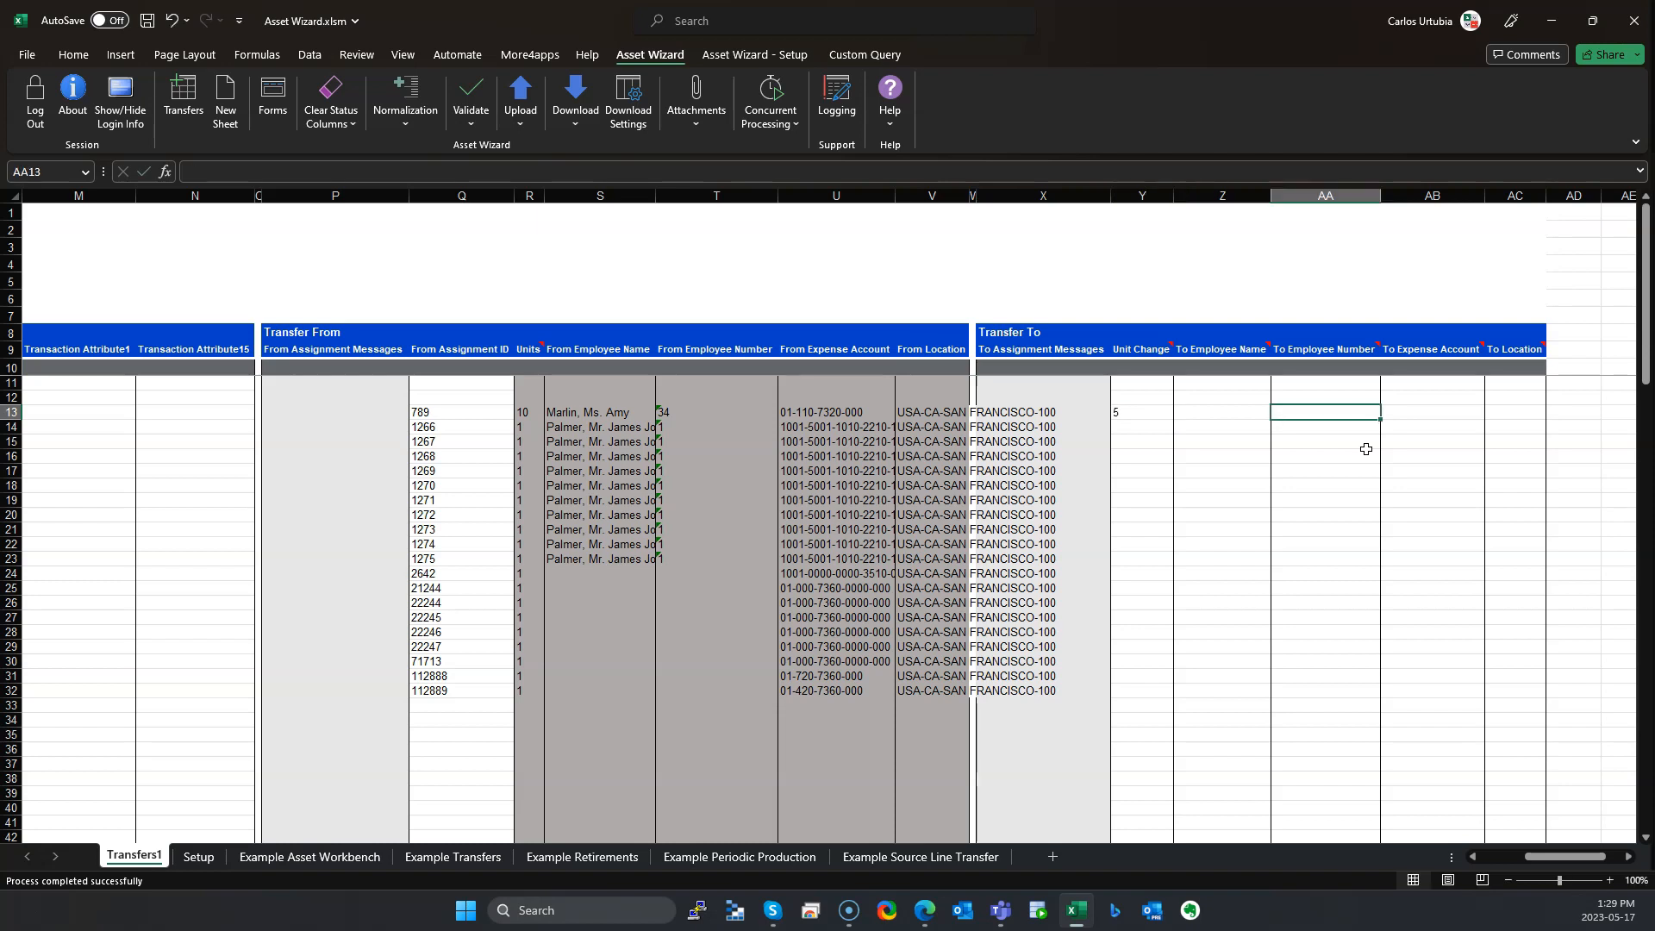
key(Left)
key(Left)
key(Left)
key(Left)
key(Left)
key(Left)
key(Left)
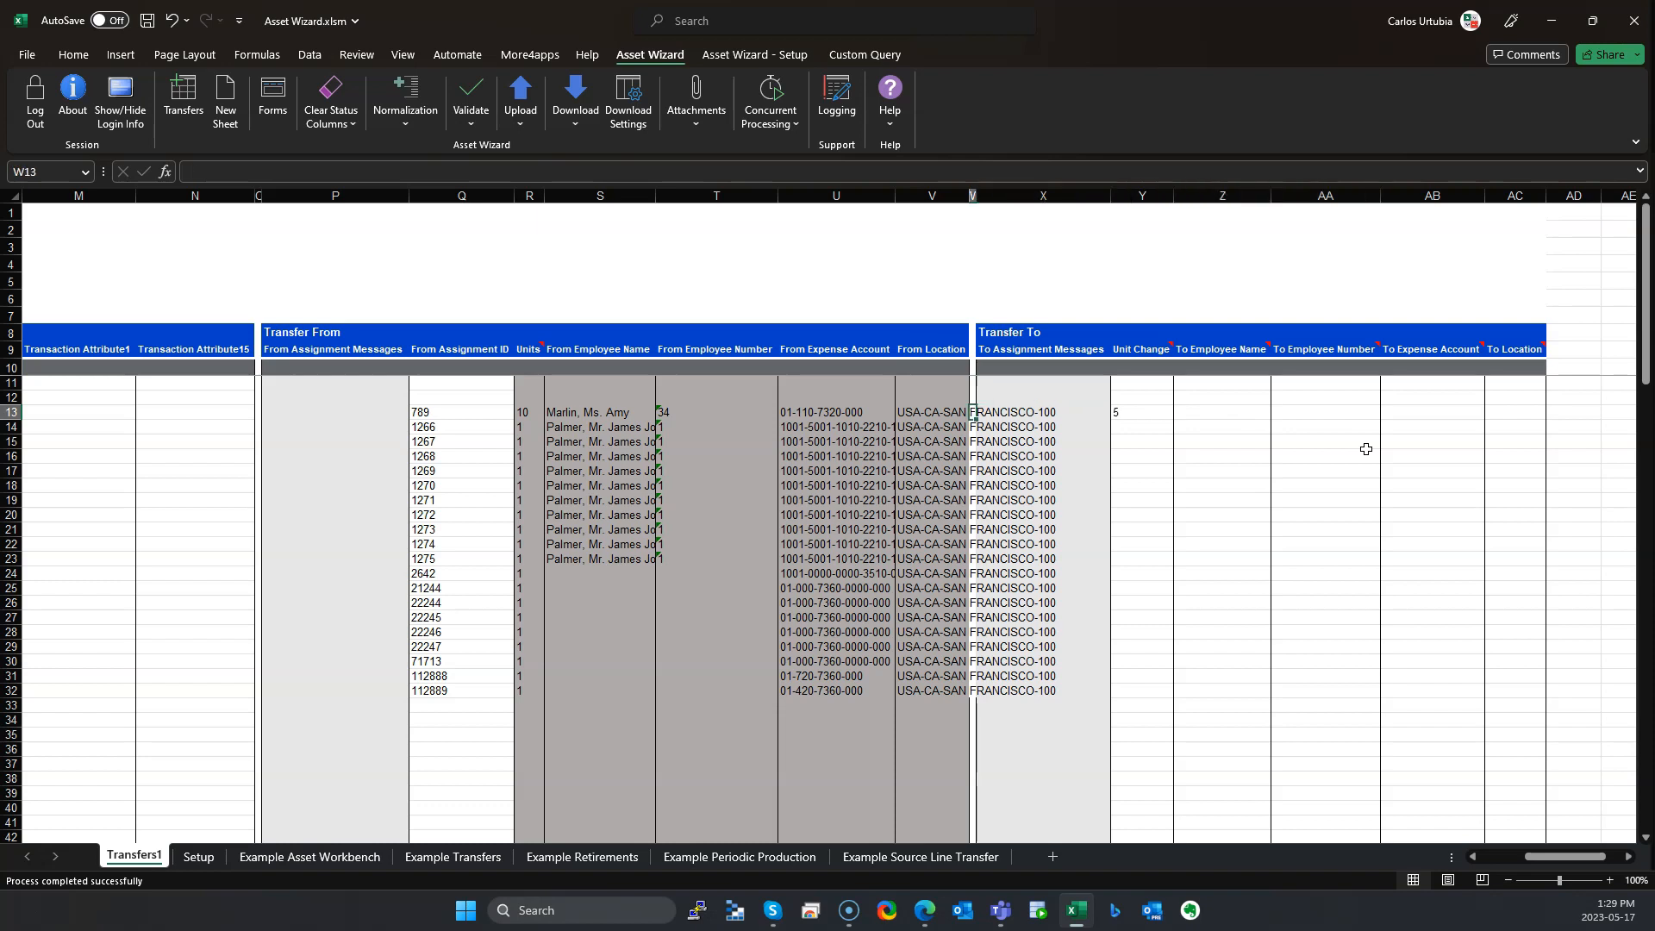
key(shift+Right)
key(shift+Right)
key(shift+Right)
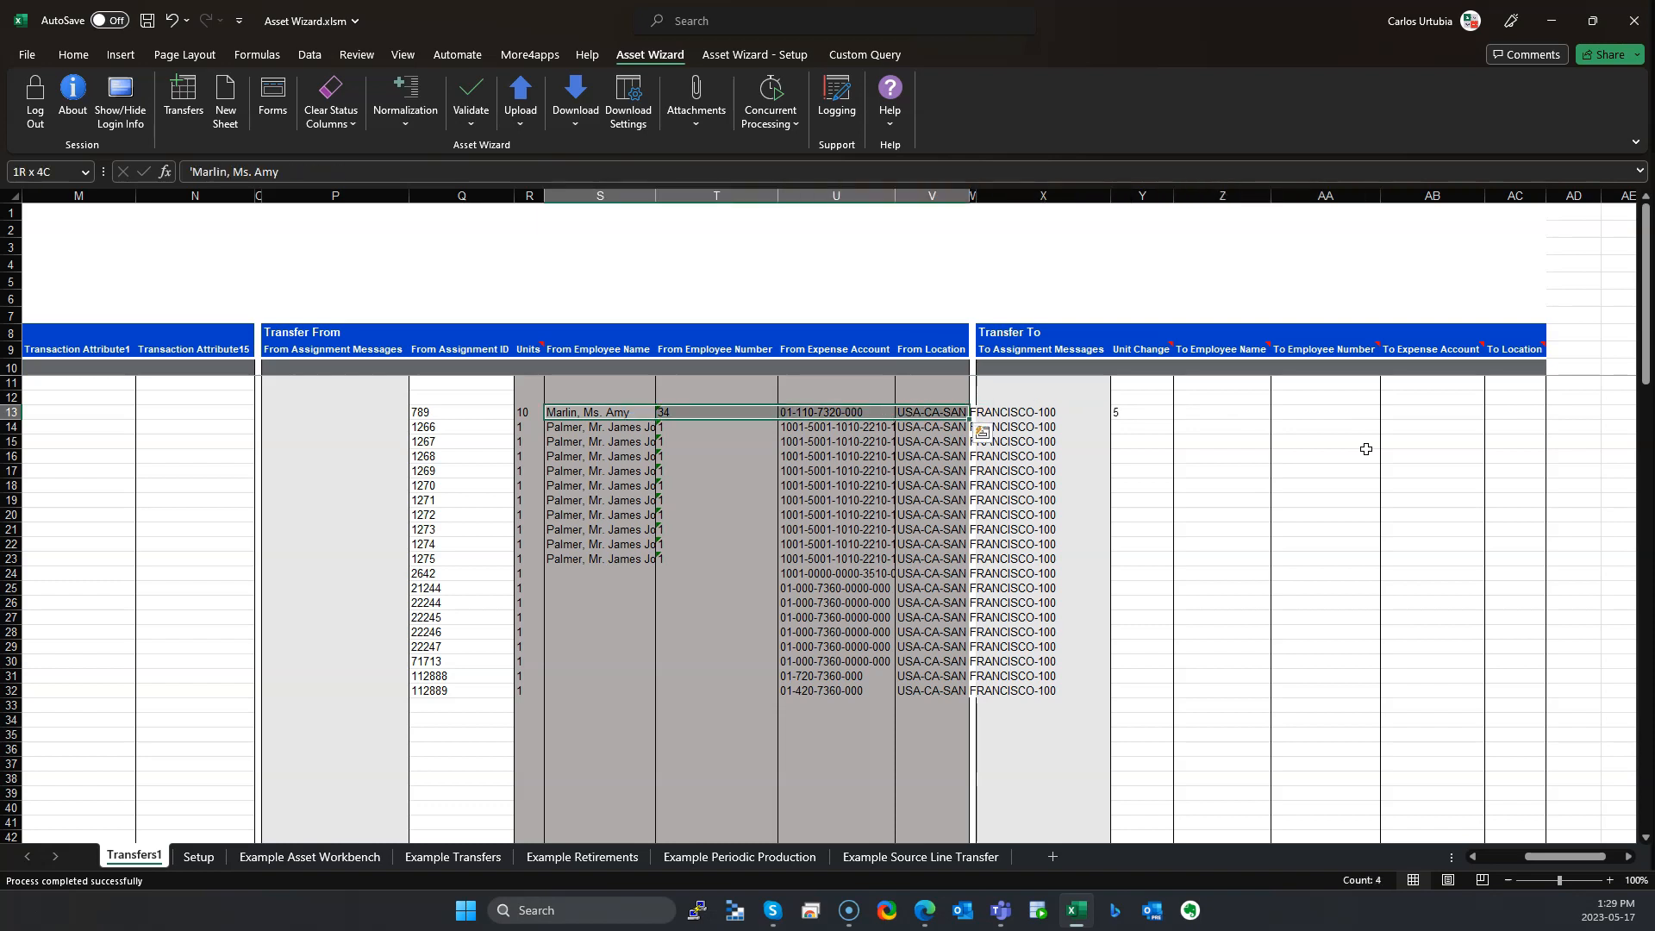
key(ctrl+c)
key(Right)
key(Right)
key(Right)
key(Right)
key(Right)
key(Right)
key(Right)
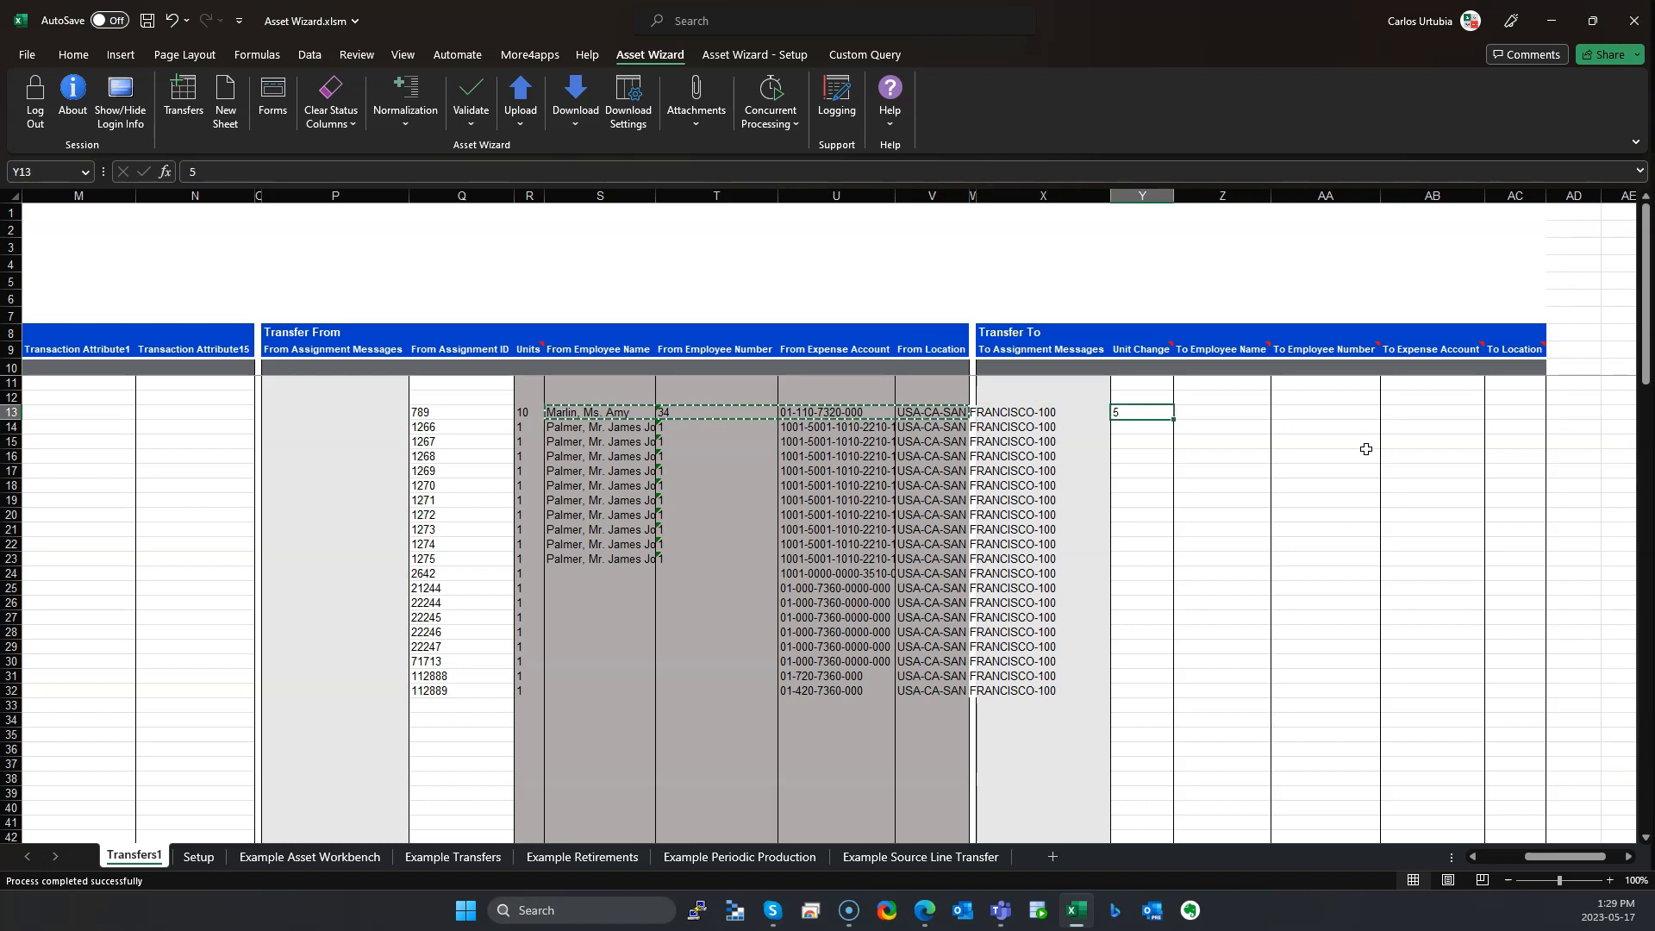
key(ctrl+v)
key(Escape)
key(Right)
key(Right)
key(Right)
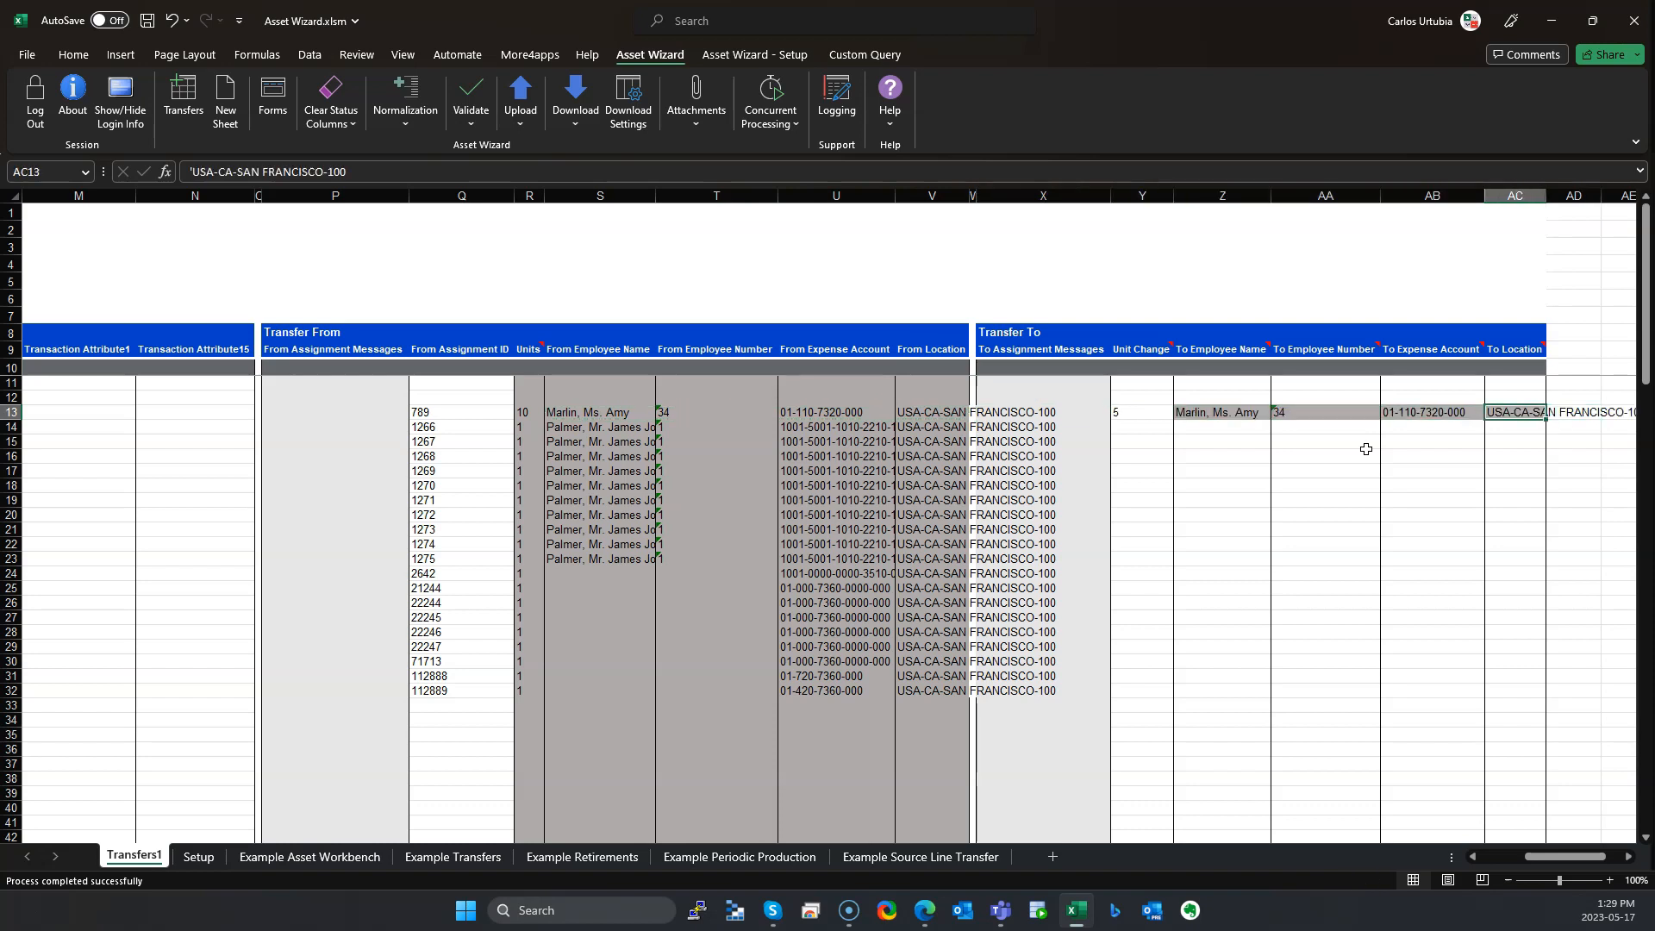
Step: Open the To Location segments for row 13 and clear the City and Building values
double_click(1502, 412)
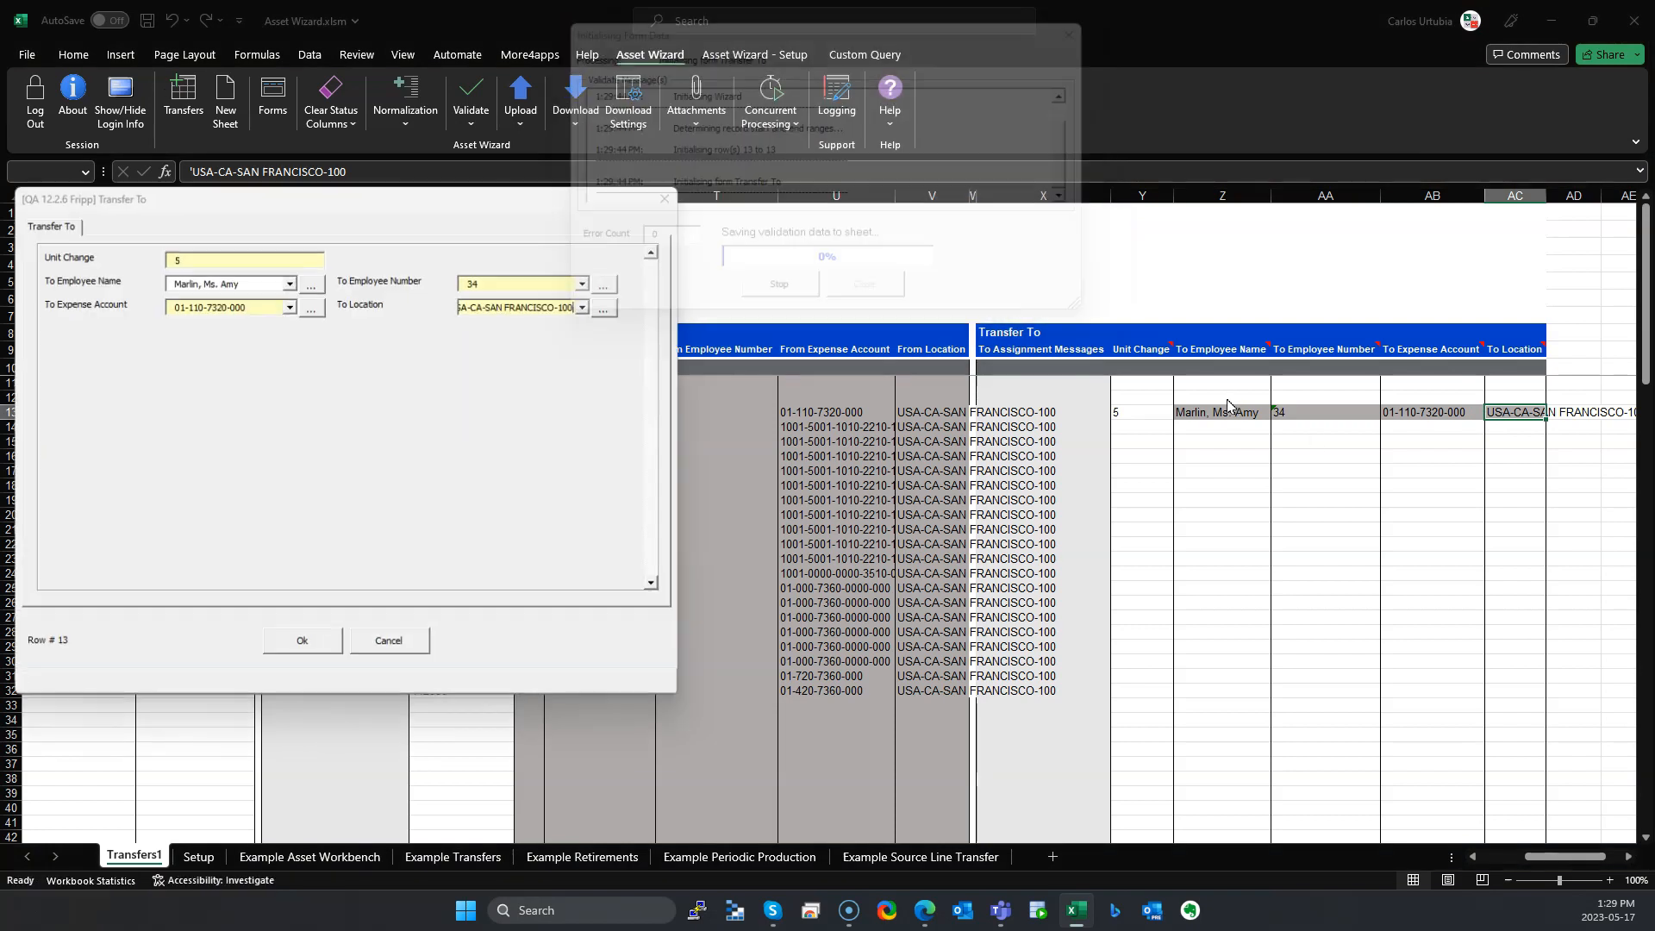
click(612, 305)
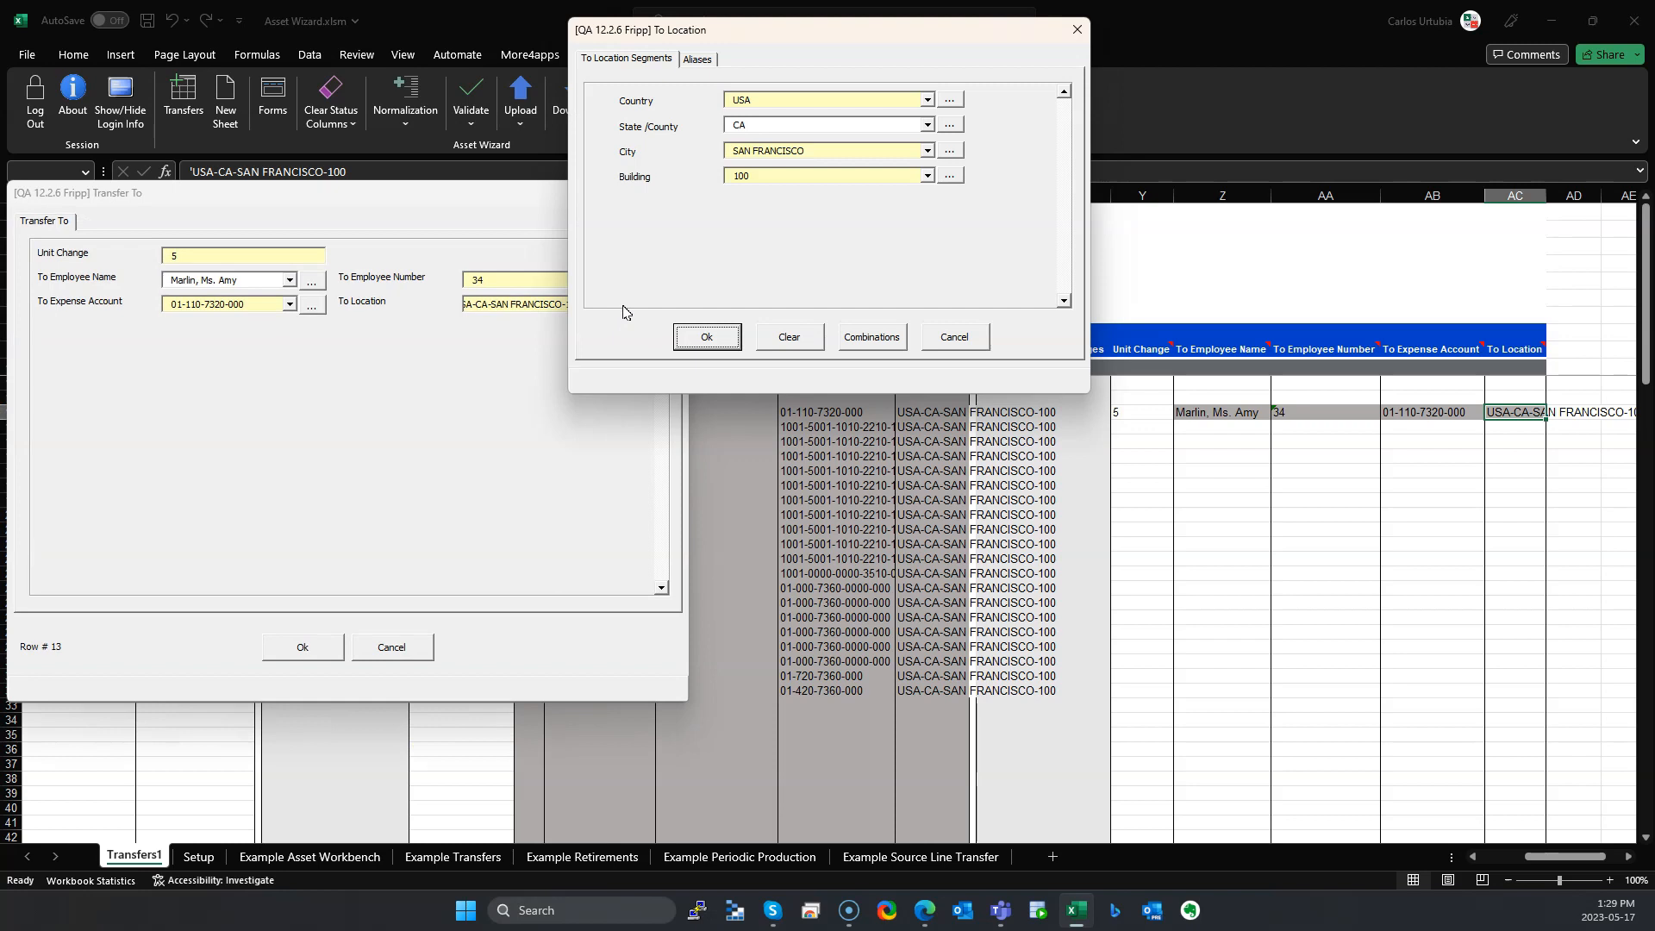
click(928, 155)
double_click(908, 153)
click(902, 153)
double_click(902, 152)
key(BackSpace)
key(Tab)
key(Tab)
key(BackSpace)
Step: Set row 13's To Location to the combination USA-CA-LOS ANGELES-1 and accept the Transfer To form
click(839, 334)
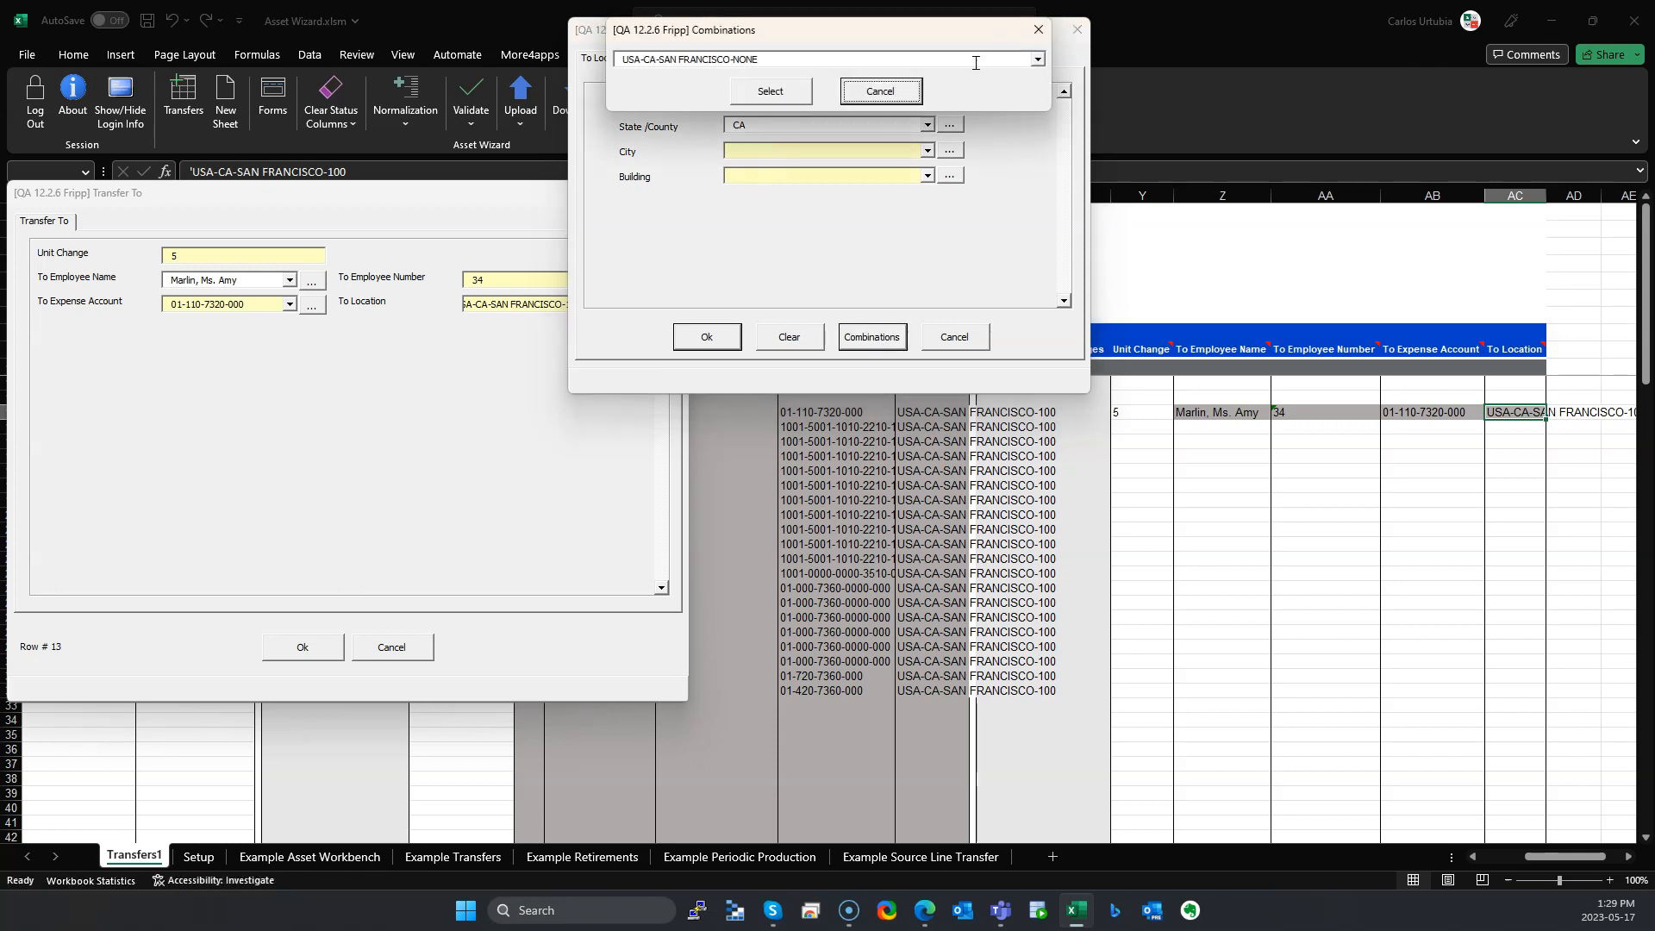
click(1038, 59)
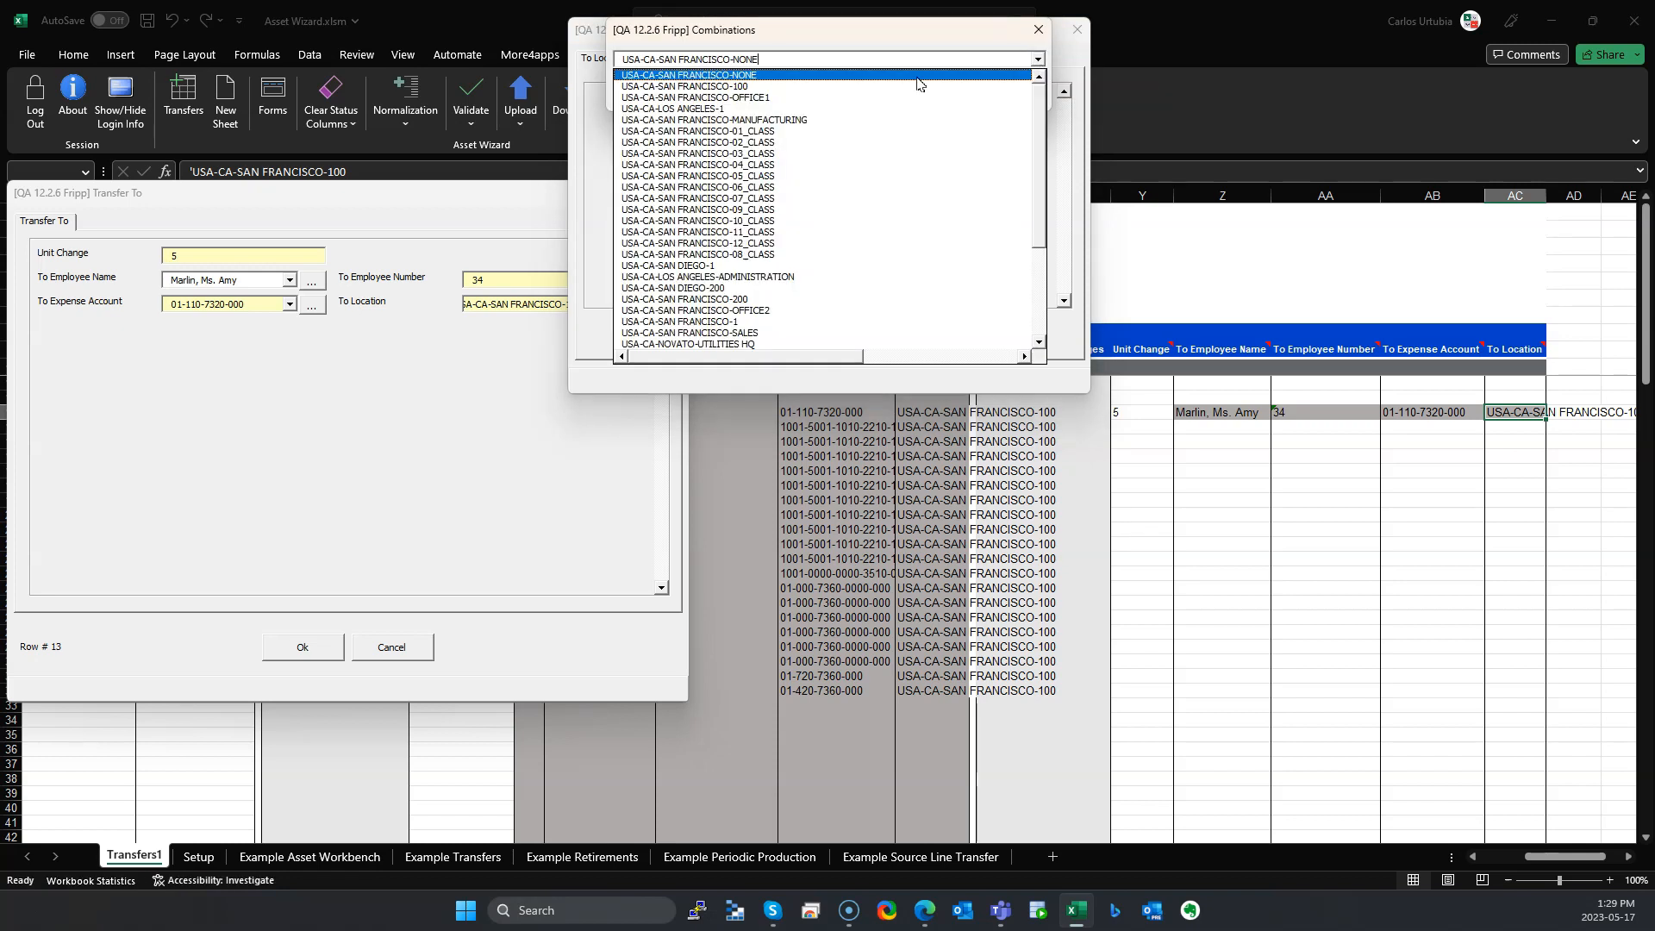
click(713, 110)
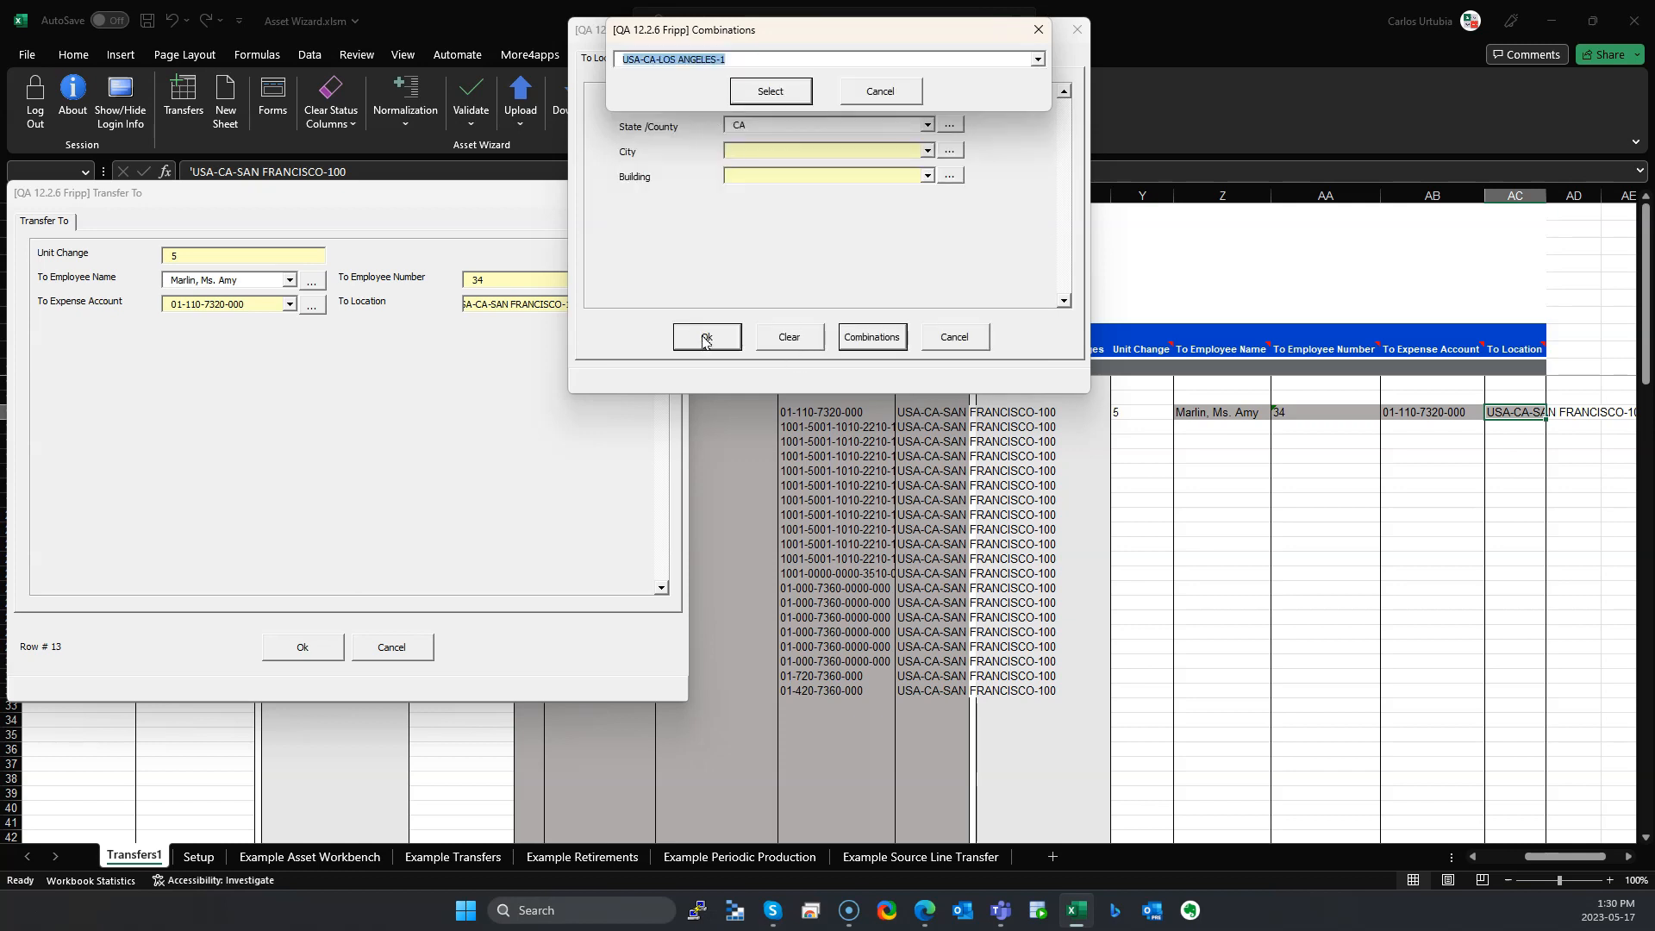
click(801, 101)
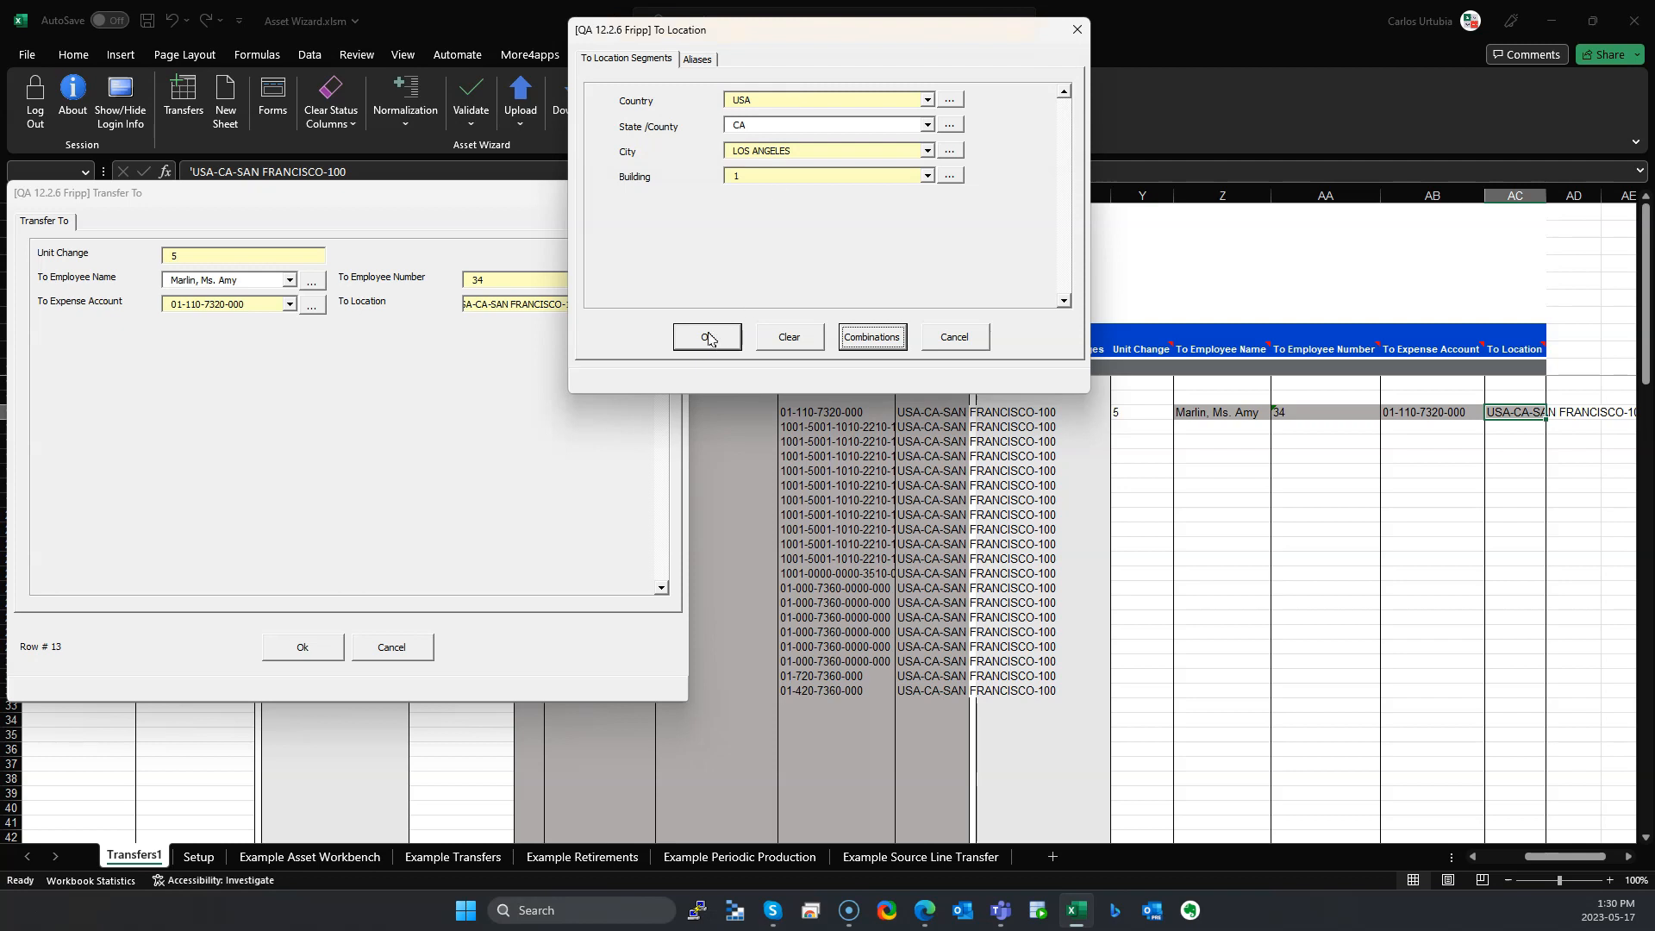
click(707, 338)
click(308, 645)
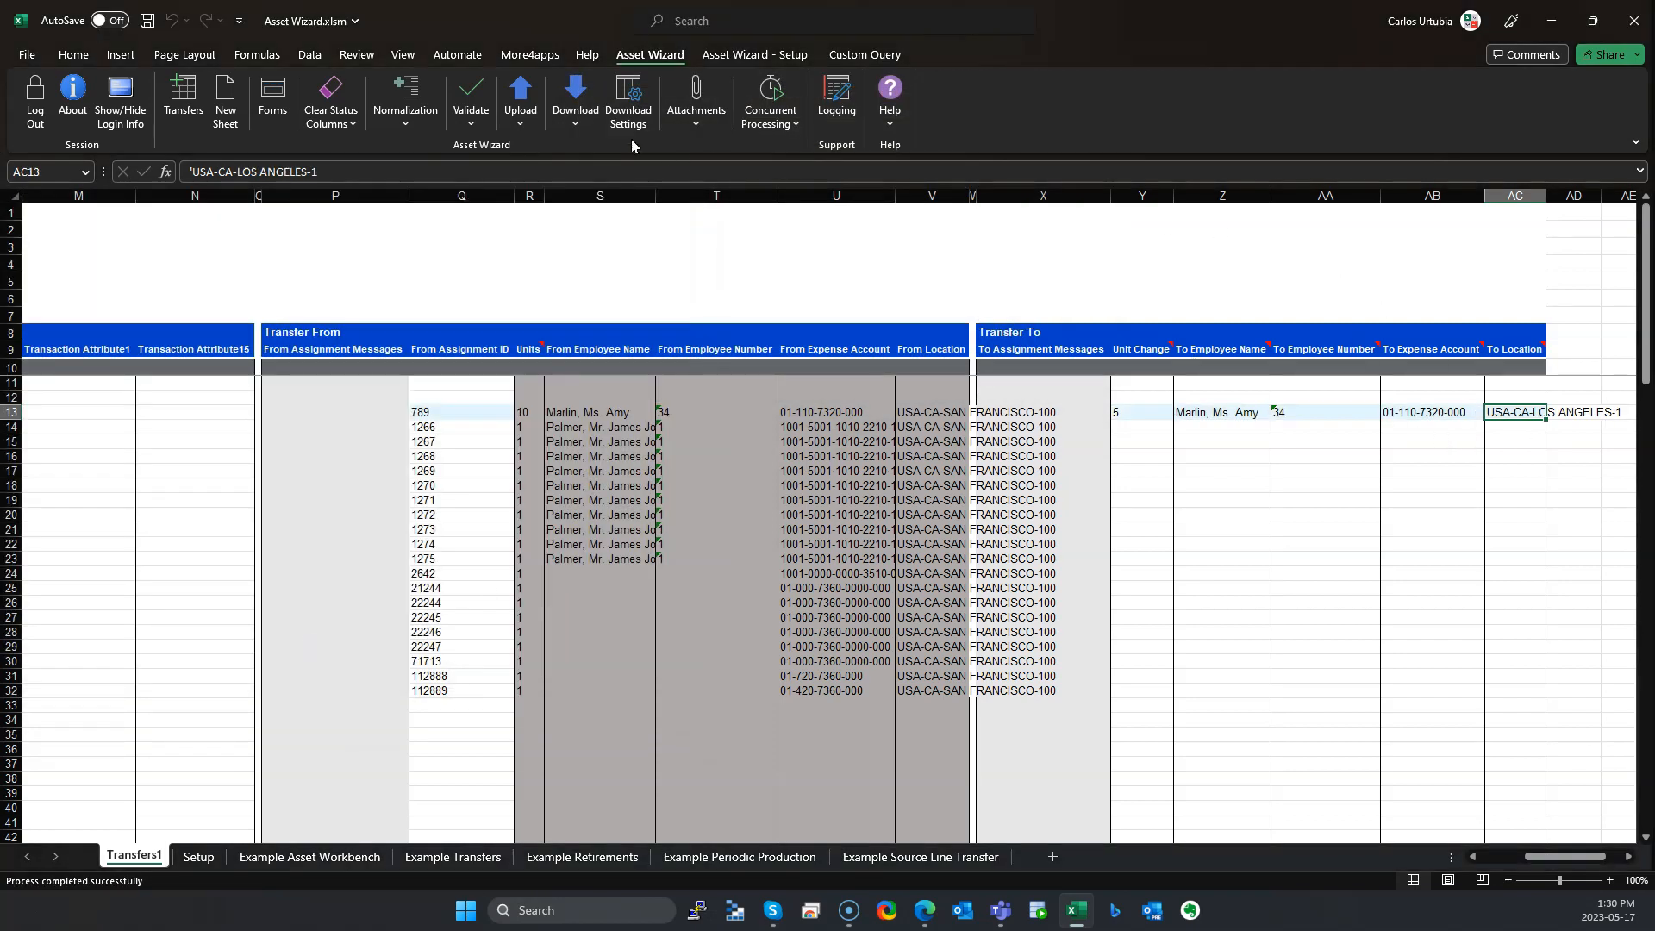
Step: Upload the selected transfer row 13 and close the processing window
click(521, 112)
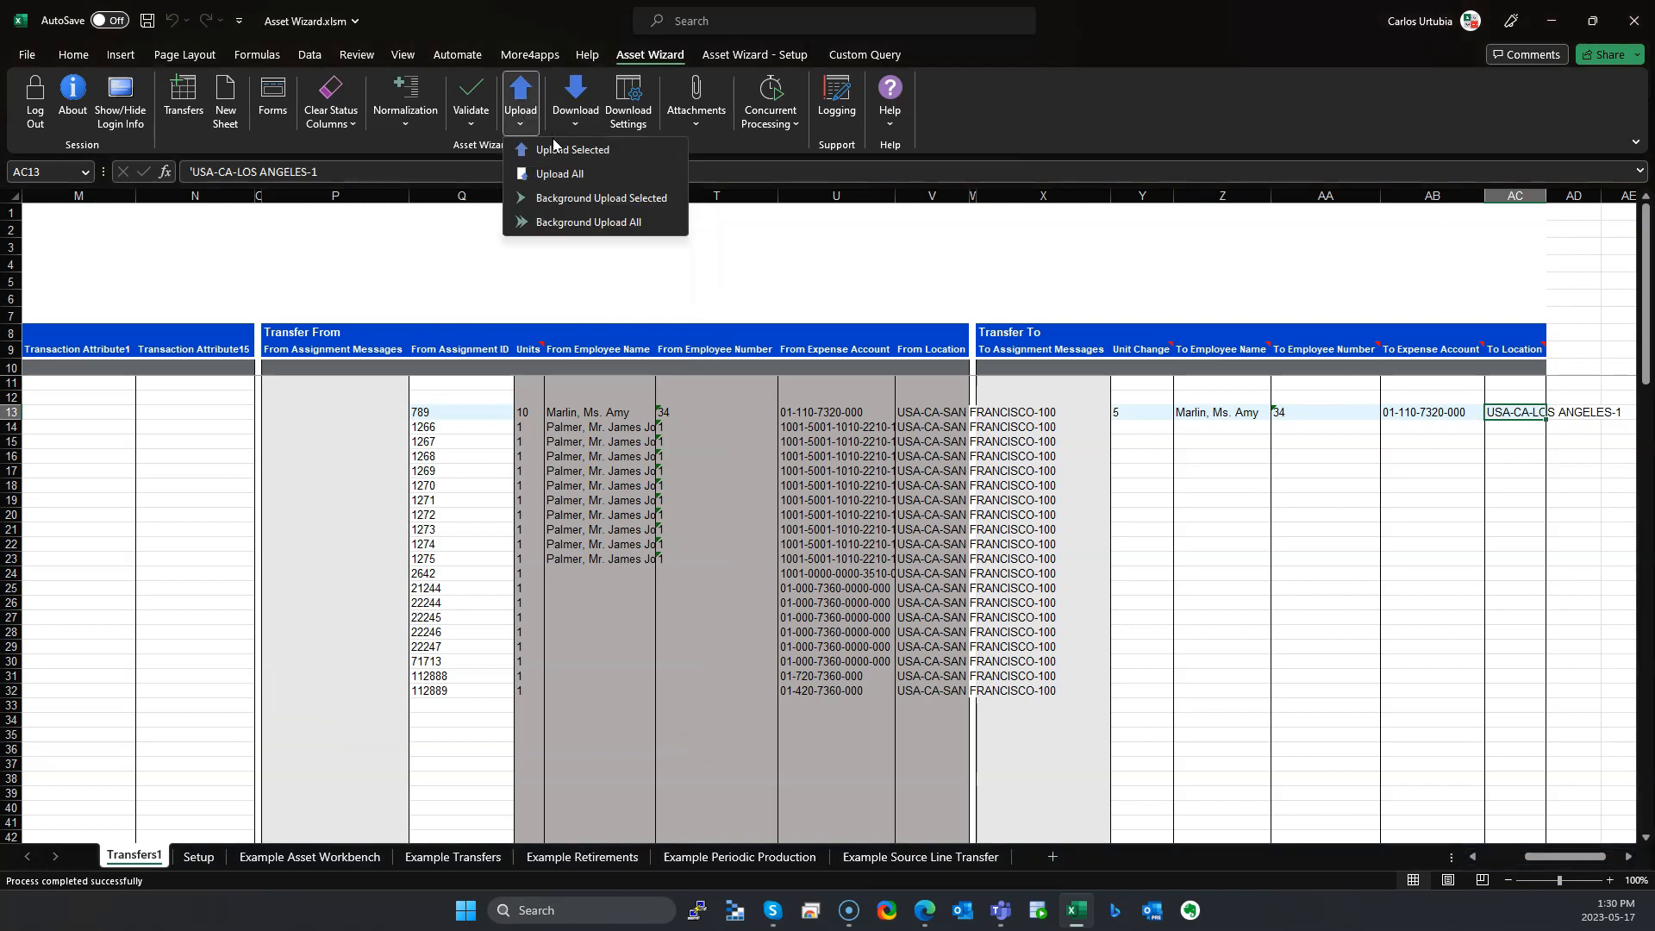
click(568, 152)
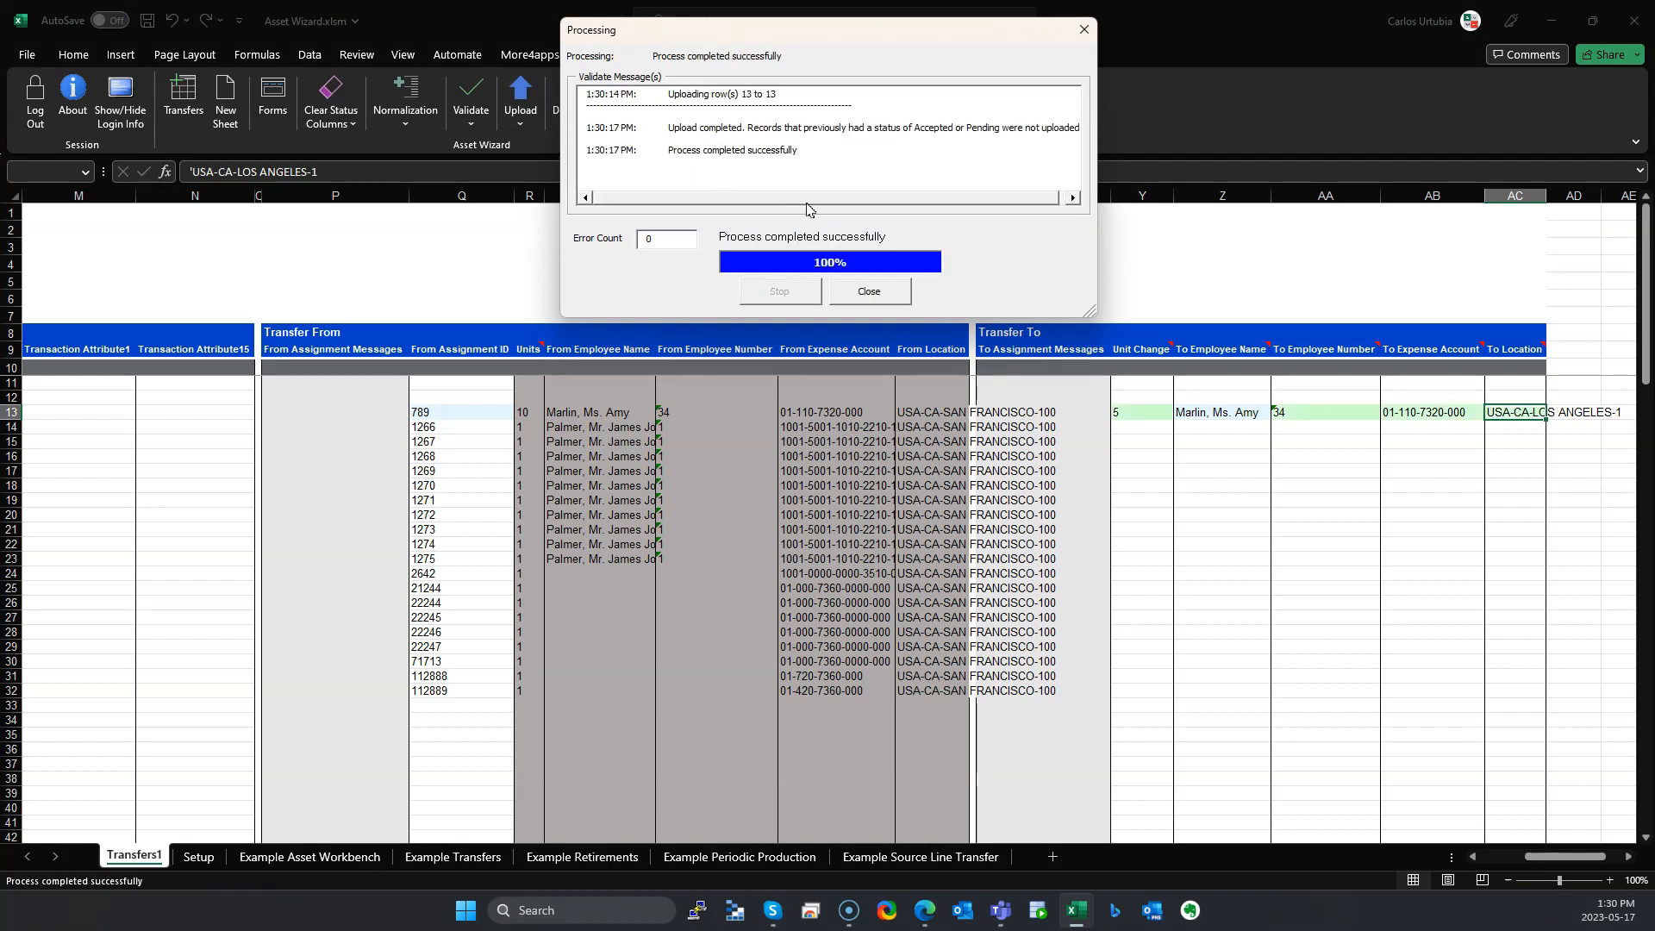
click(869, 293)
Step: Check the asset and assignment status columns of row 13
key(Left)
key(Left)
key(Left)
key(Left)
key(Left)
key(Left)
key(Left)
key(Left)
key(Left)
key(Left)
key(Left)
key(Left)
key(Left)
key(Left)
key(Left)
key(Left)
key(Left)
key(Left)
key(Left)
key(Left)
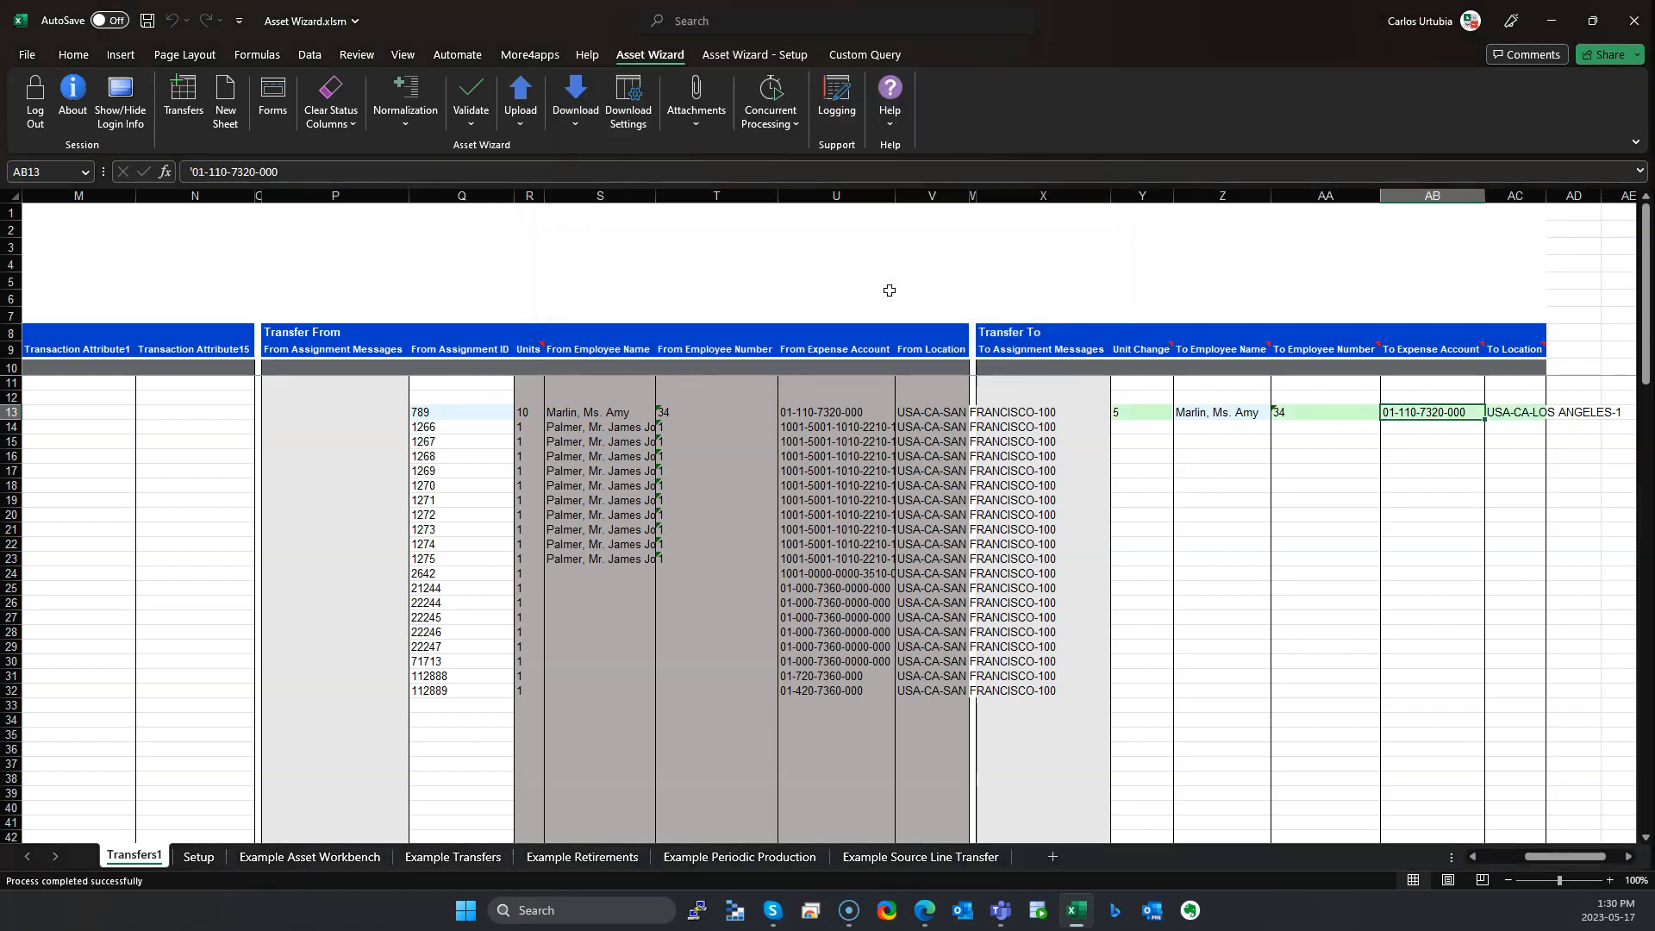
key(Left)
key(Left)
key(Left)
key(Left)
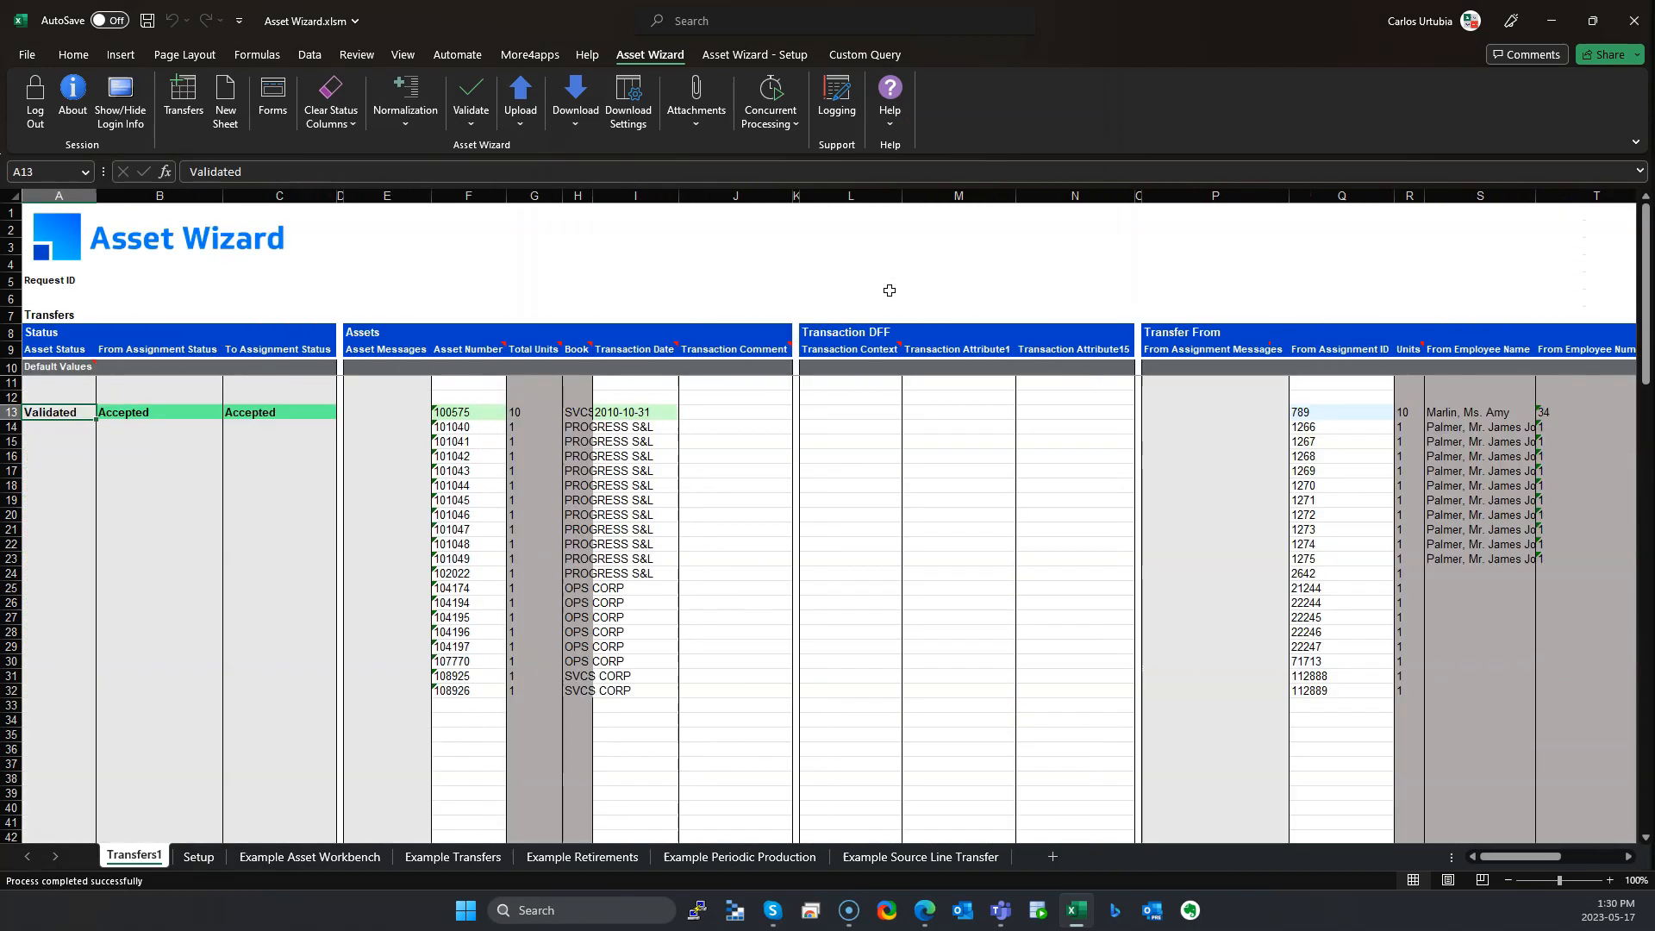
Step: Copy asset number 100575 from row 13 into the Asset Number cell of empty row 34
key(Right)
key(Right)
key(Right)
key(Right)
key(Right)
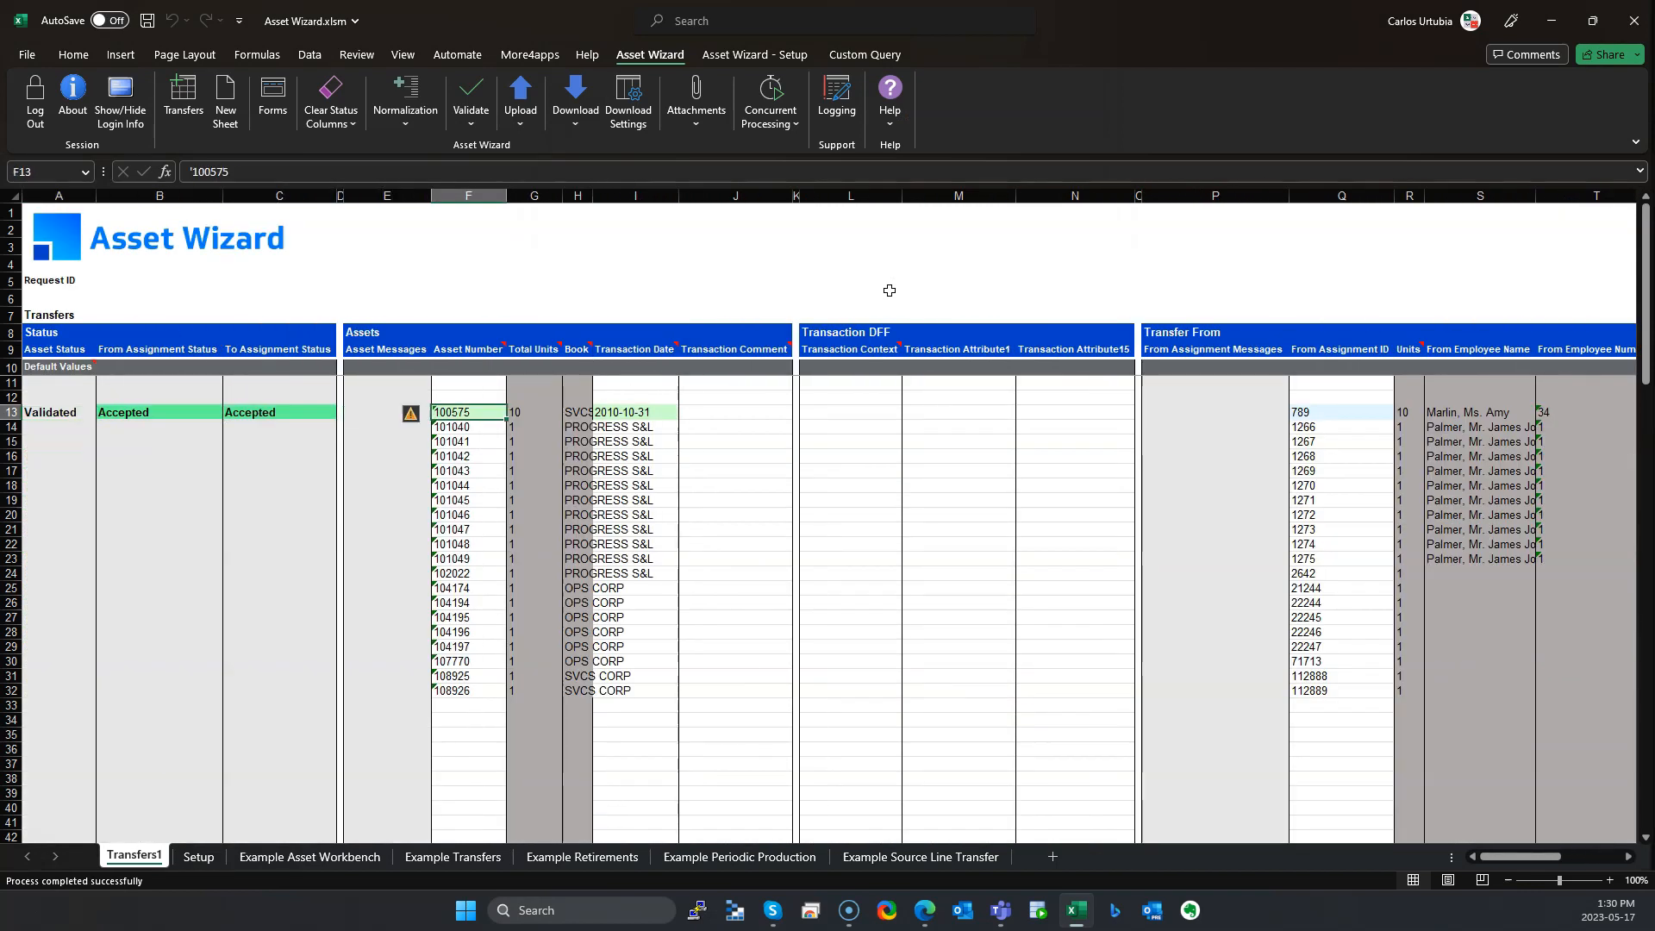
key(ctrl+c)
key(Down)
key(Down)
key(Down)
key(Down)
key(Down)
key(Down)
key(Down)
key(Down)
key(Down)
key(Down)
key(Down)
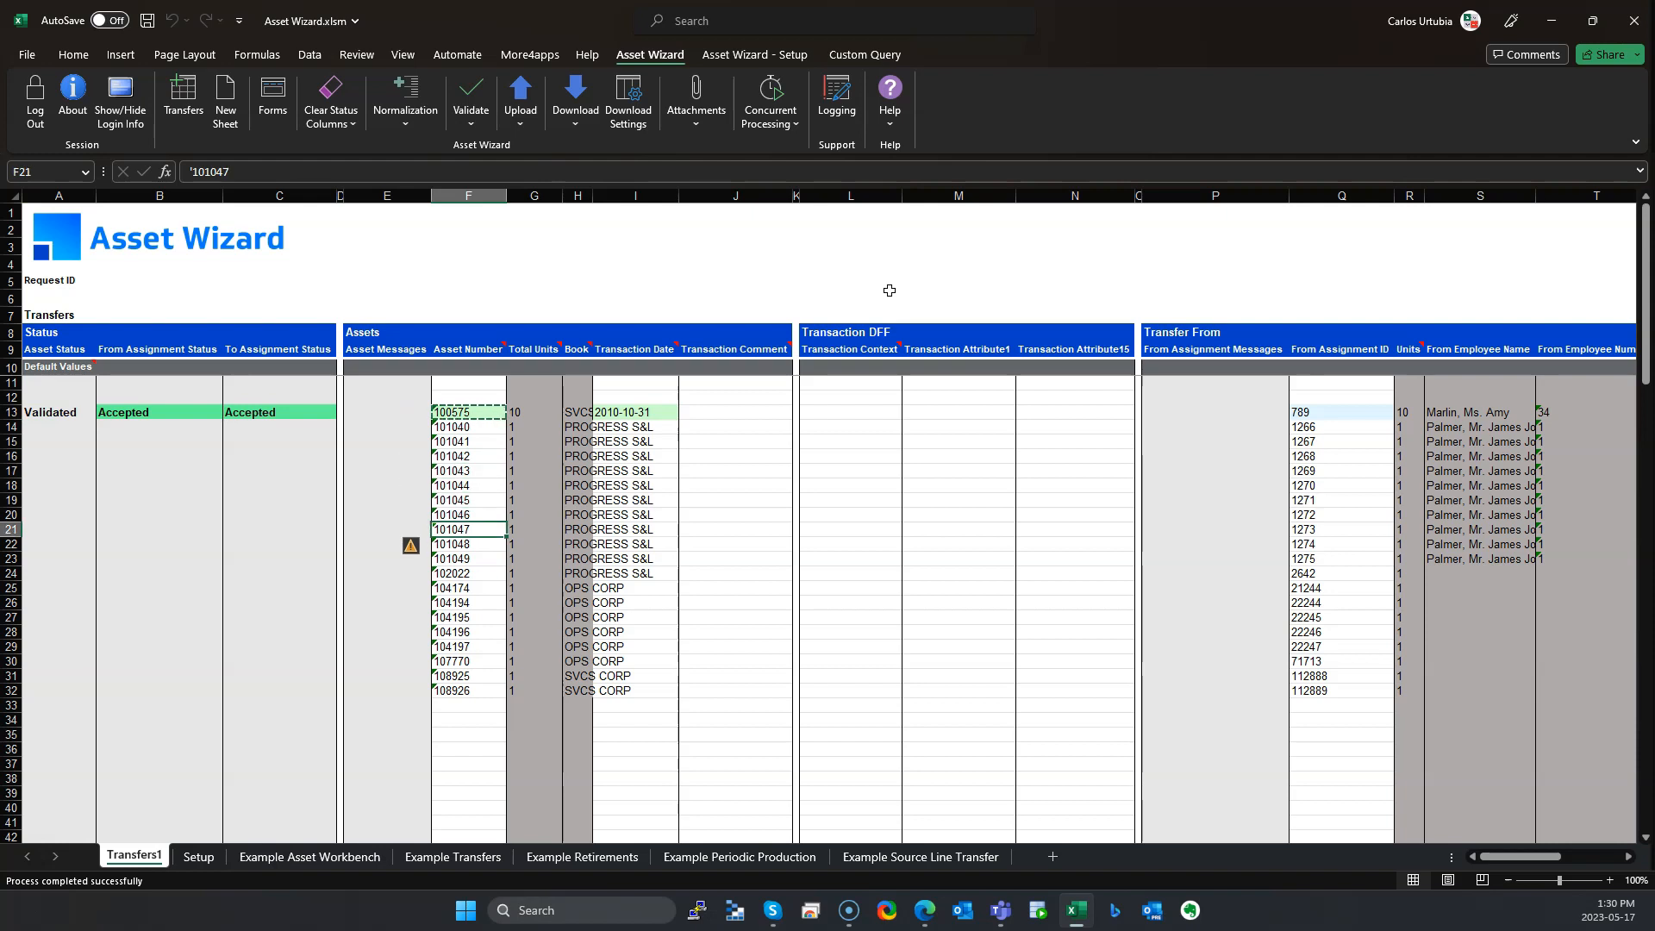
key(Down)
key(Down)
key(Down)
key(Down)
key(Down)
key(Down)
key(Down)
key(Down)
key(Down)
key(Down)
key(Return)
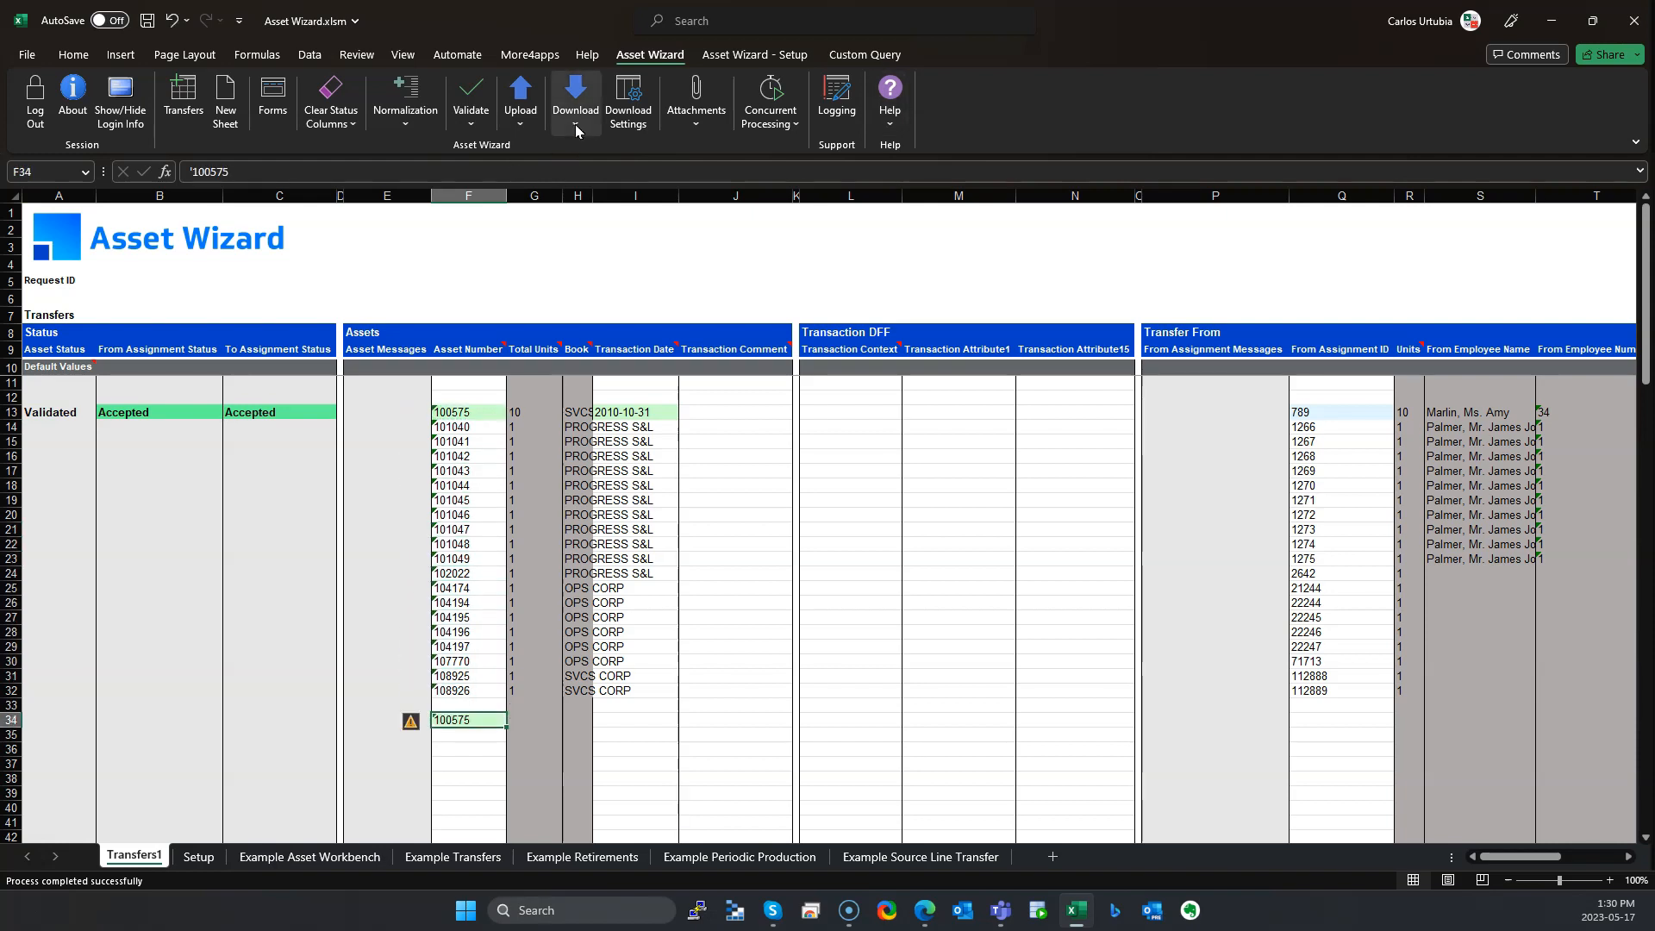
Step: Download the current assignment data for the asset in row 34 via the sheet and close the download window
click(576, 122)
click(617, 172)
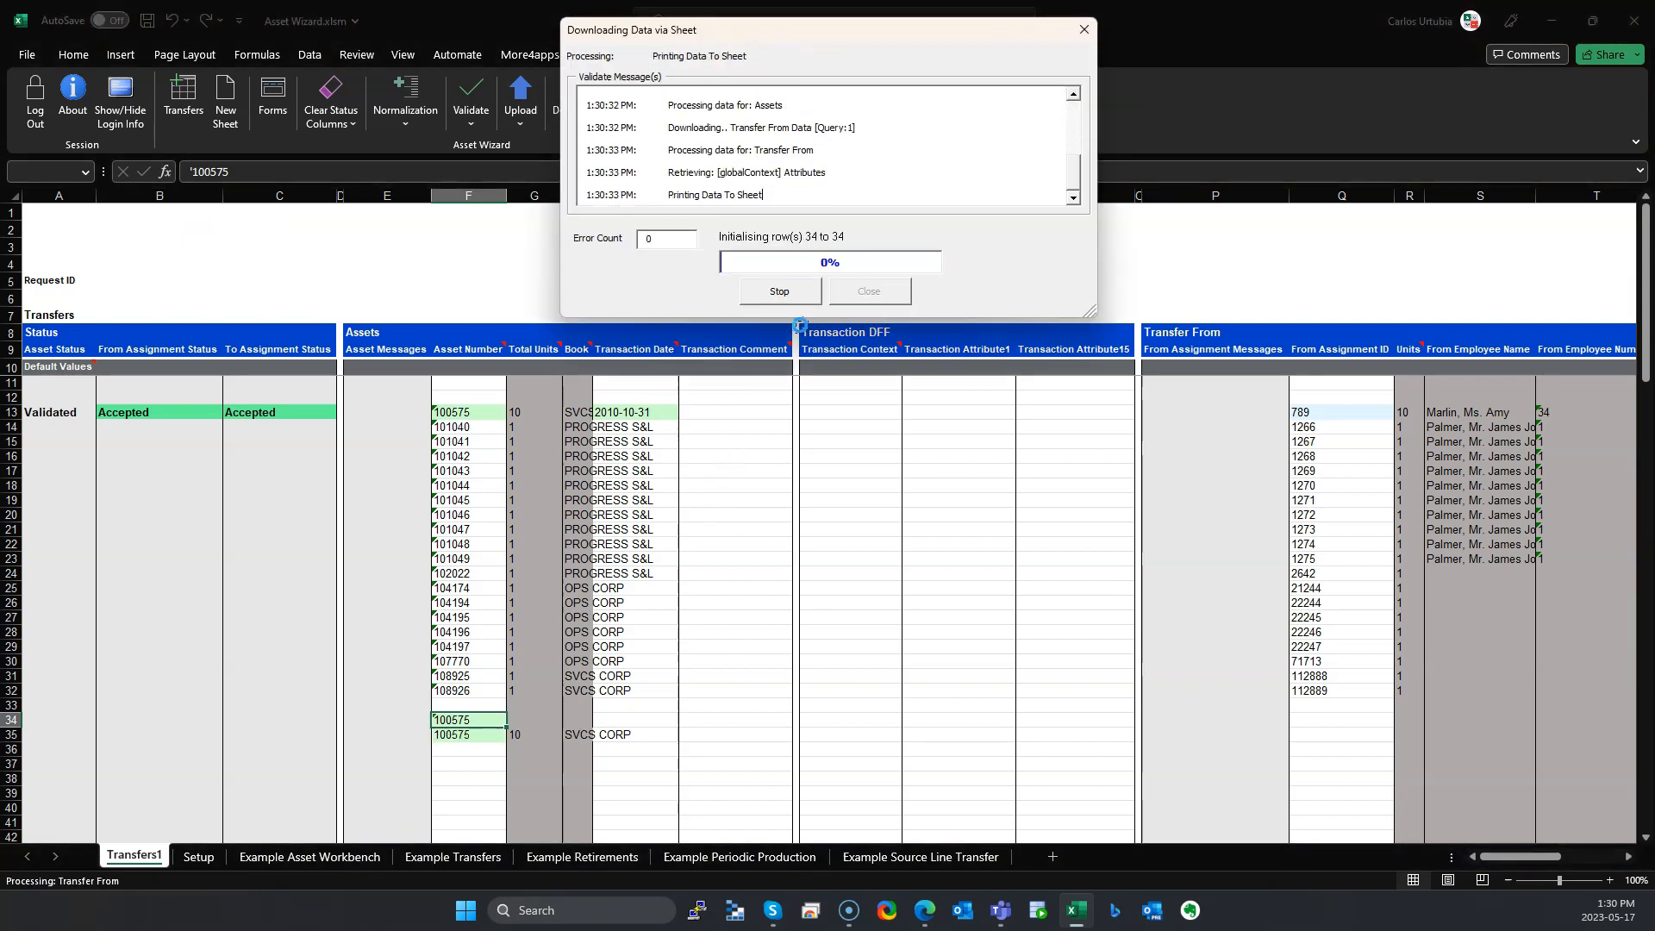
click(822, 523)
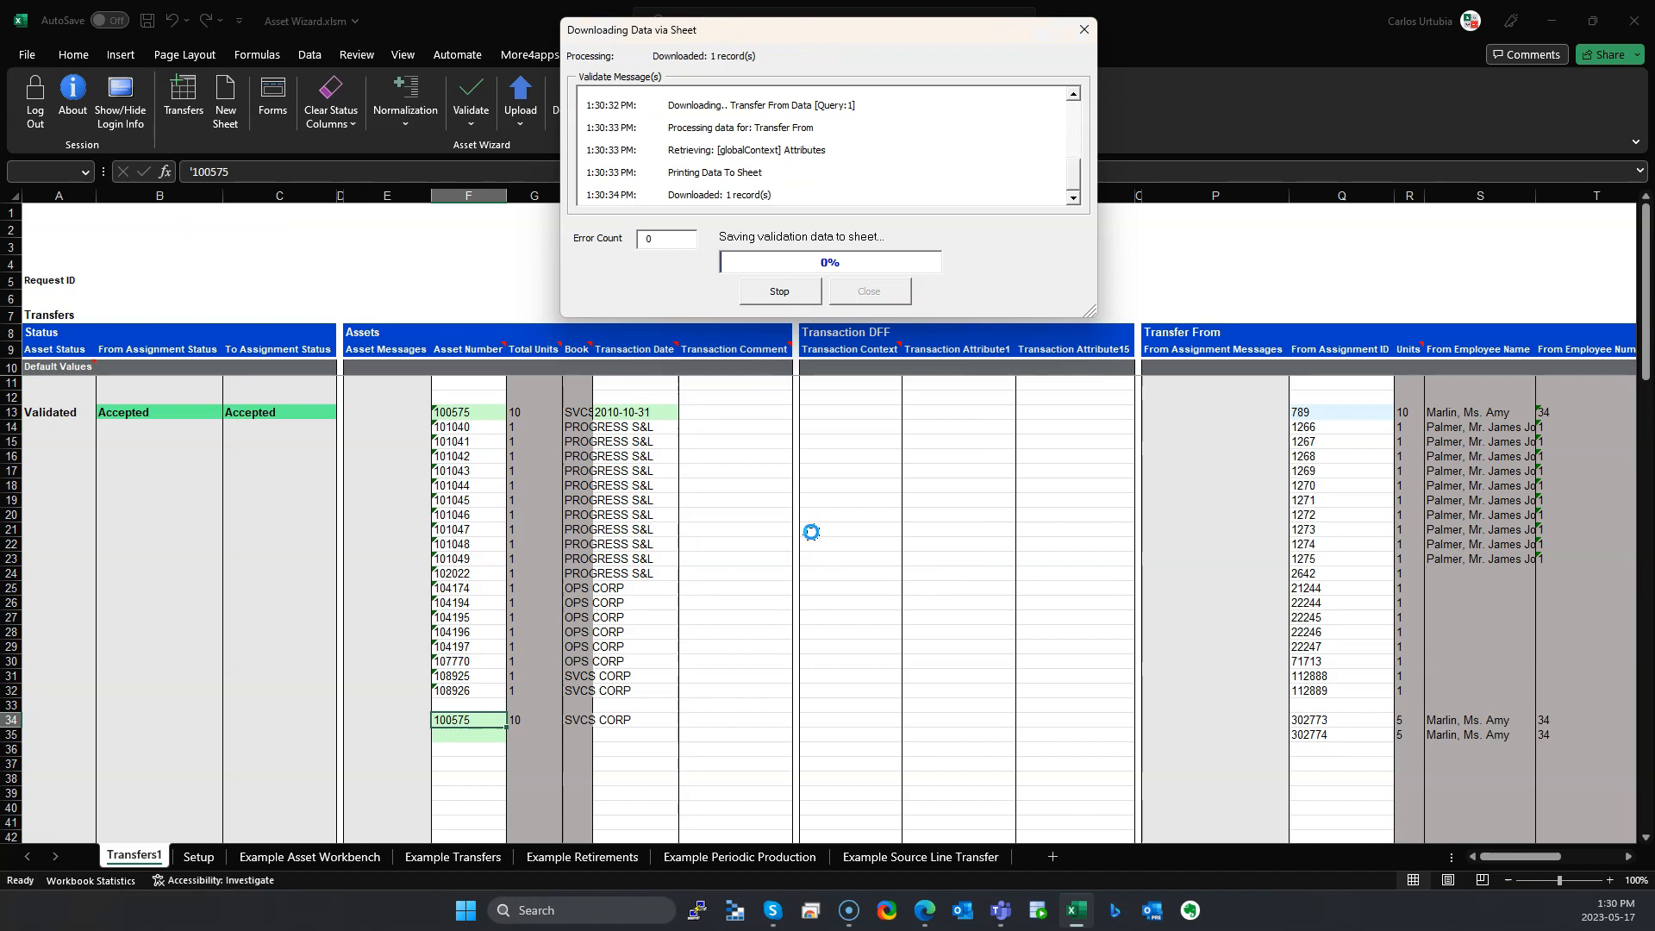
Step: Examine the From Assignment units and From Location of the downloaded rows 34 and 35
key(Right)
key(Right)
key(Right)
key(Right)
key(Right)
key(Right)
key(Right)
key(Right)
key(Right)
key(Right)
key(Right)
key(Right)
key(Down)
key(Right)
key(Right)
key(Right)
key(Right)
key(Right)
key(Right)
key(Right)
key(Left)
key(Left)
key(Left)
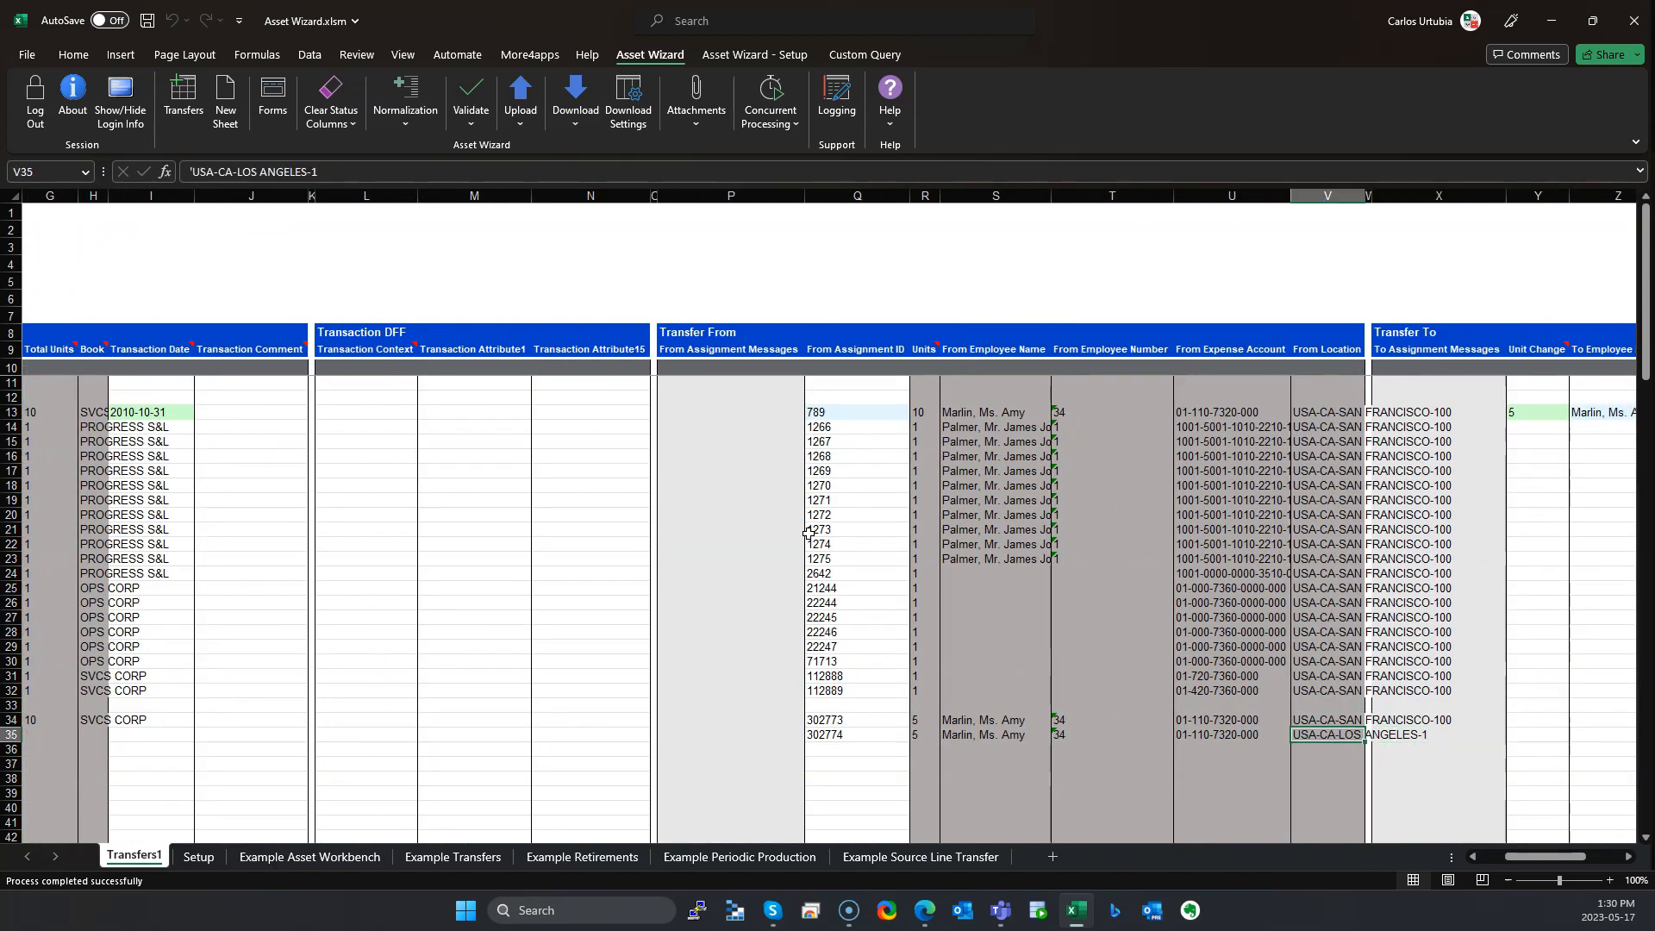
key(Left)
key(Left)
key(Left)
key(Left)
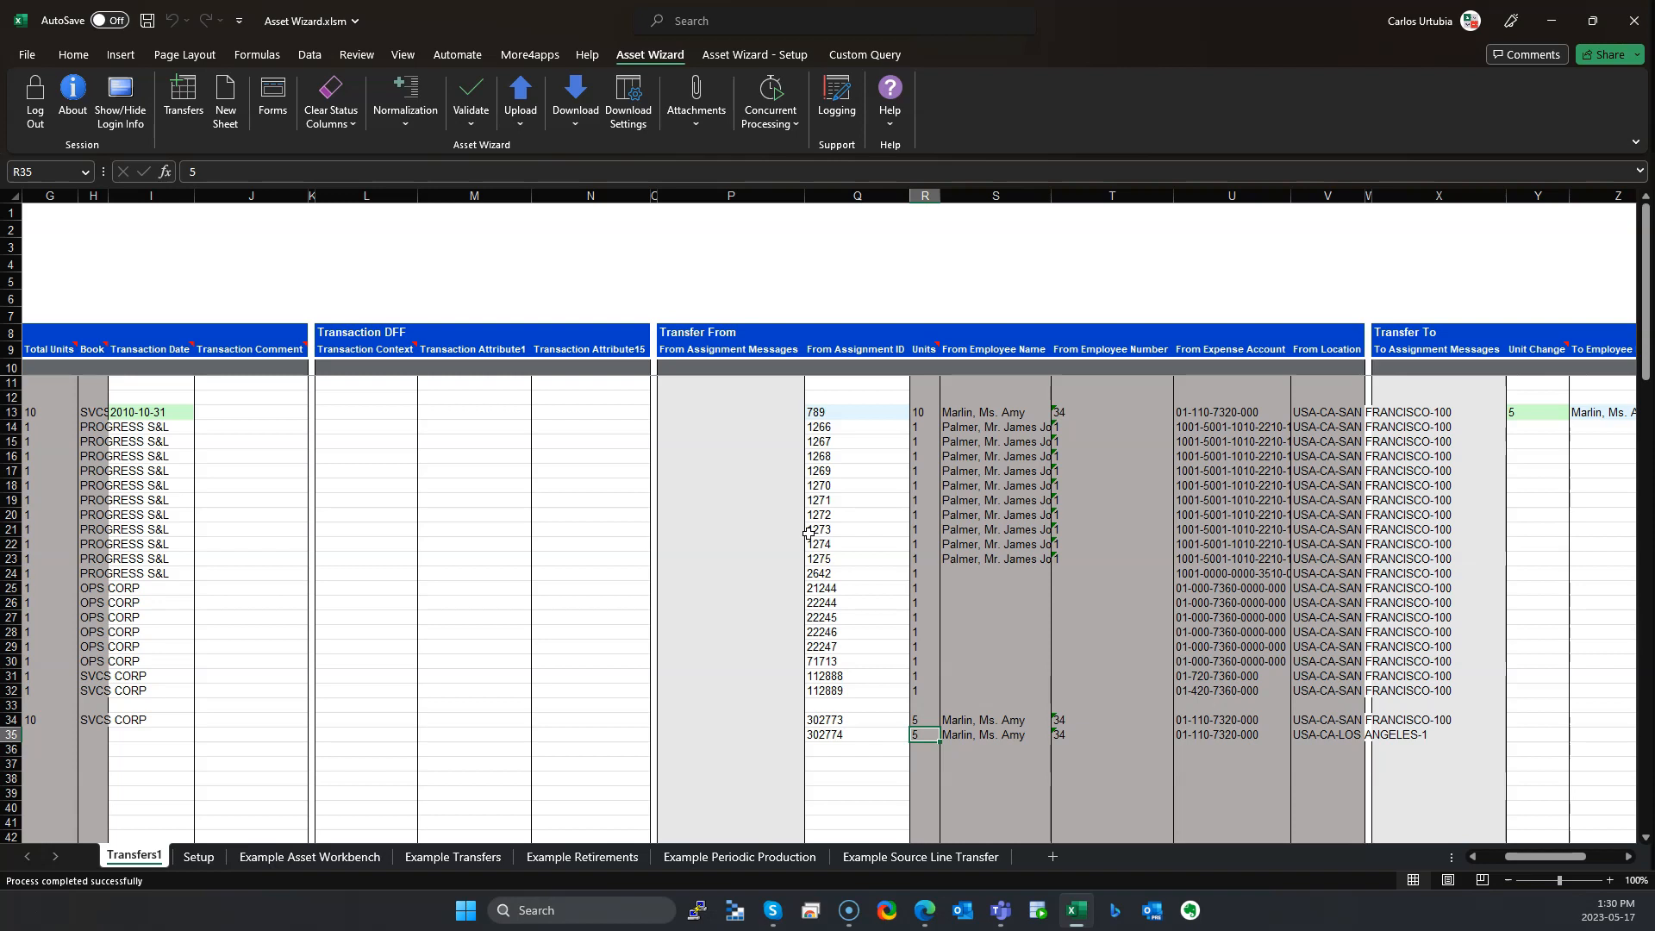
Step: Copy row 14's From Employee Name, From Employee Number, From Expense Account and From Location values
key(Up)
key(Up)
key(Up)
key(Up)
key(Up)
key(Up)
key(Up)
key(Up)
key(Up)
key(Up)
key(Up)
key(Up)
key(Up)
key(Up)
key(Up)
key(Up)
key(Up)
key(Up)
key(Up)
key(Up)
key(Up)
key(Up)
key(Up)
key(Down)
key(Down)
key(Left)
key(Left)
key(Left)
key(Left)
key(Left)
key(Left)
key(Left)
key(Left)
key(Left)
key(Left)
key(Left)
key(Left)
key(Left)
key(Right)
key(Right)
key(Right)
key(Right)
key(Right)
key(Right)
key(Right)
key(Right)
key(Right)
key(Right)
key(Right)
key(Right)
key(Right)
key(Right)
key(Right)
key(Left)
key(Left)
key(Left)
key(Right)
key(Right)
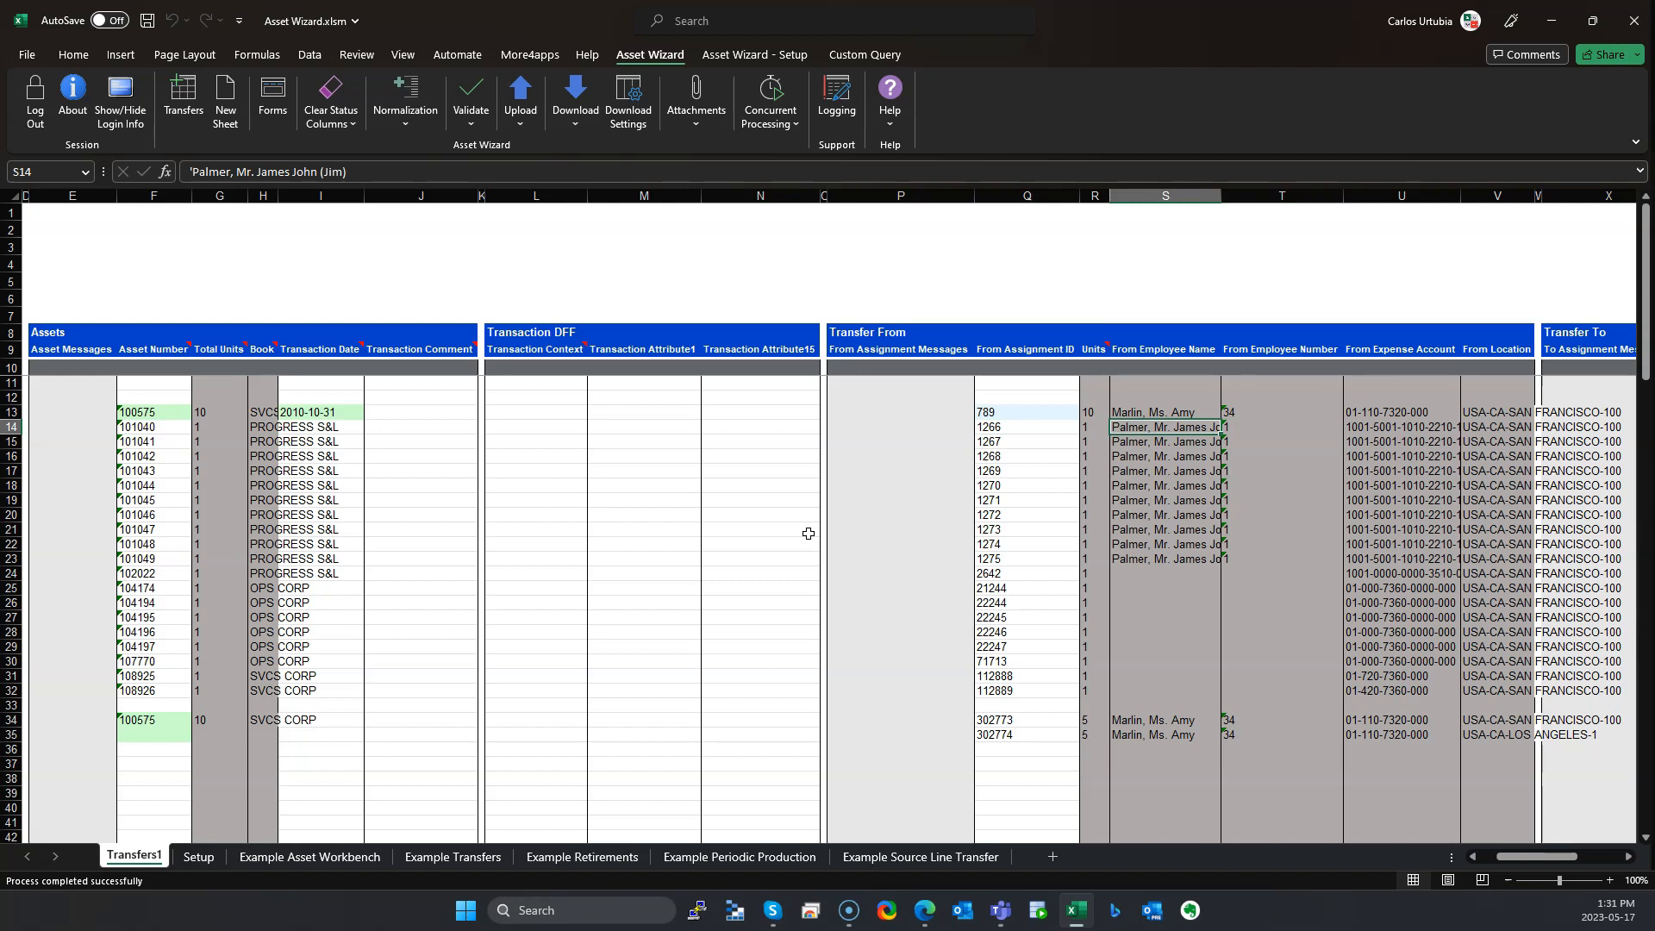
key(shift+Right)
key(shift+Right)
key(shift+Right)
key(ctrl+c)
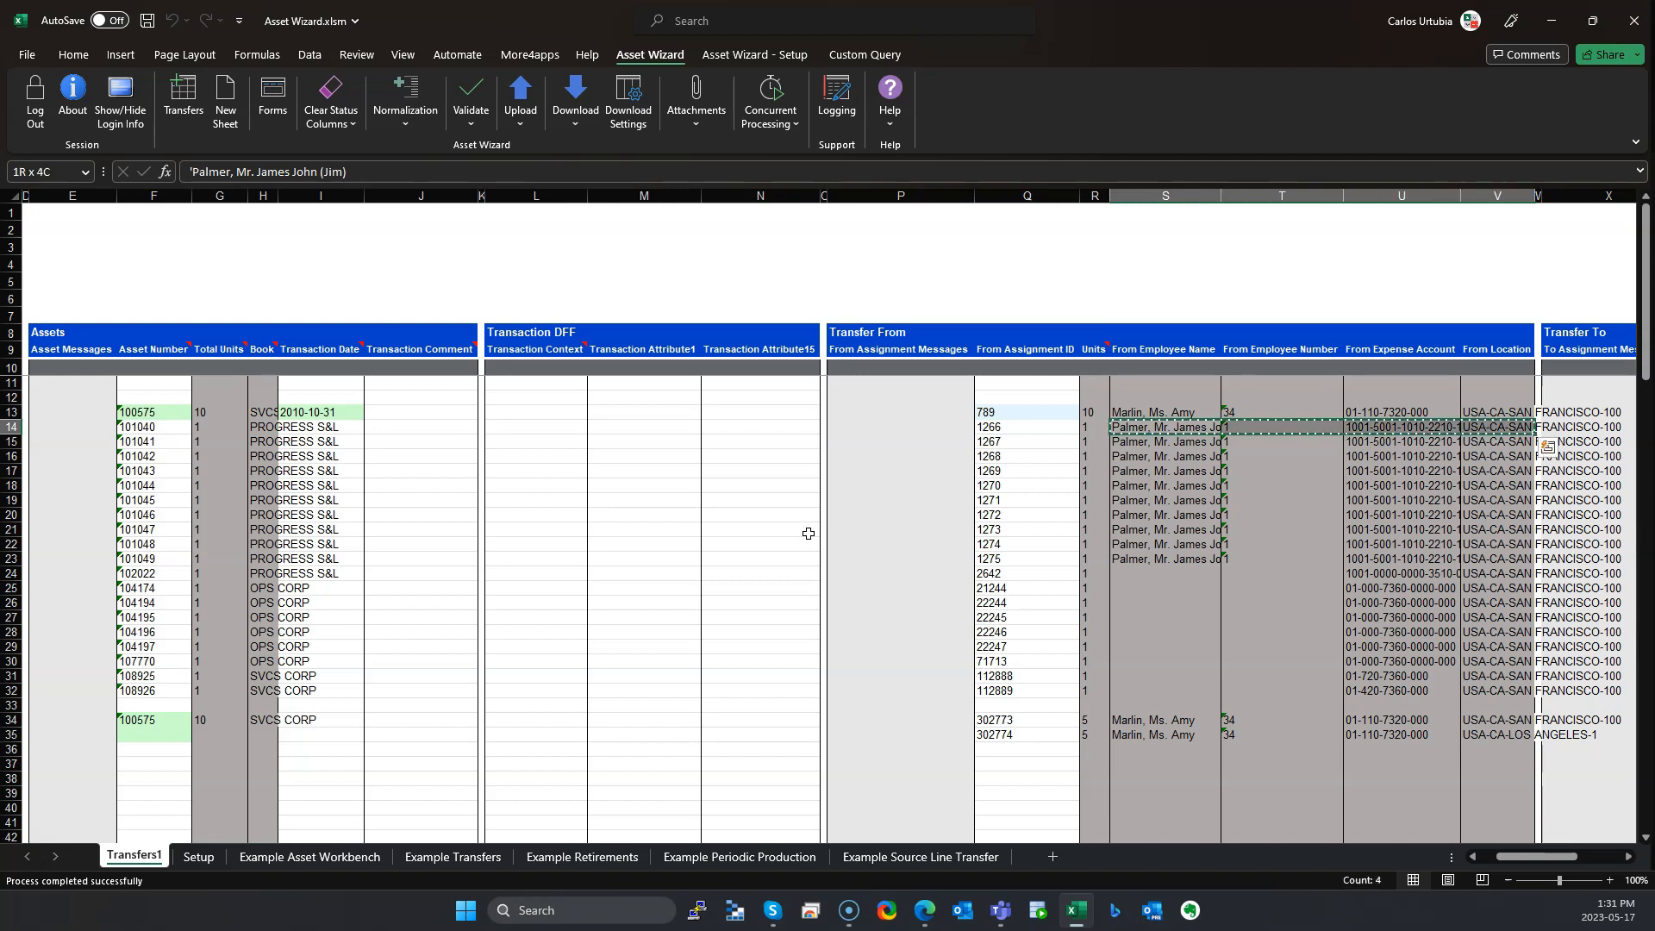
Step: Set row 14's Unit Change to 1 and paste the copied employee, expense account and location values into its Transfer To columns
key(Right)
key(Right)
key(Right)
key(Right)
key(Right)
key(Right)
key(Right)
key(Right)
key(Right)
key(Left)
key(Left)
key(Left)
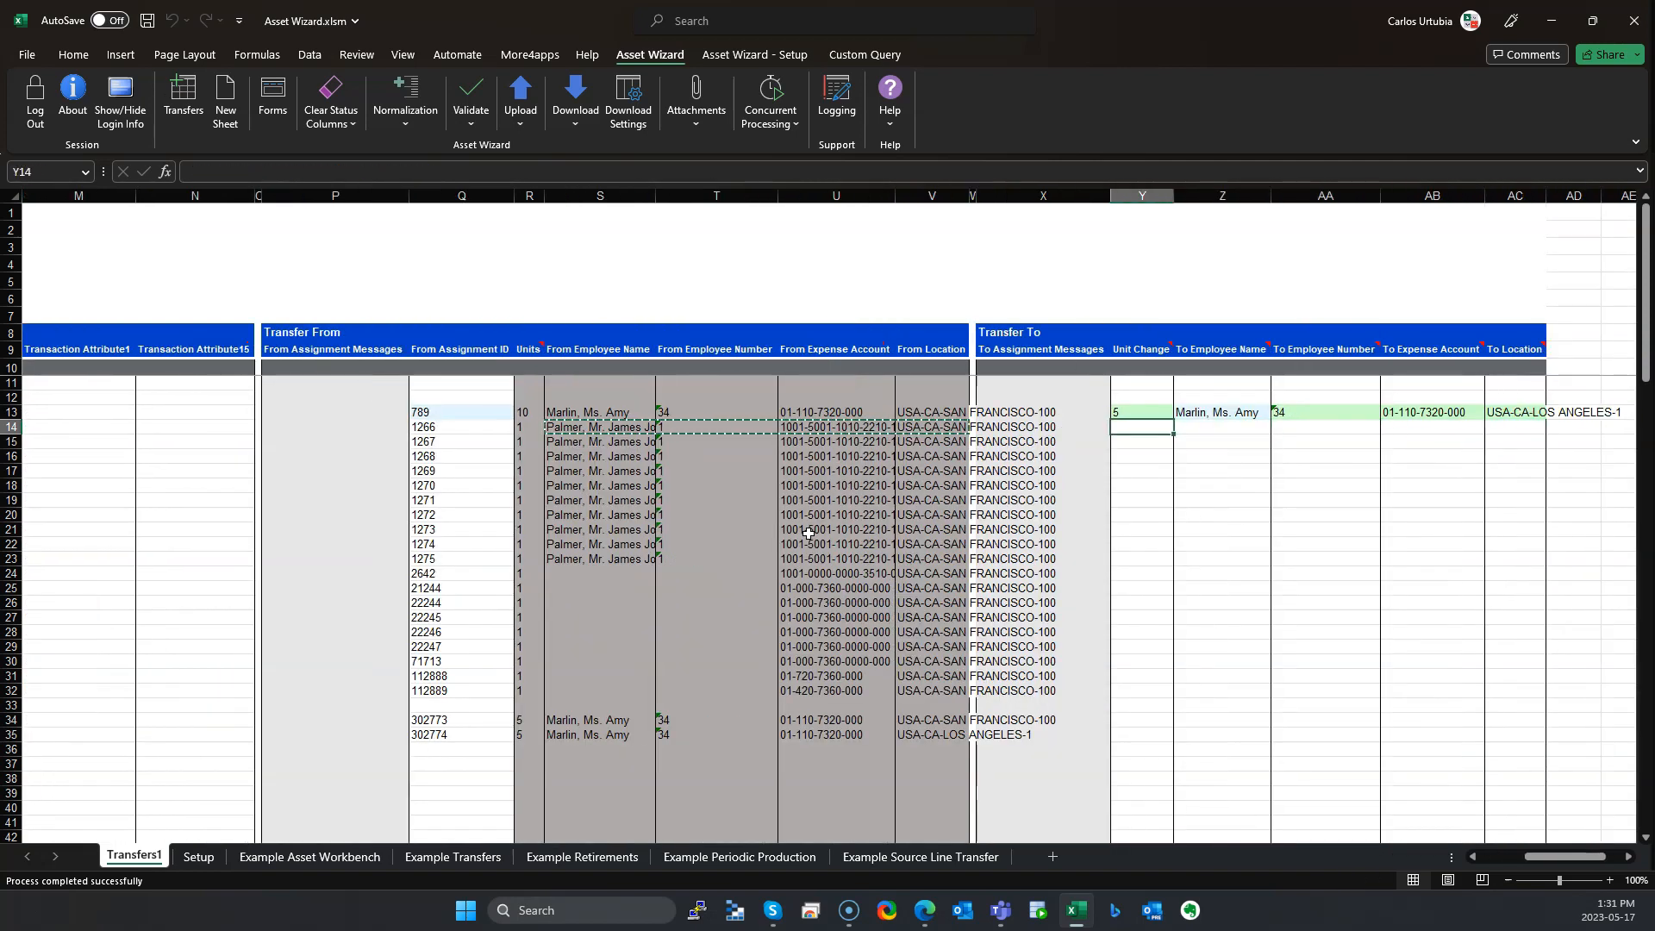
key(Right)
key(ctrl+v)
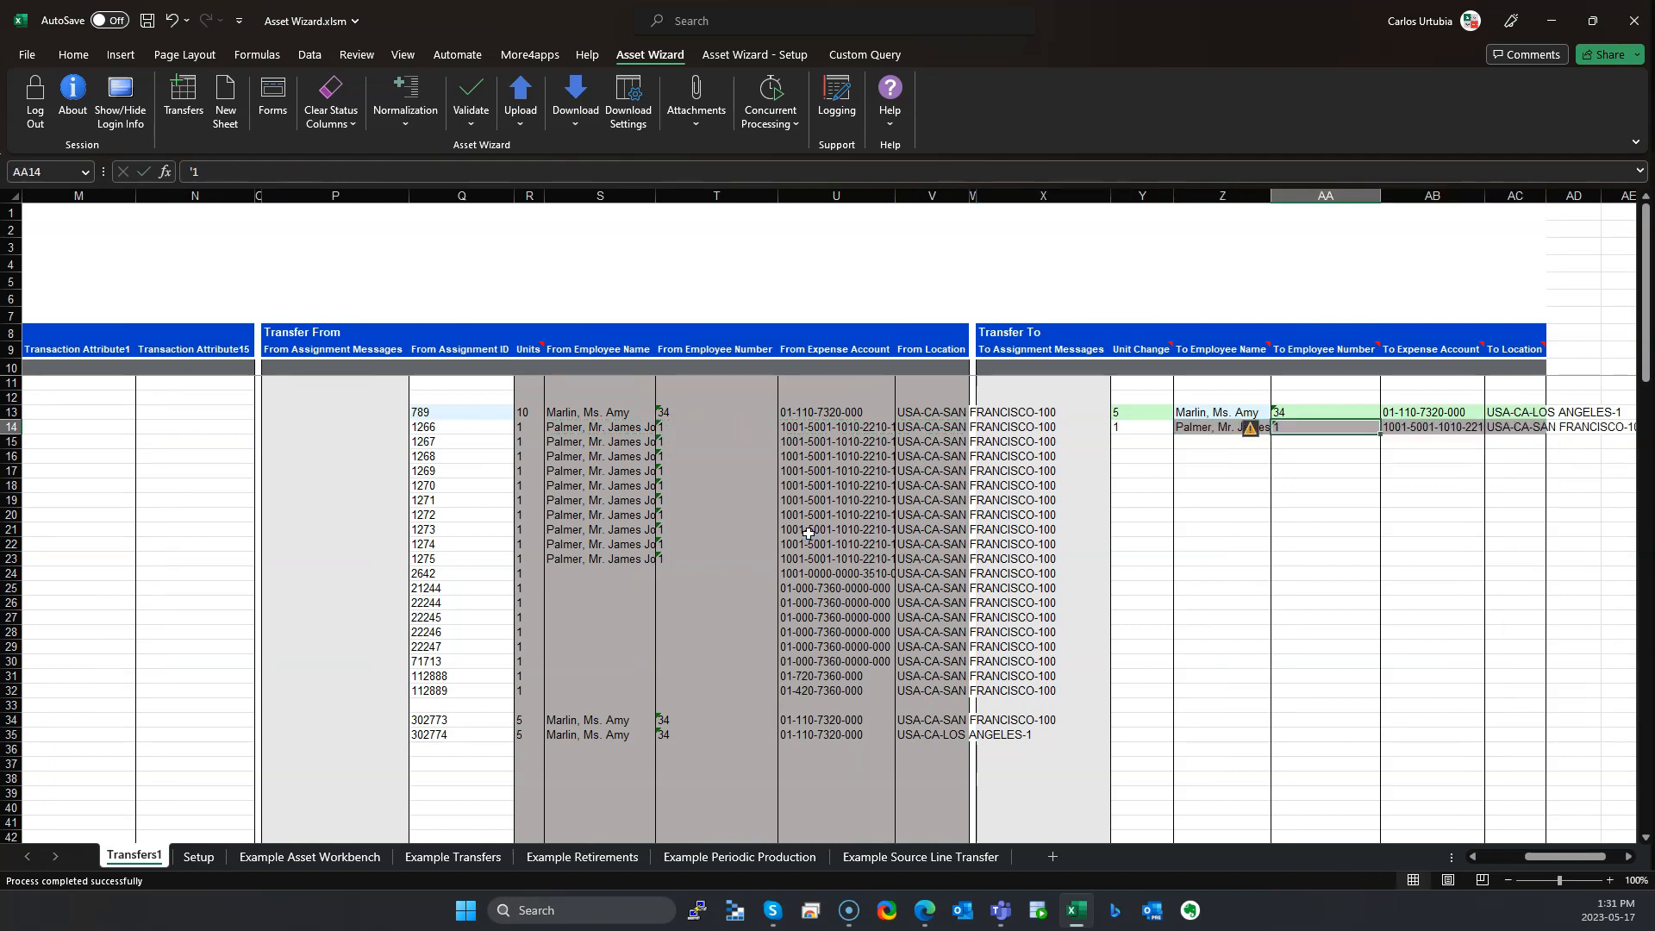
Step: Fill row 14's To Location with USA-CA-LOS ANGELES-1 from the row above
key(Right)
key(Right)
key(Up)
key(Down)
key(ctrl+d)
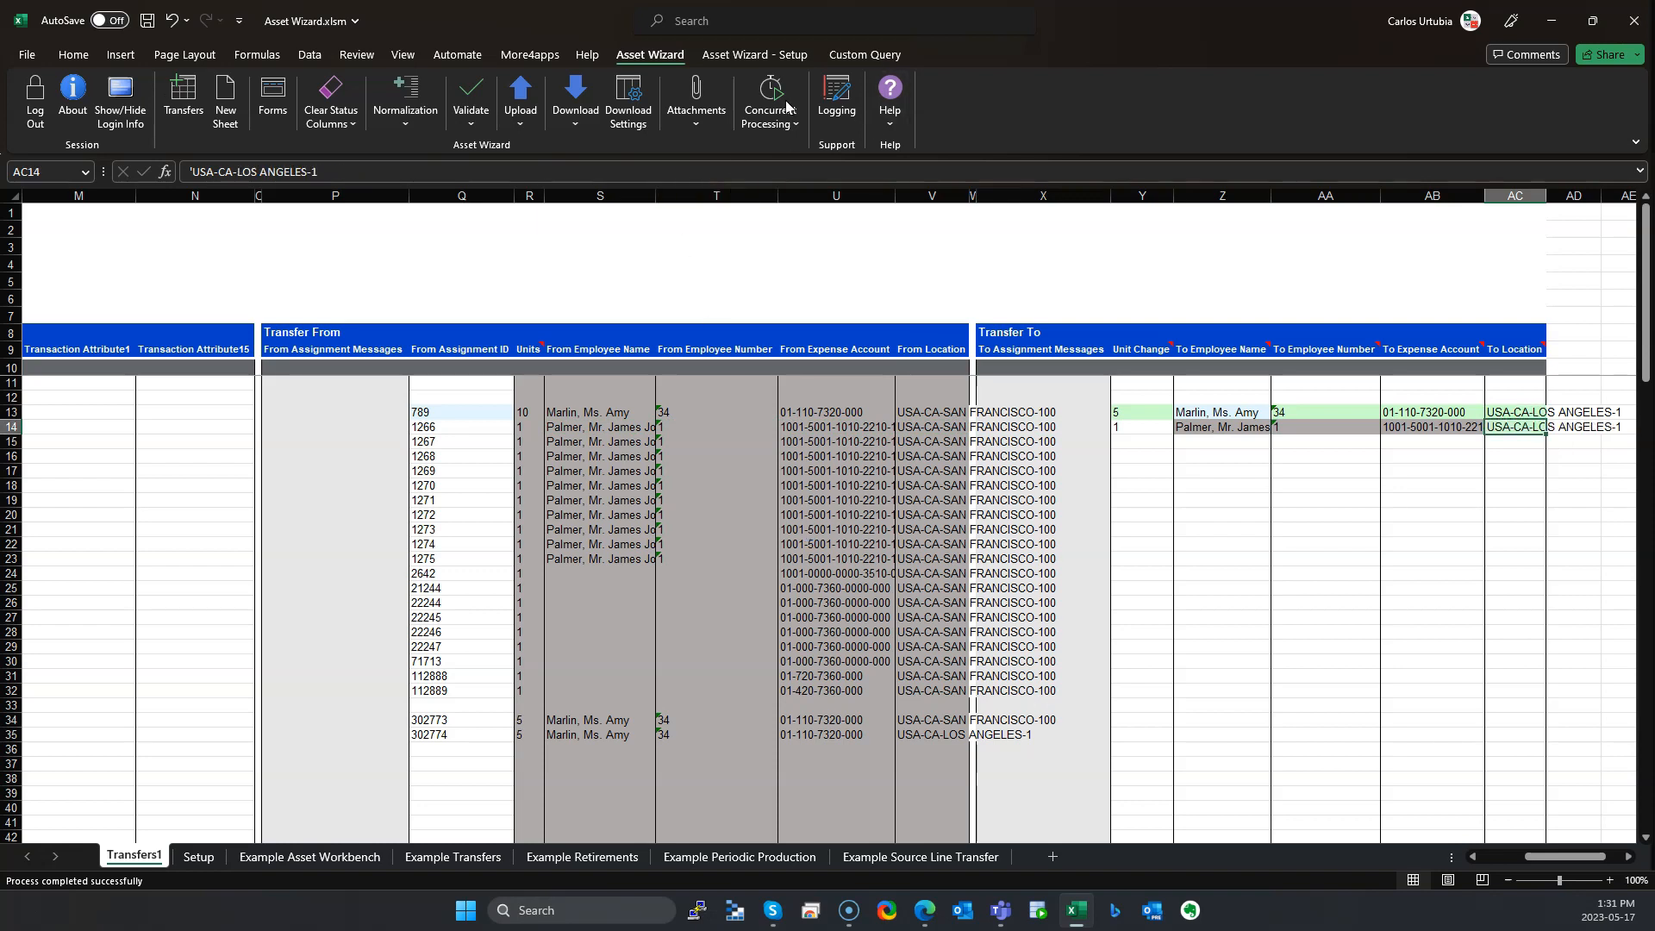
Step: Upload transfer row 14 and close the processing window
click(521, 110)
click(541, 154)
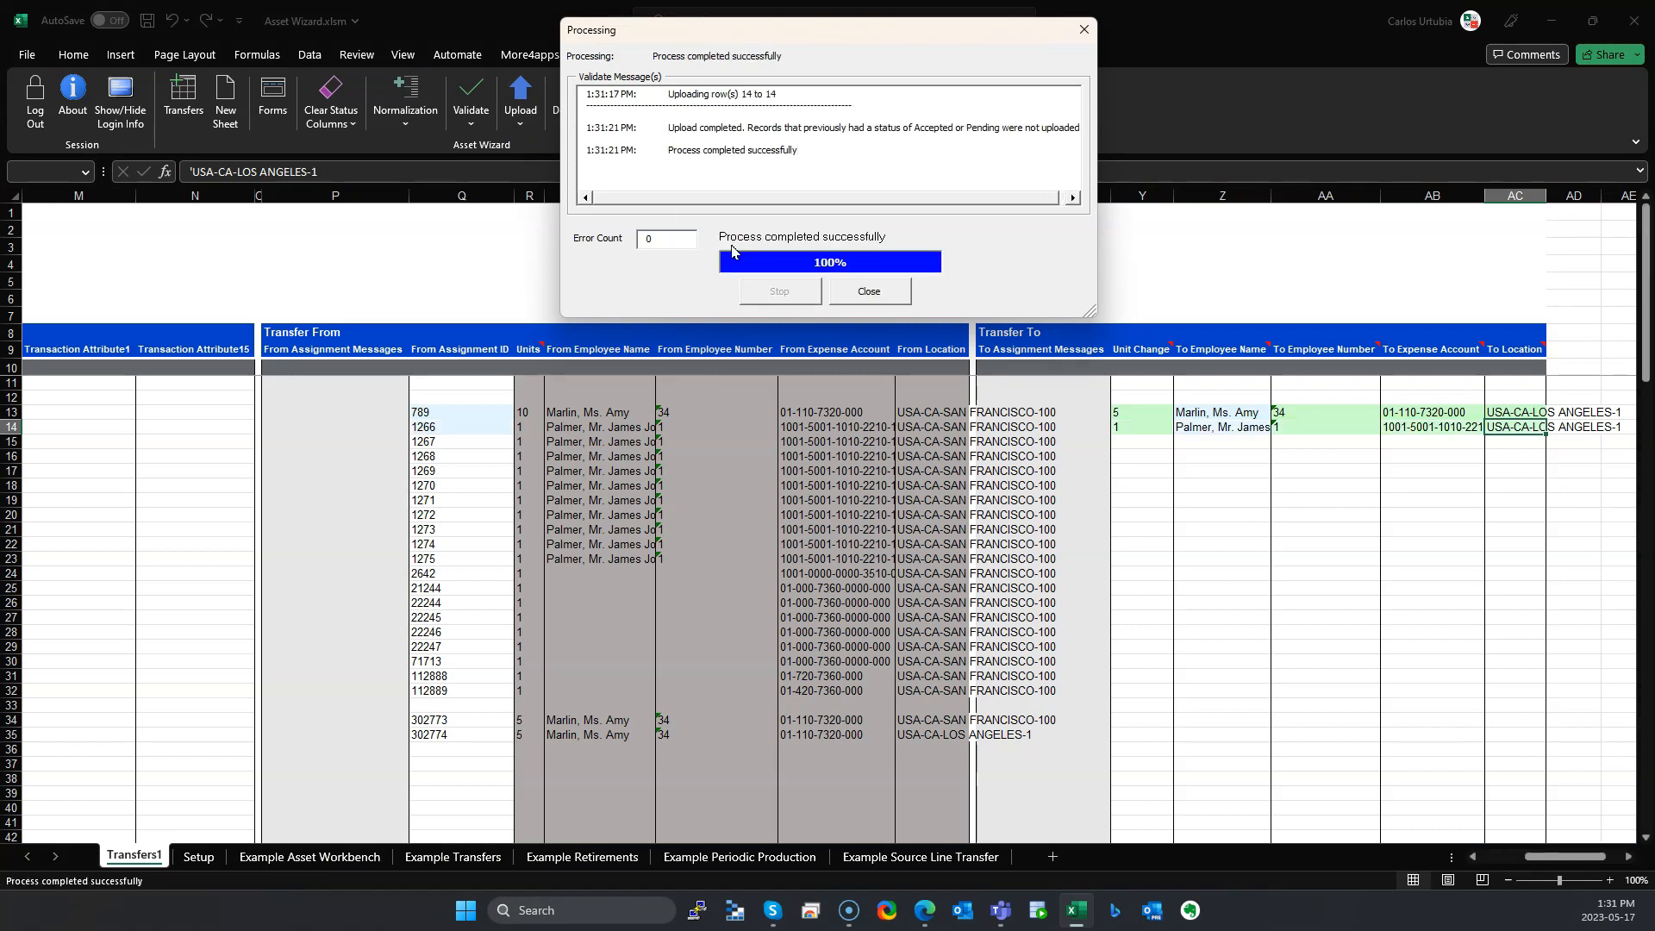
click(896, 290)
click(1123, 520)
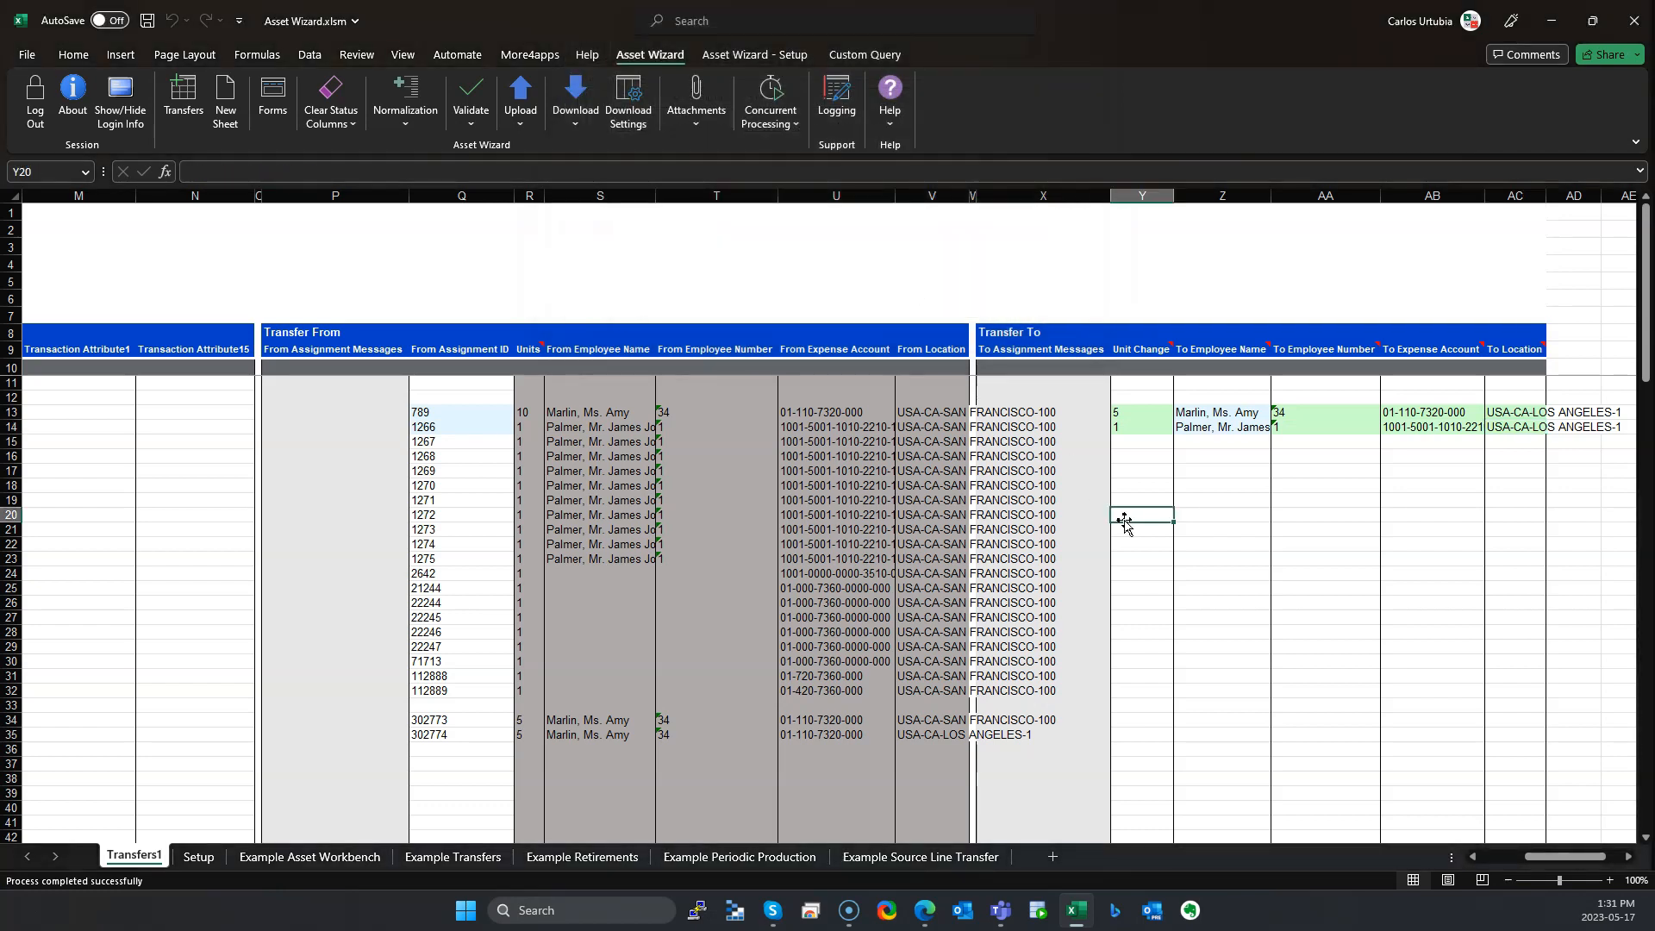
Step: Copy asset number 101040 from row 14 into the Asset Number cell of row 36
key(Down)
key(Down)
key(Down)
key(Down)
key(Left)
key(Left)
key(Left)
key(Left)
key(Left)
key(Left)
key(Left)
key(Left)
key(Left)
key(Left)
key(Left)
key(Left)
key(Left)
key(Left)
key(Left)
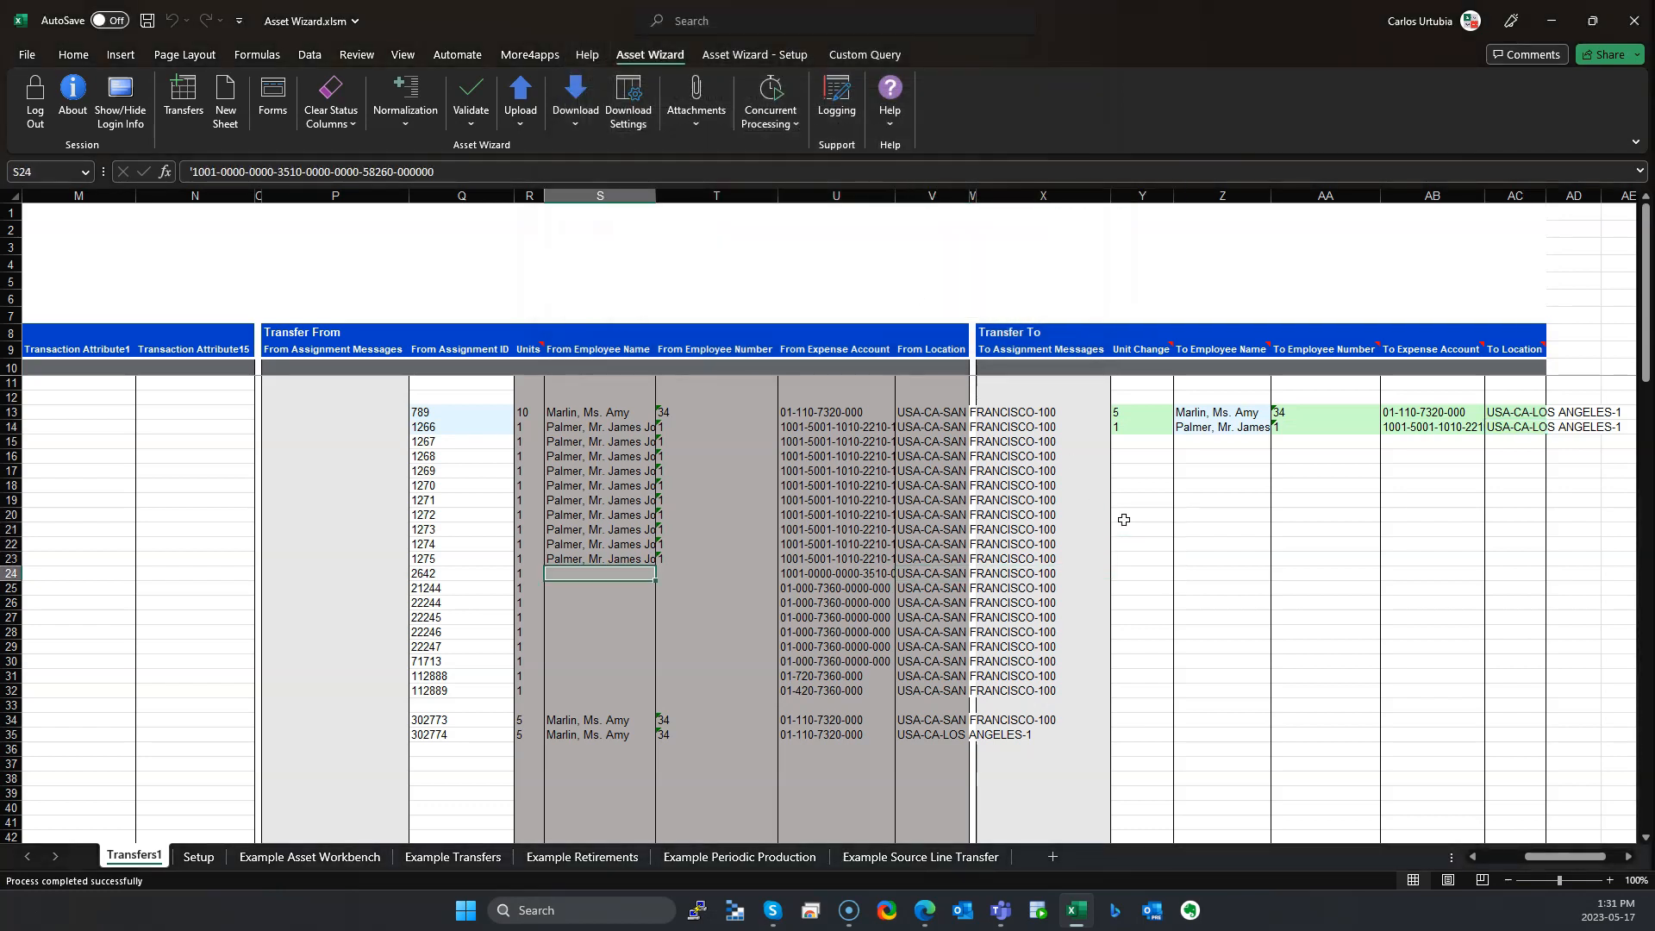
key(Left)
key(Left)
key(Left)
key(Left)
key(Left)
key(Left)
key(Left)
key(Left)
key(Up)
key(Up)
key(Up)
key(Up)
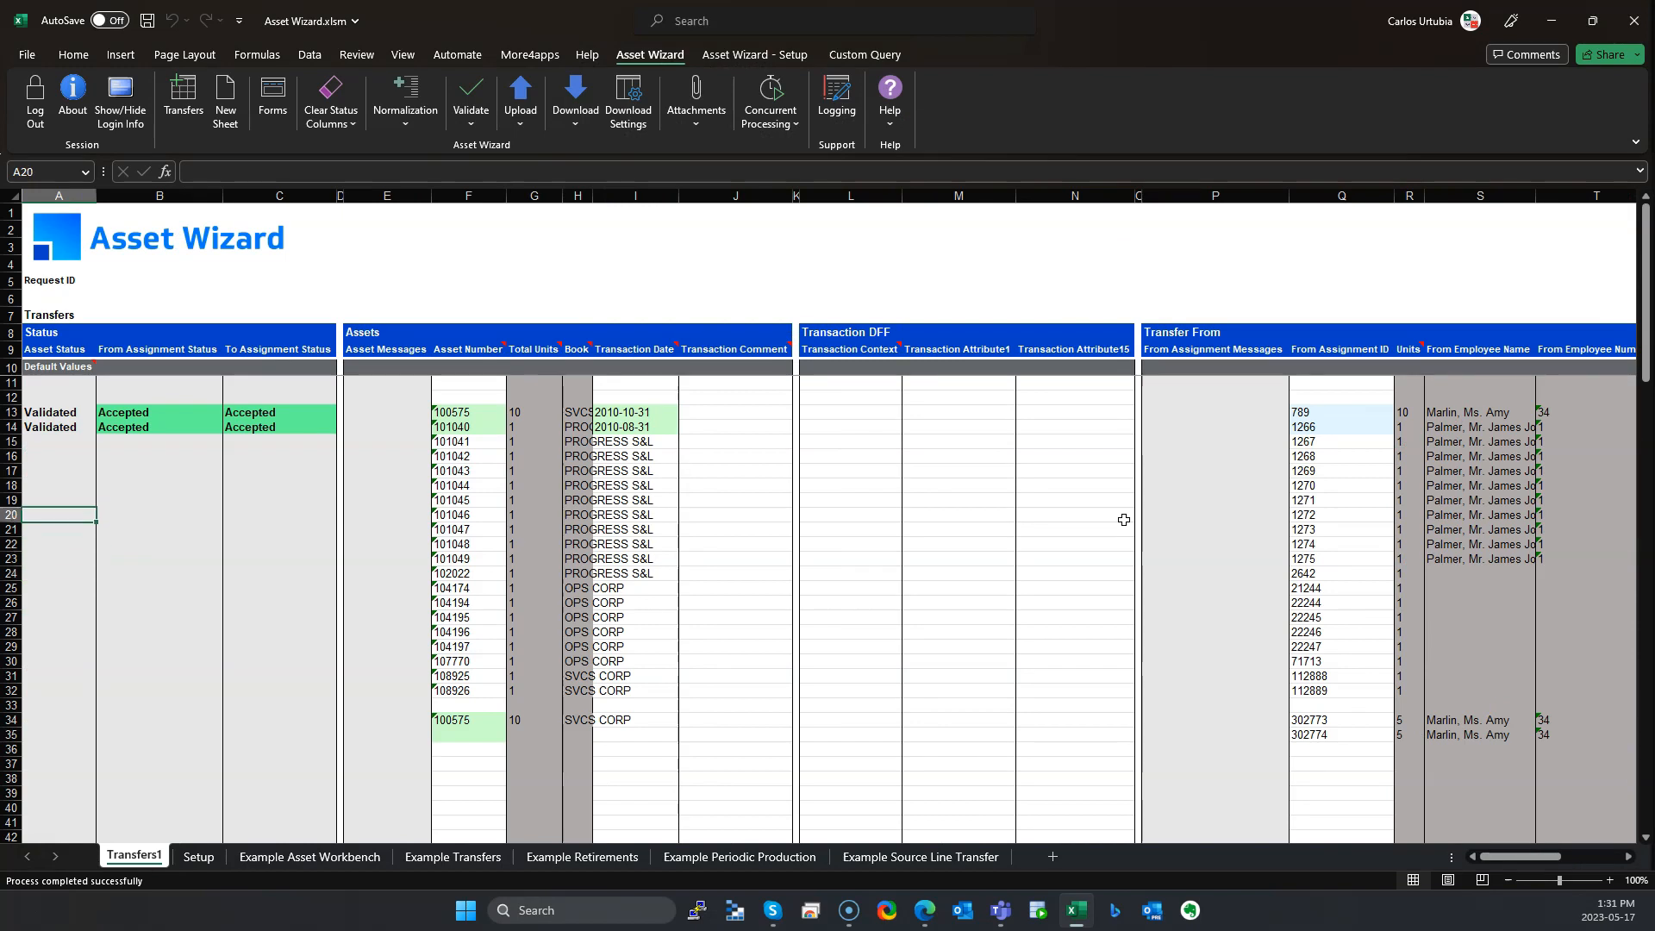
key(Right)
key(Right)
key(Right)
key(Right)
key(Right)
key(Up)
key(Up)
key(Up)
key(Up)
key(Up)
key(ctrl+c)
key(Down)
key(Down)
key(Down)
key(Down)
key(Down)
key(Down)
key(Down)
key(Down)
key(Down)
key(Down)
key(Down)
key(Down)
key(Down)
key(Down)
key(Down)
key(Down)
key(Down)
key(Down)
key(Down)
key(Down)
key(Down)
key(Down)
key(Down)
key(Down)
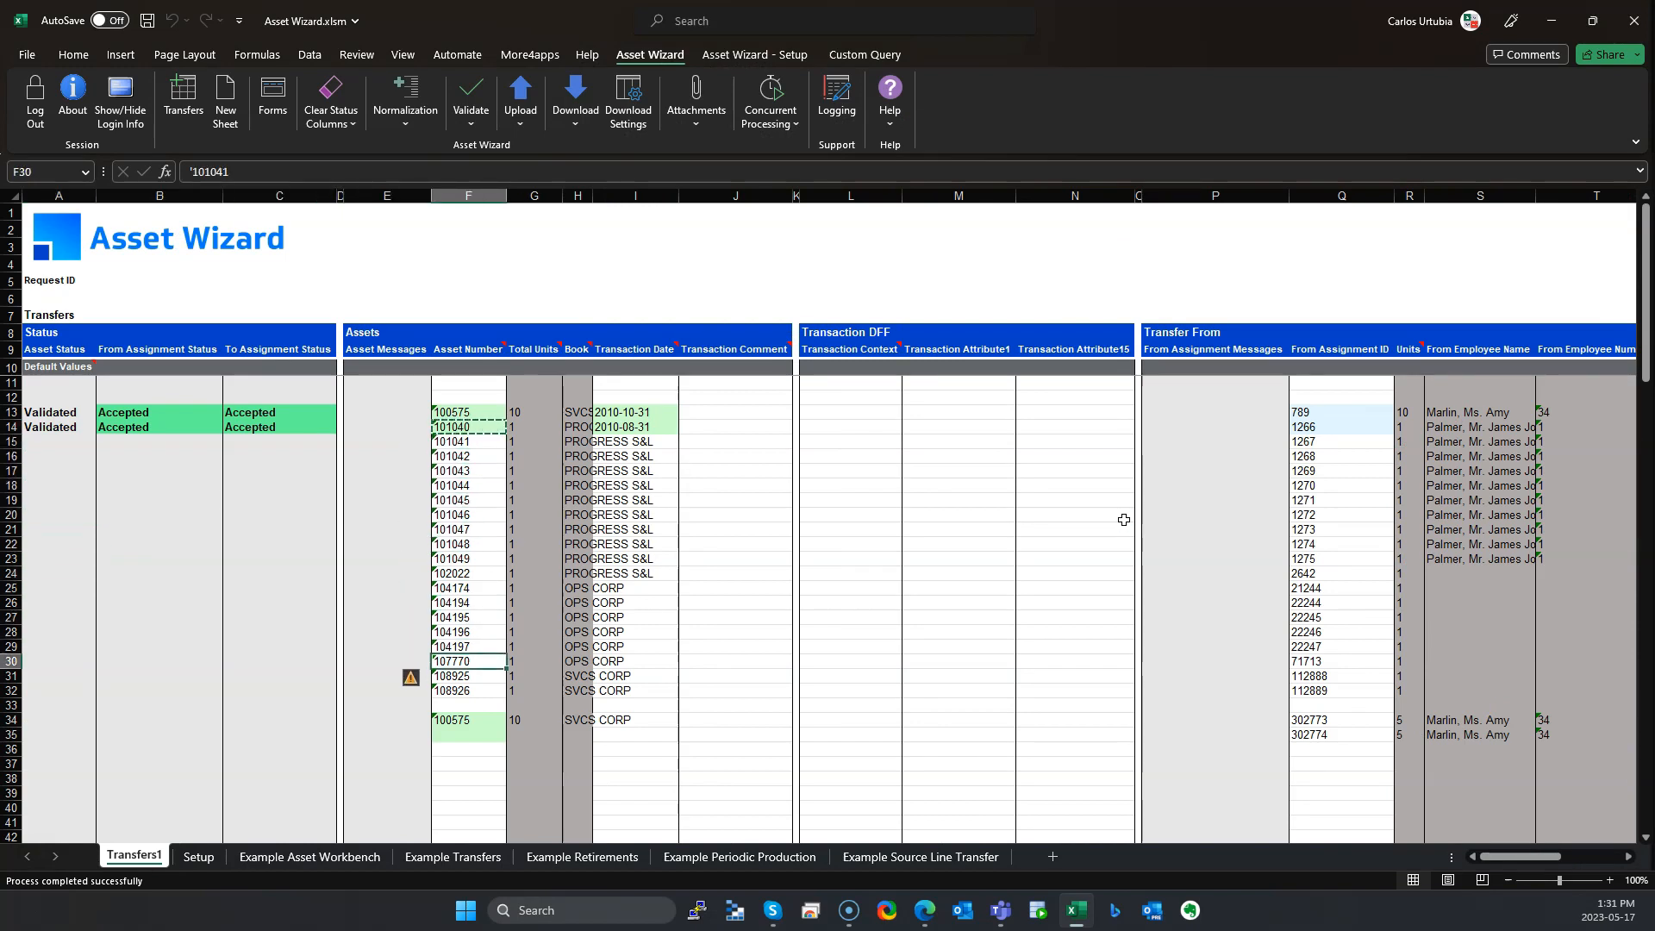
key(Up)
key(Up)
key(Return)
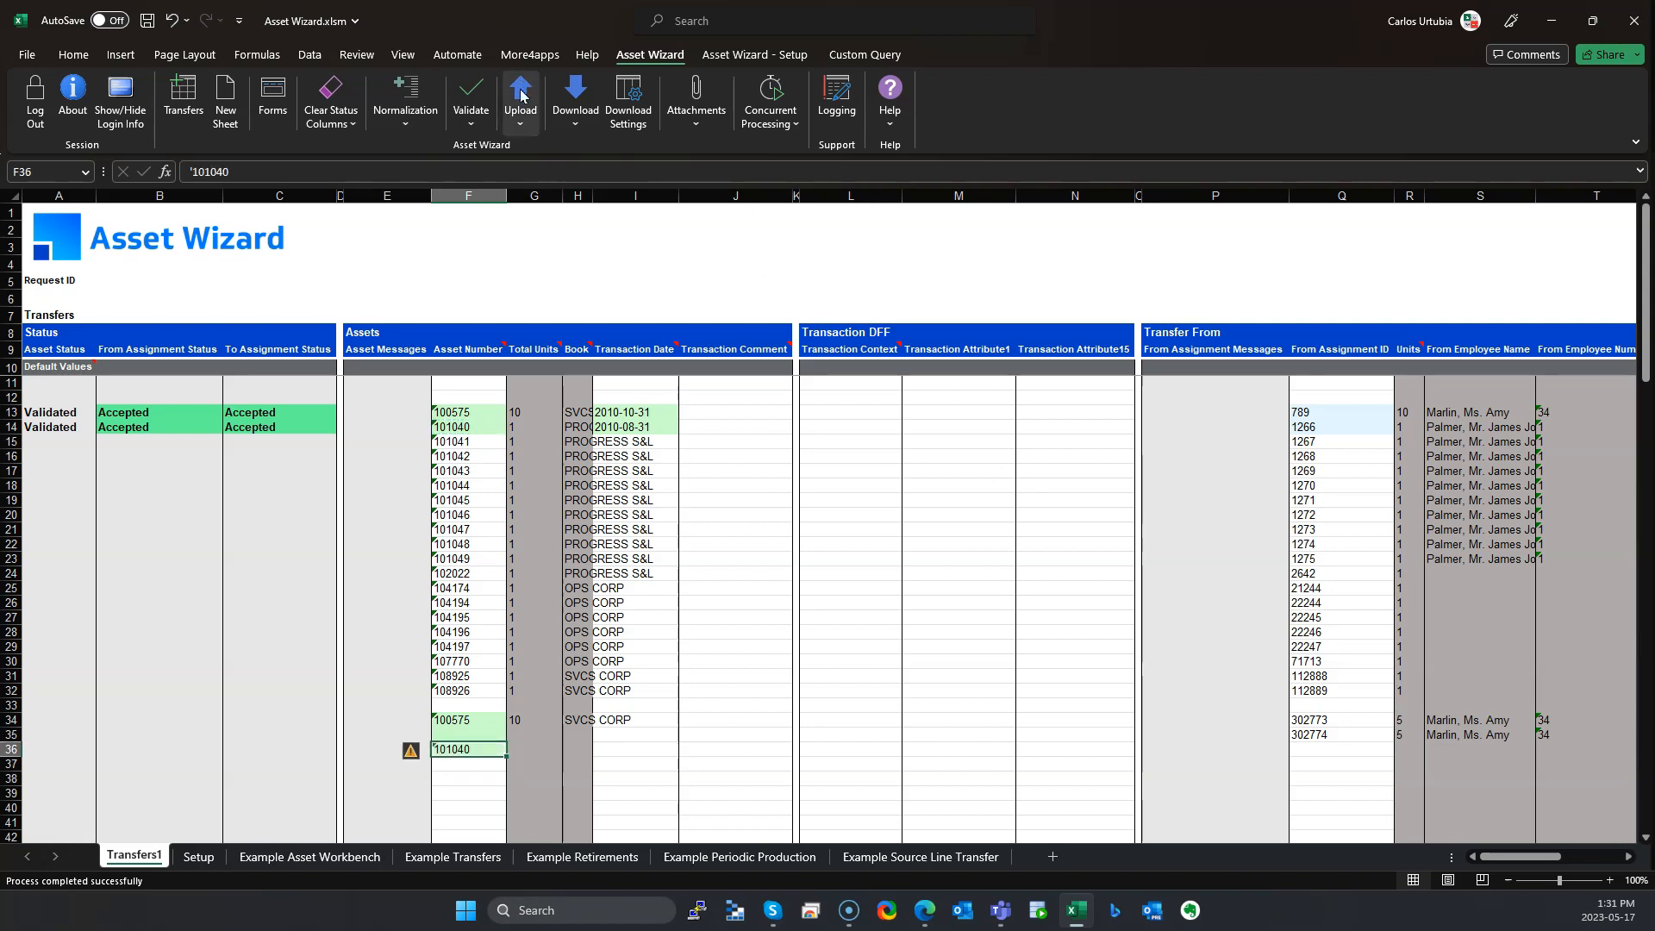
Step: Download the asset and assignment data for row 36 via the sheet and close the processing window
click(576, 103)
click(599, 173)
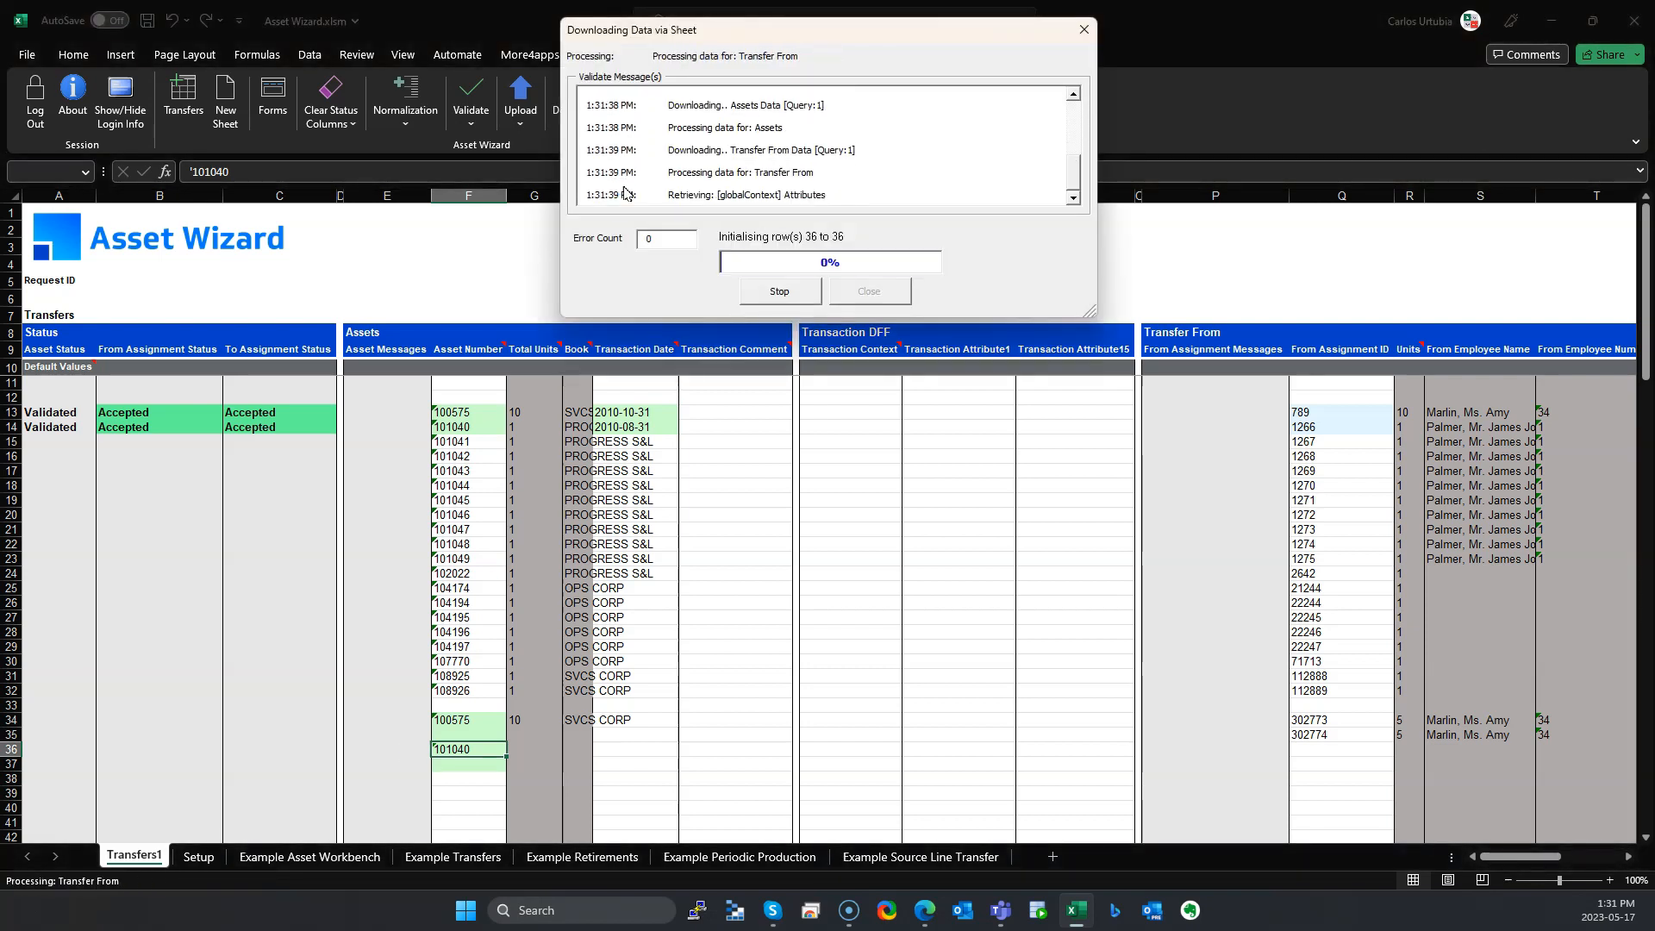
click(823, 518)
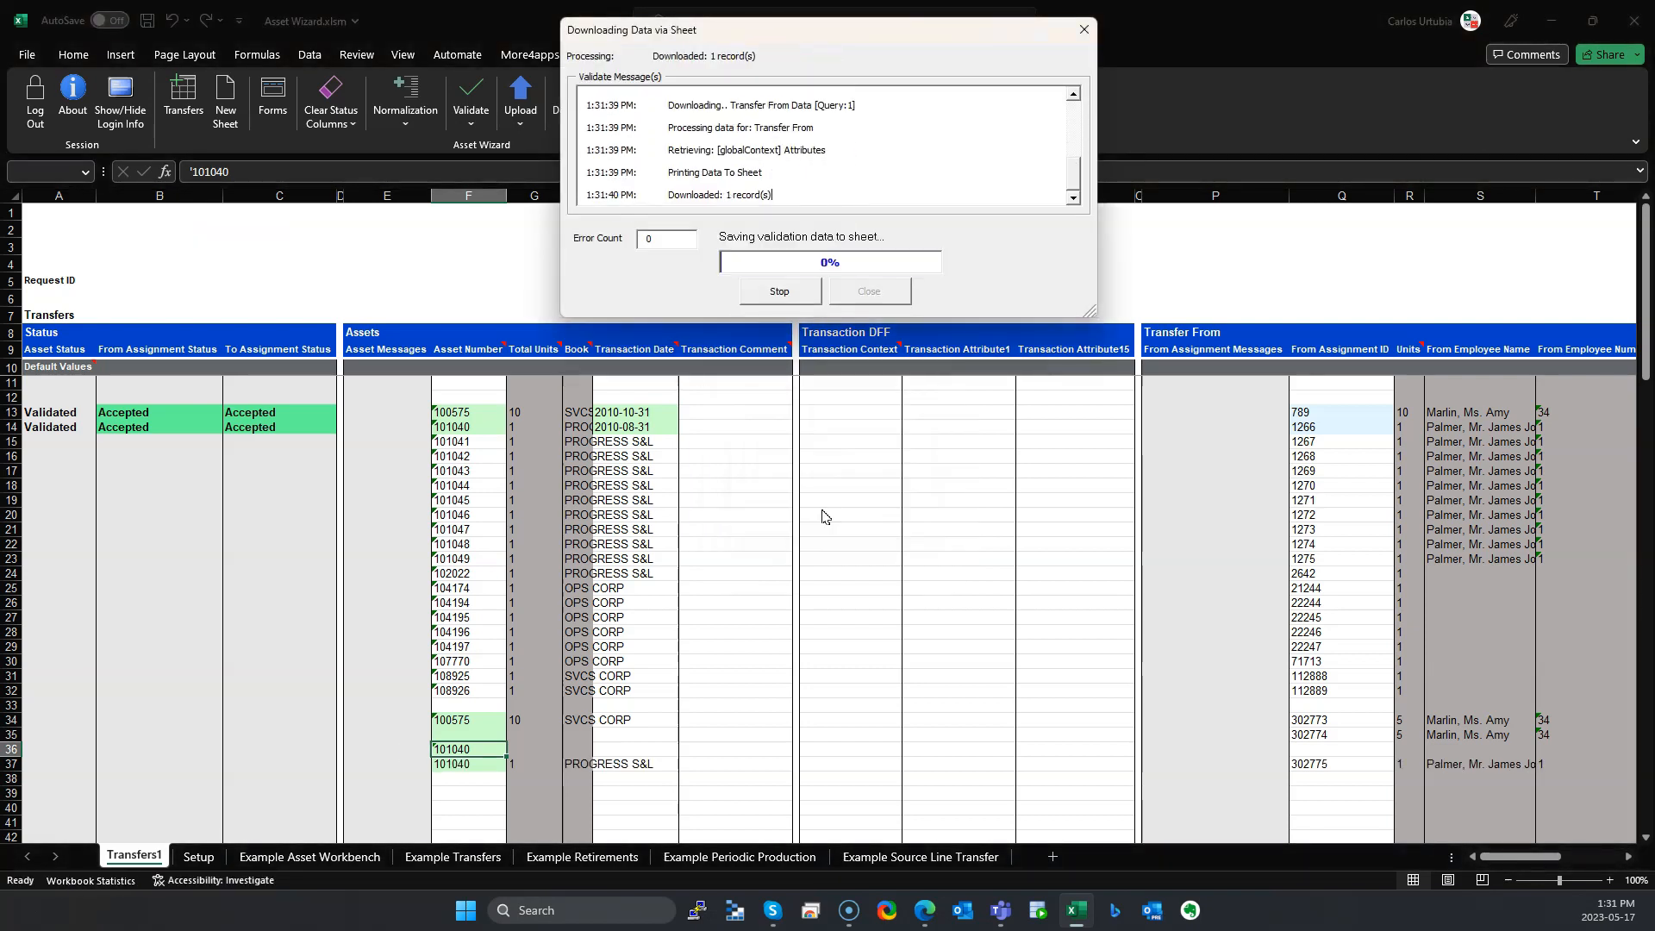
Step: Check row 36's downloaded Transfer From details, especially From Location, and return to the start of the row
key(Right)
key(Right)
key(Right)
key(Right)
key(Right)
key(Right)
key(Right)
key(Right)
key(Right)
key(Right)
key(Right)
key(Right)
key(Right)
key(Right)
key(Right)
key(Right)
key(Right)
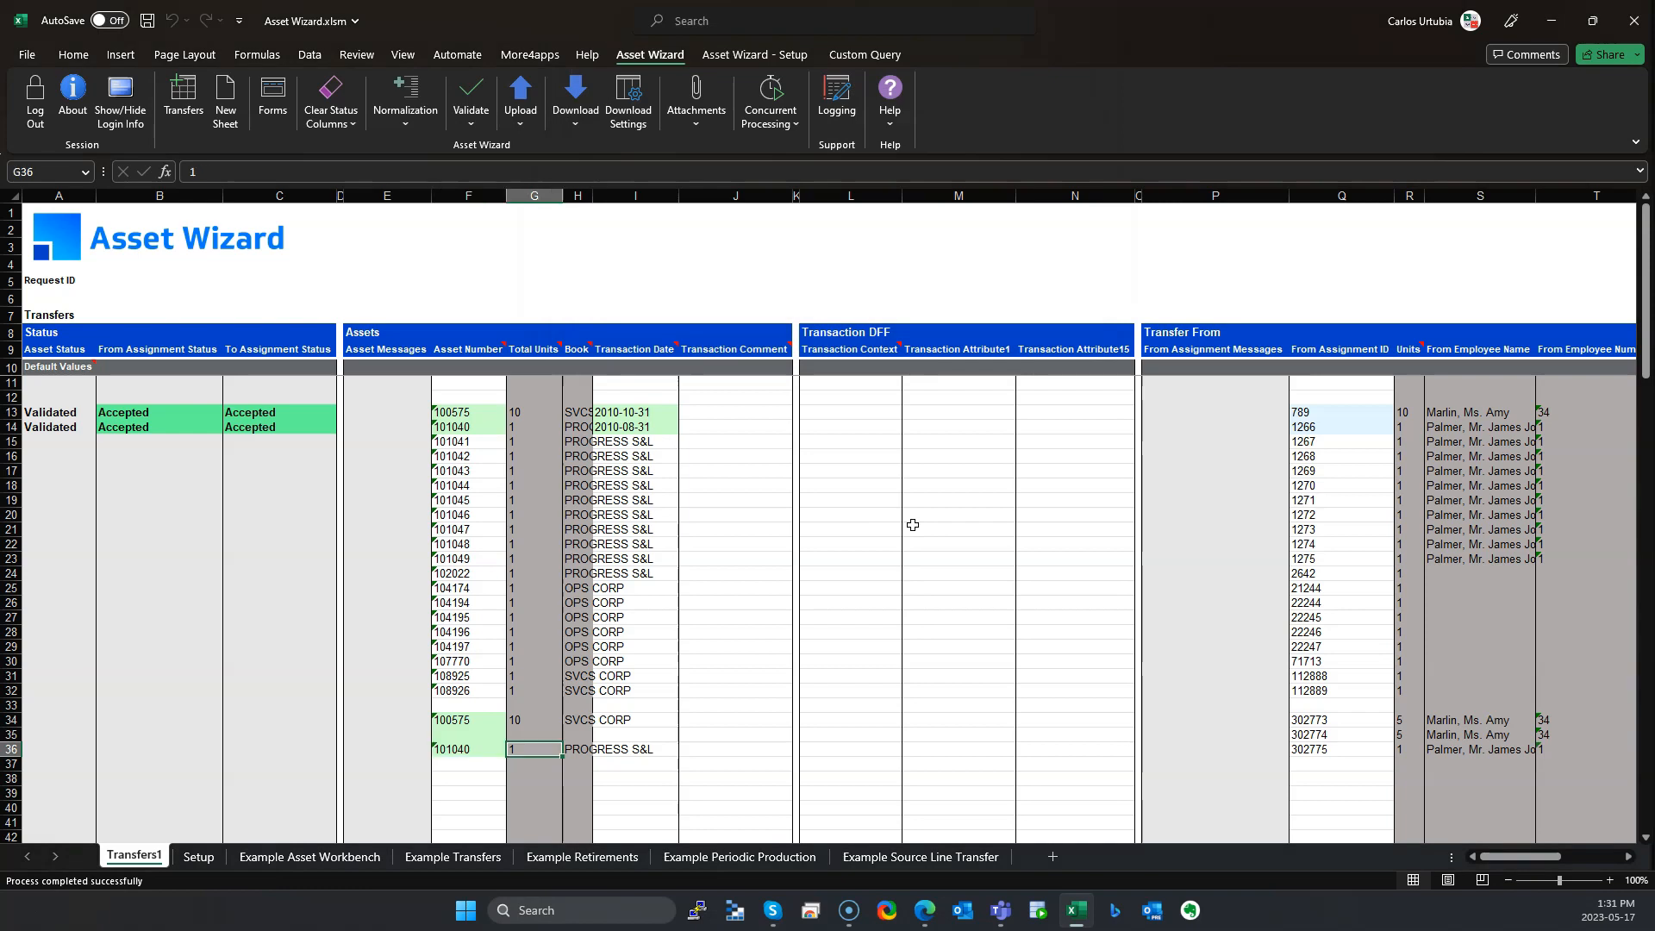
key(Right)
key(Right)
key(Right)
key(Right)
key(Right)
key(Right)
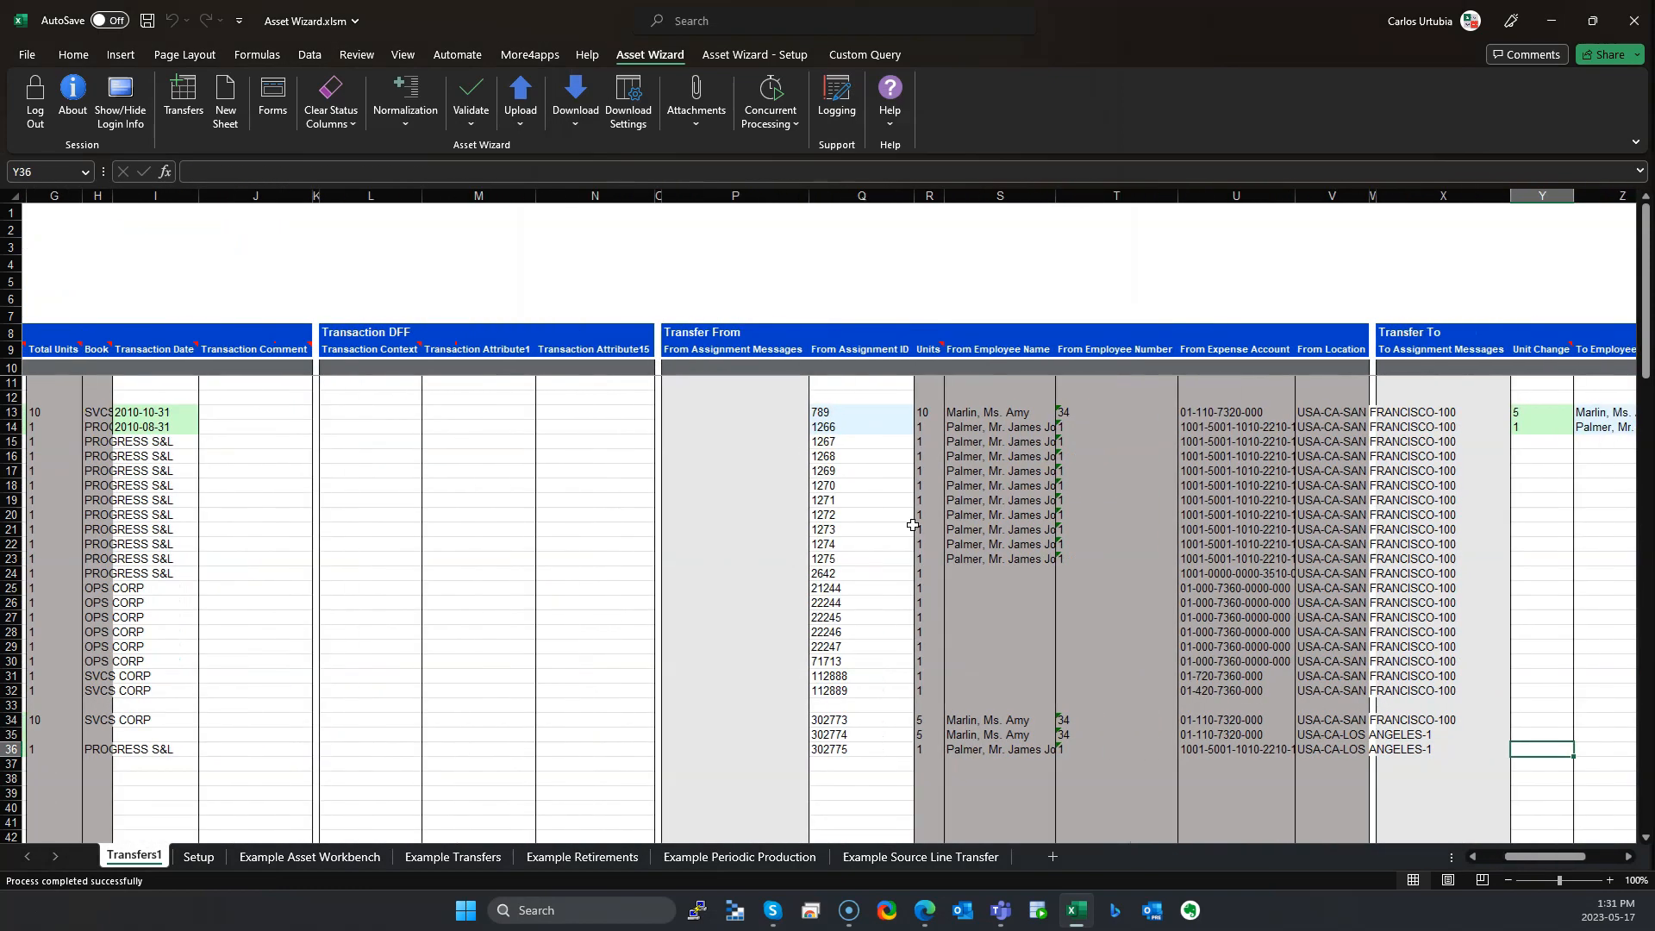
key(Left)
key(Left)
key(Left)
key(Left)
key(Left)
key(Left)
key(Left)
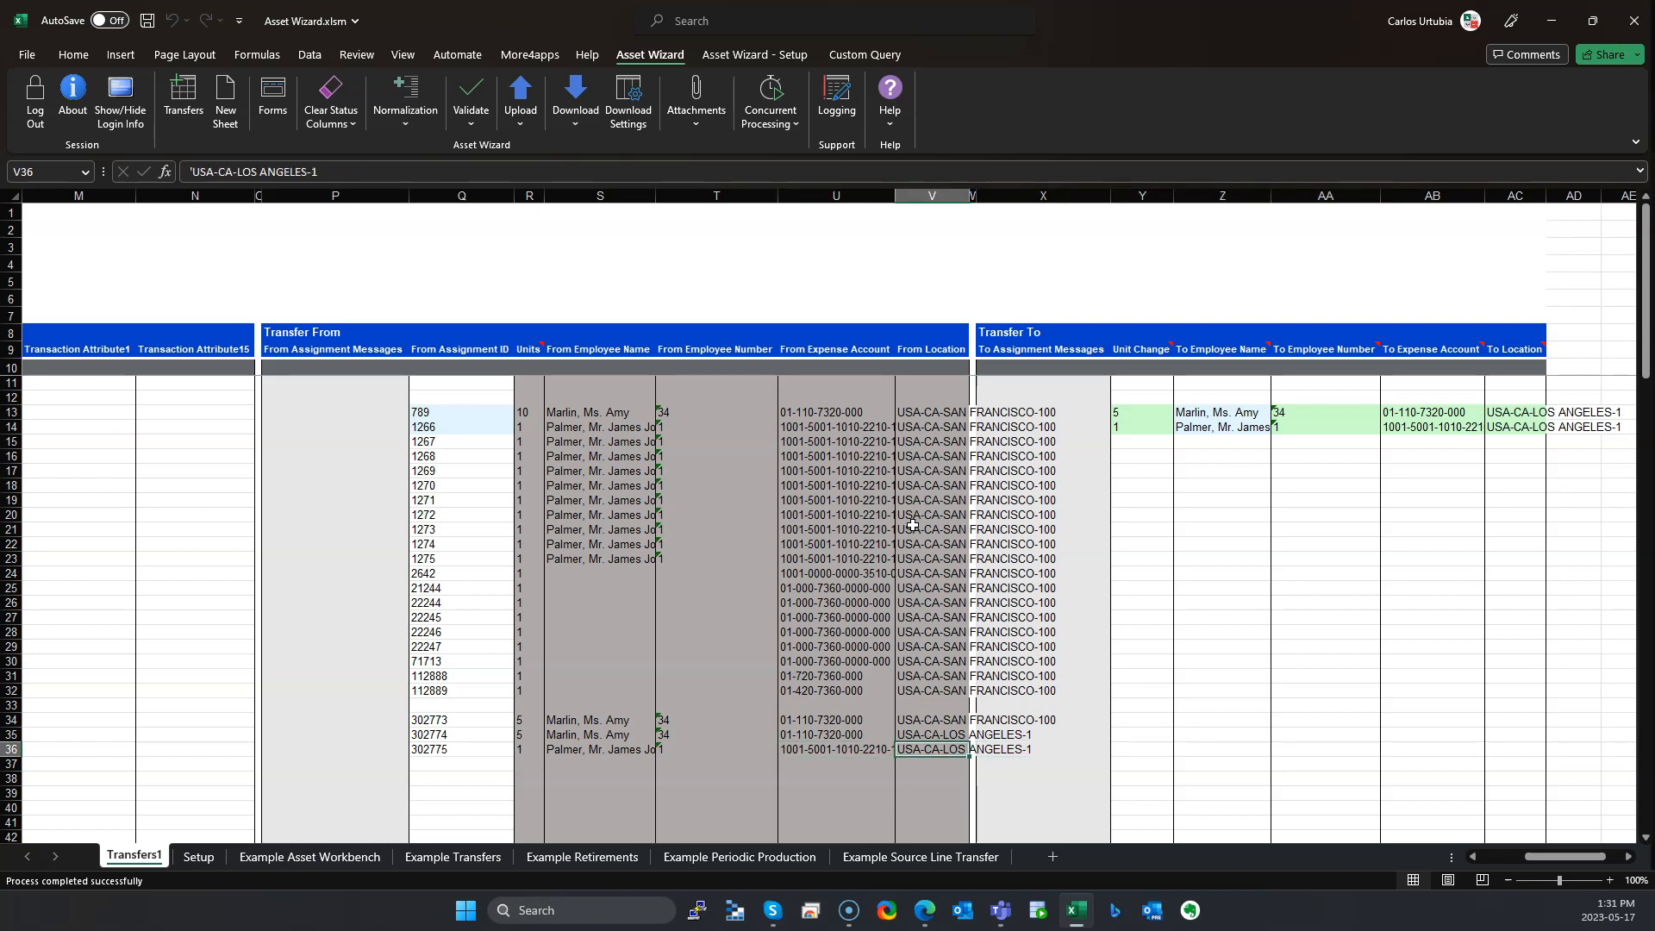
key(Left)
key(Left)
key(Left)
key(Left)
key(Left)
key(Left)
key(Left)
key(Left)
key(Left)
key(Left)
key(Left)
key(Left)
key(Left)
key(Left)
key(Left)
key(Left)
key(Left)
key(Left)
key(Left)
key(Left)
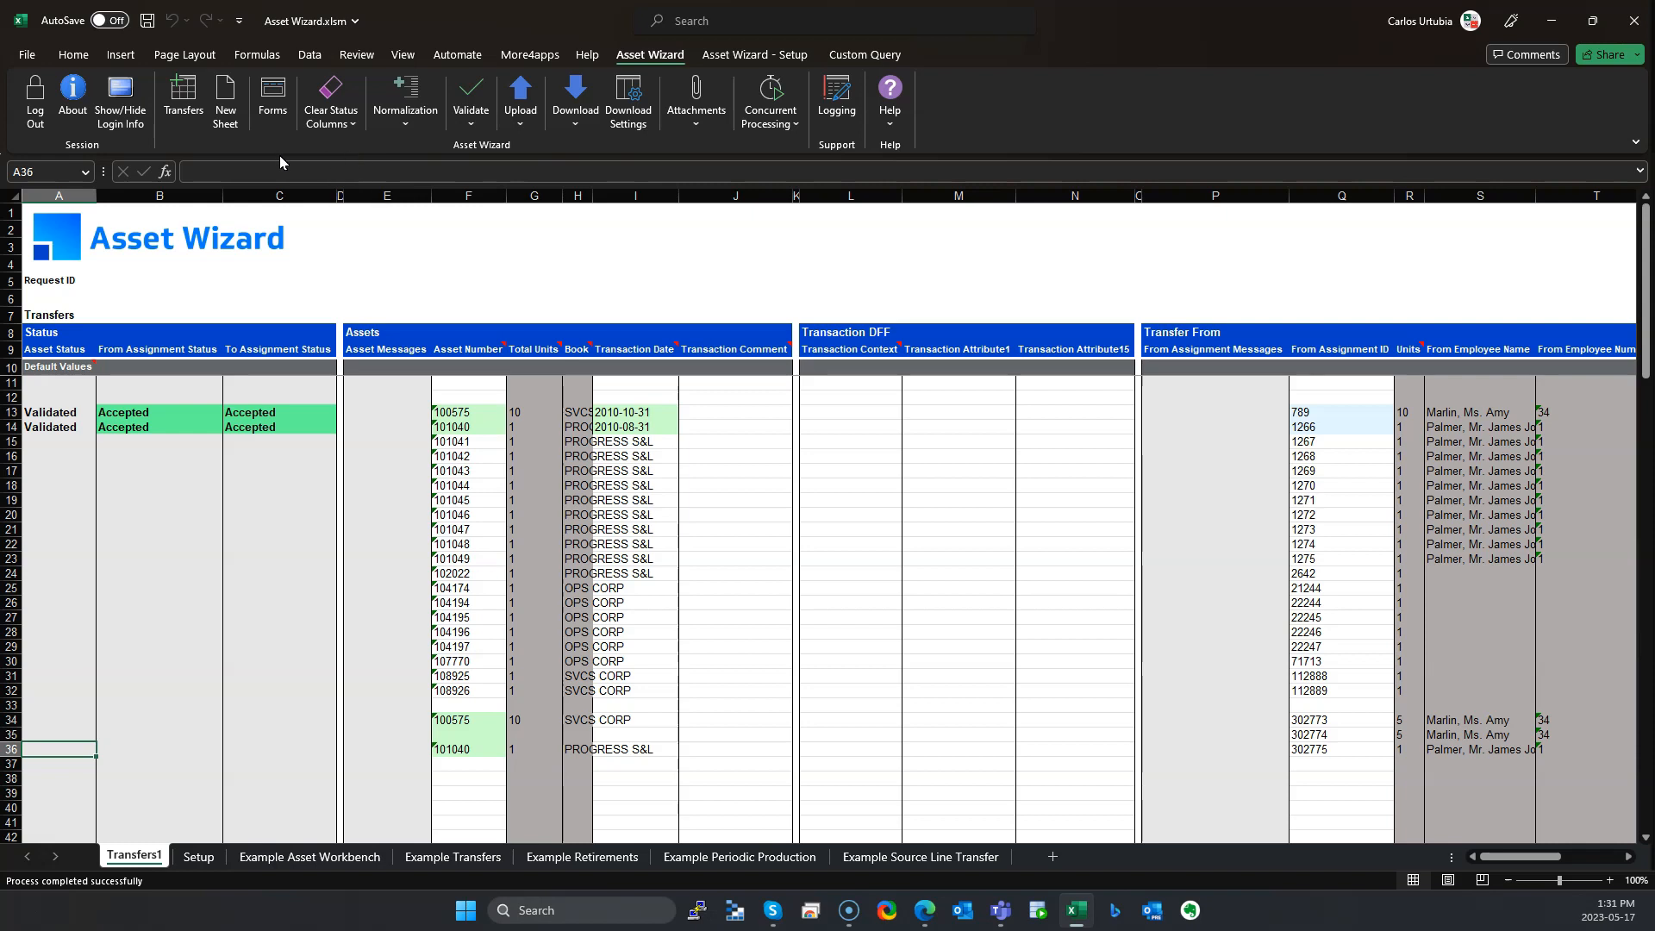
Step: Generate a new worksheet for the Reclassifications mode and dismiss the notice
click(193, 104)
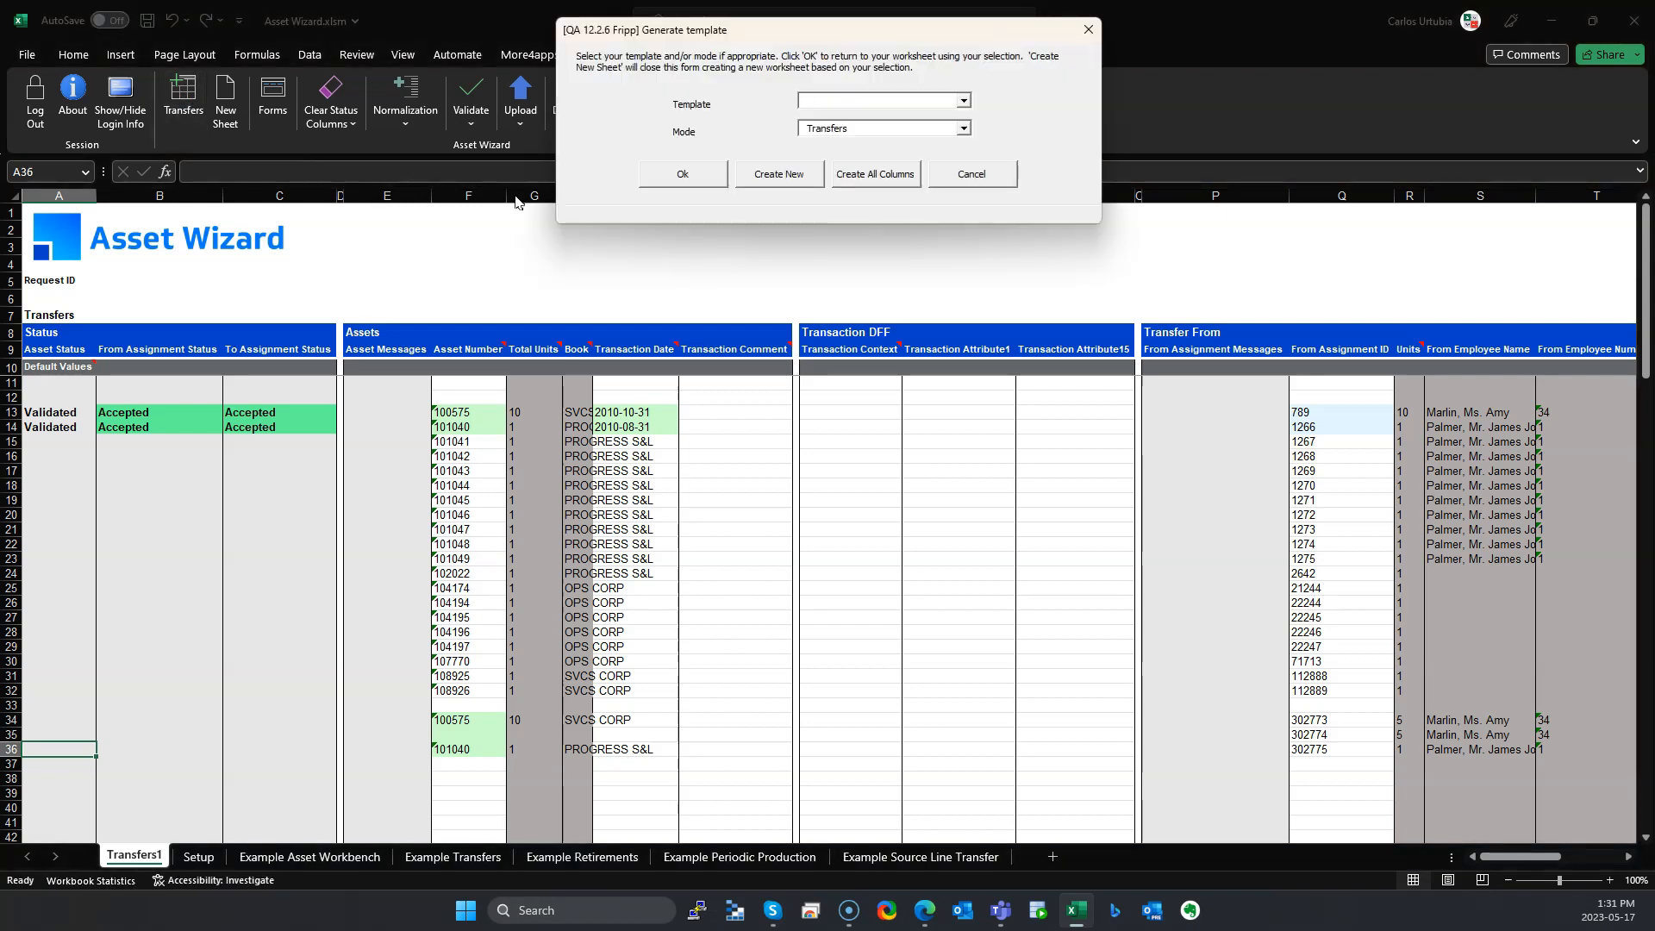
click(965, 129)
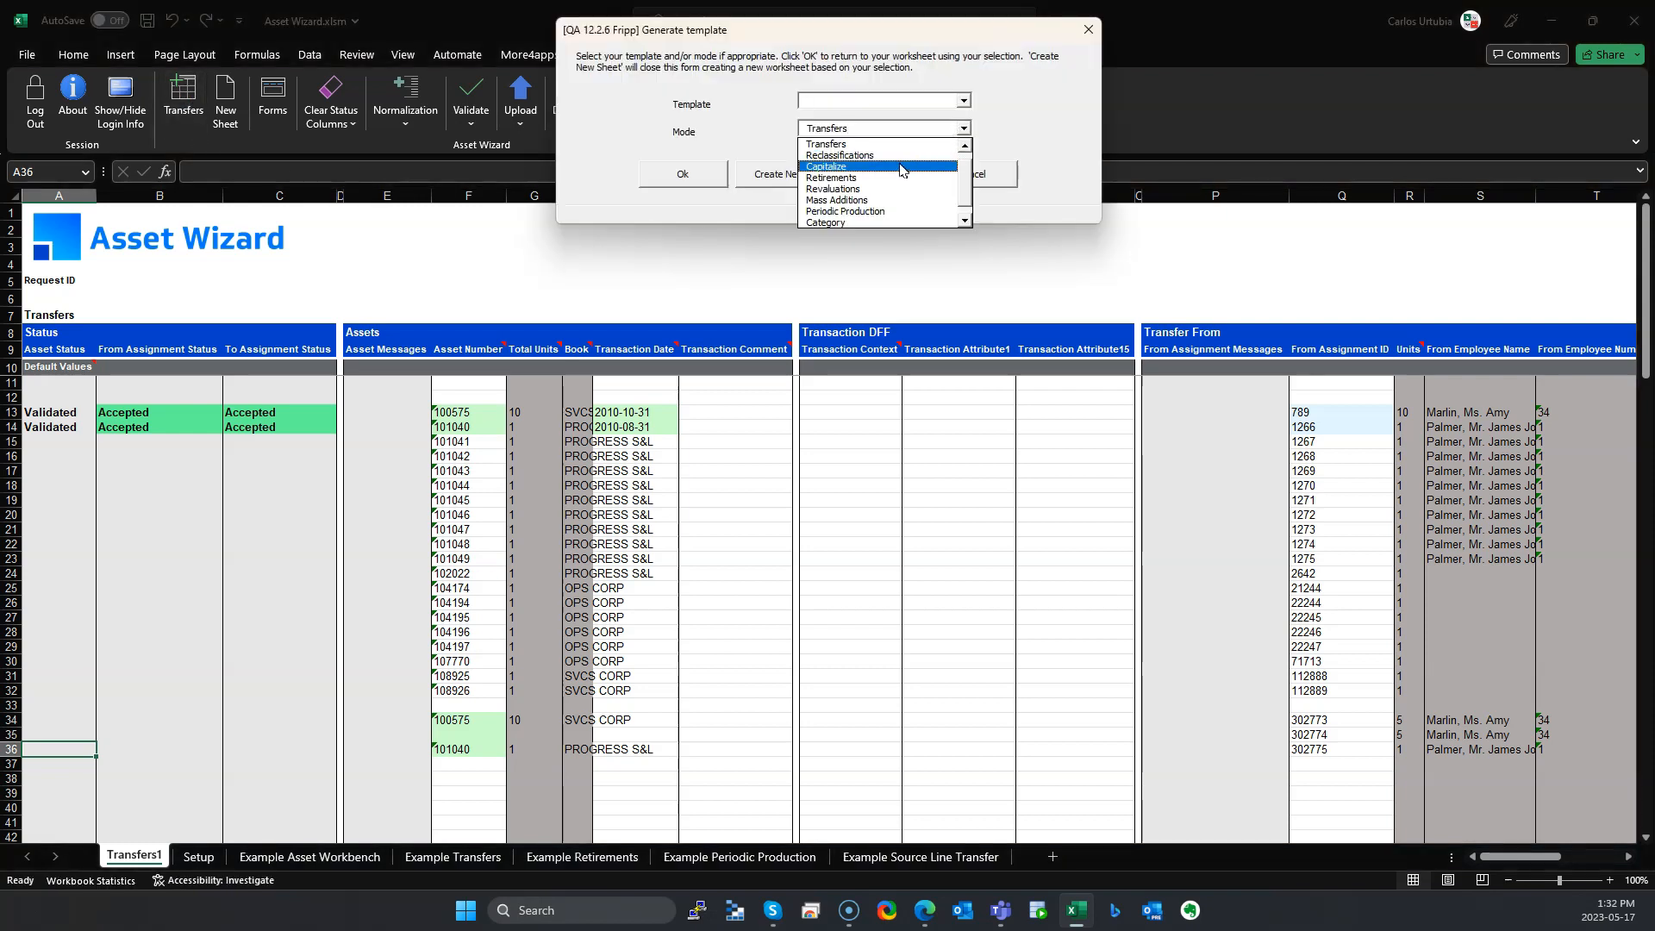
click(862, 171)
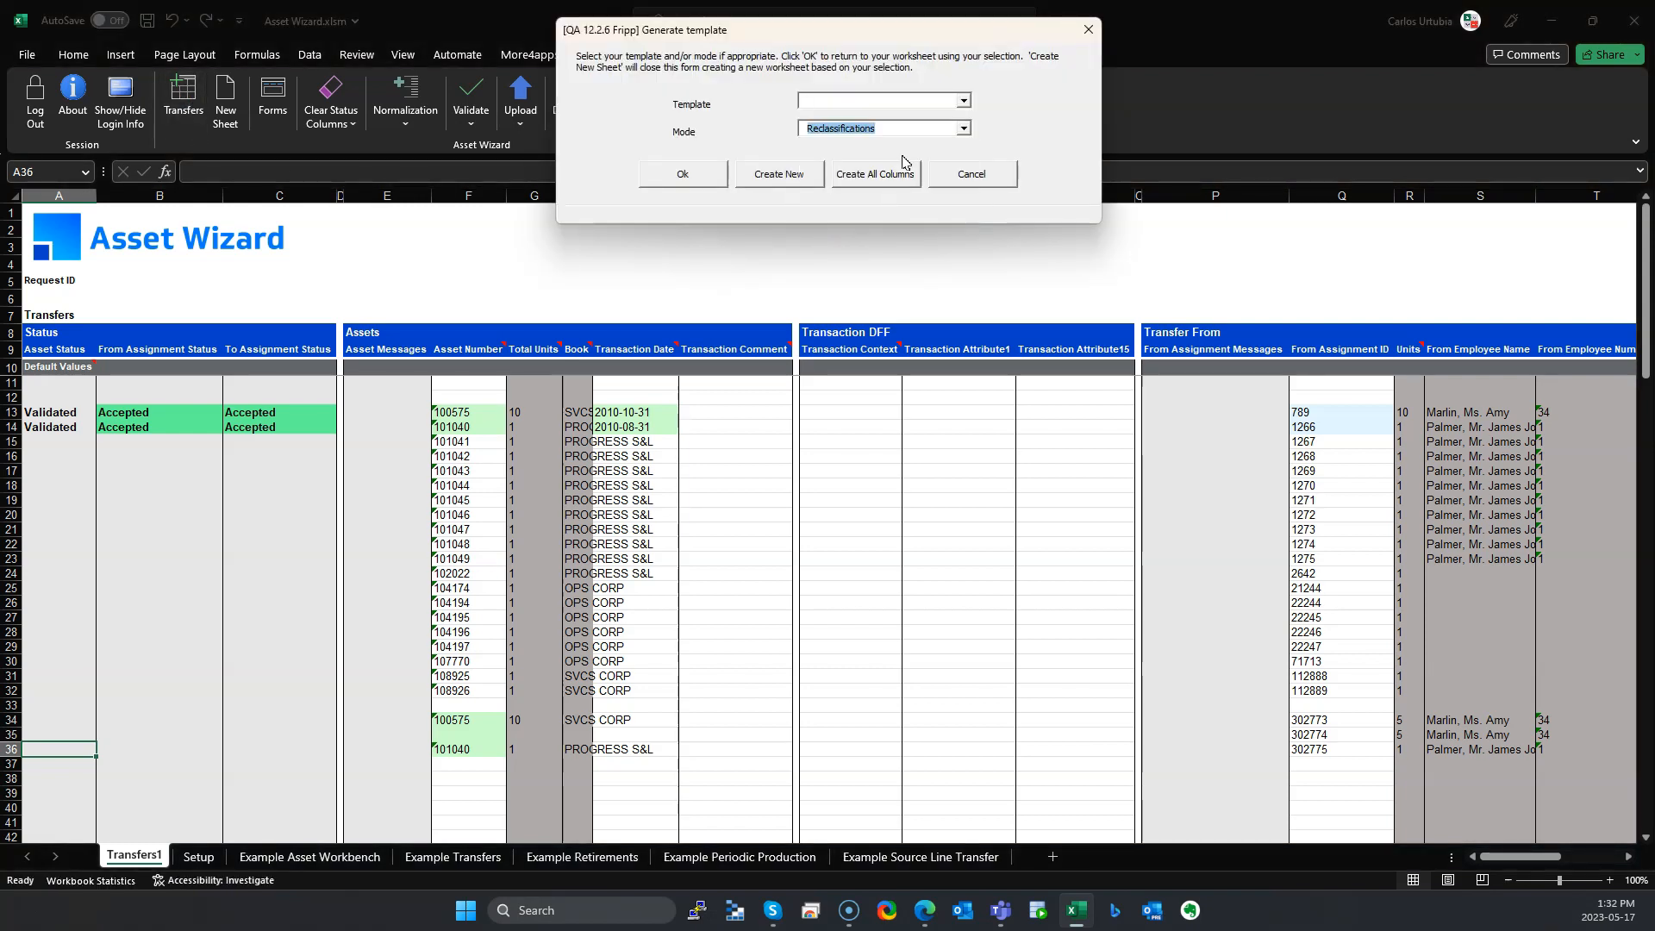
click(810, 170)
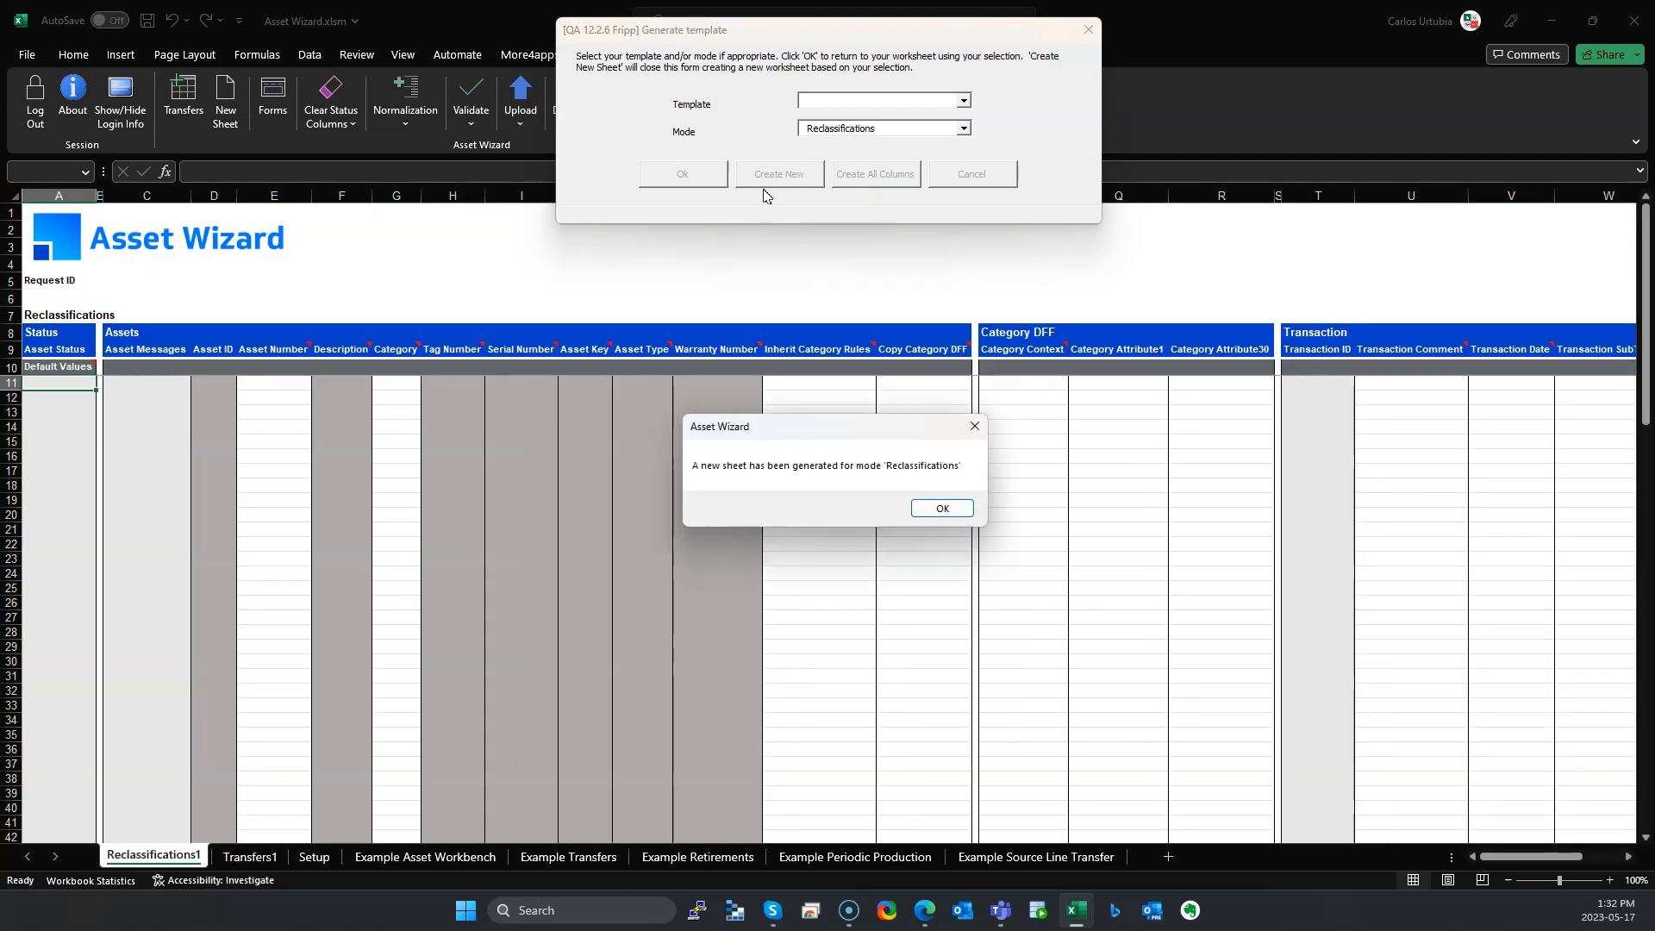
click(942, 507)
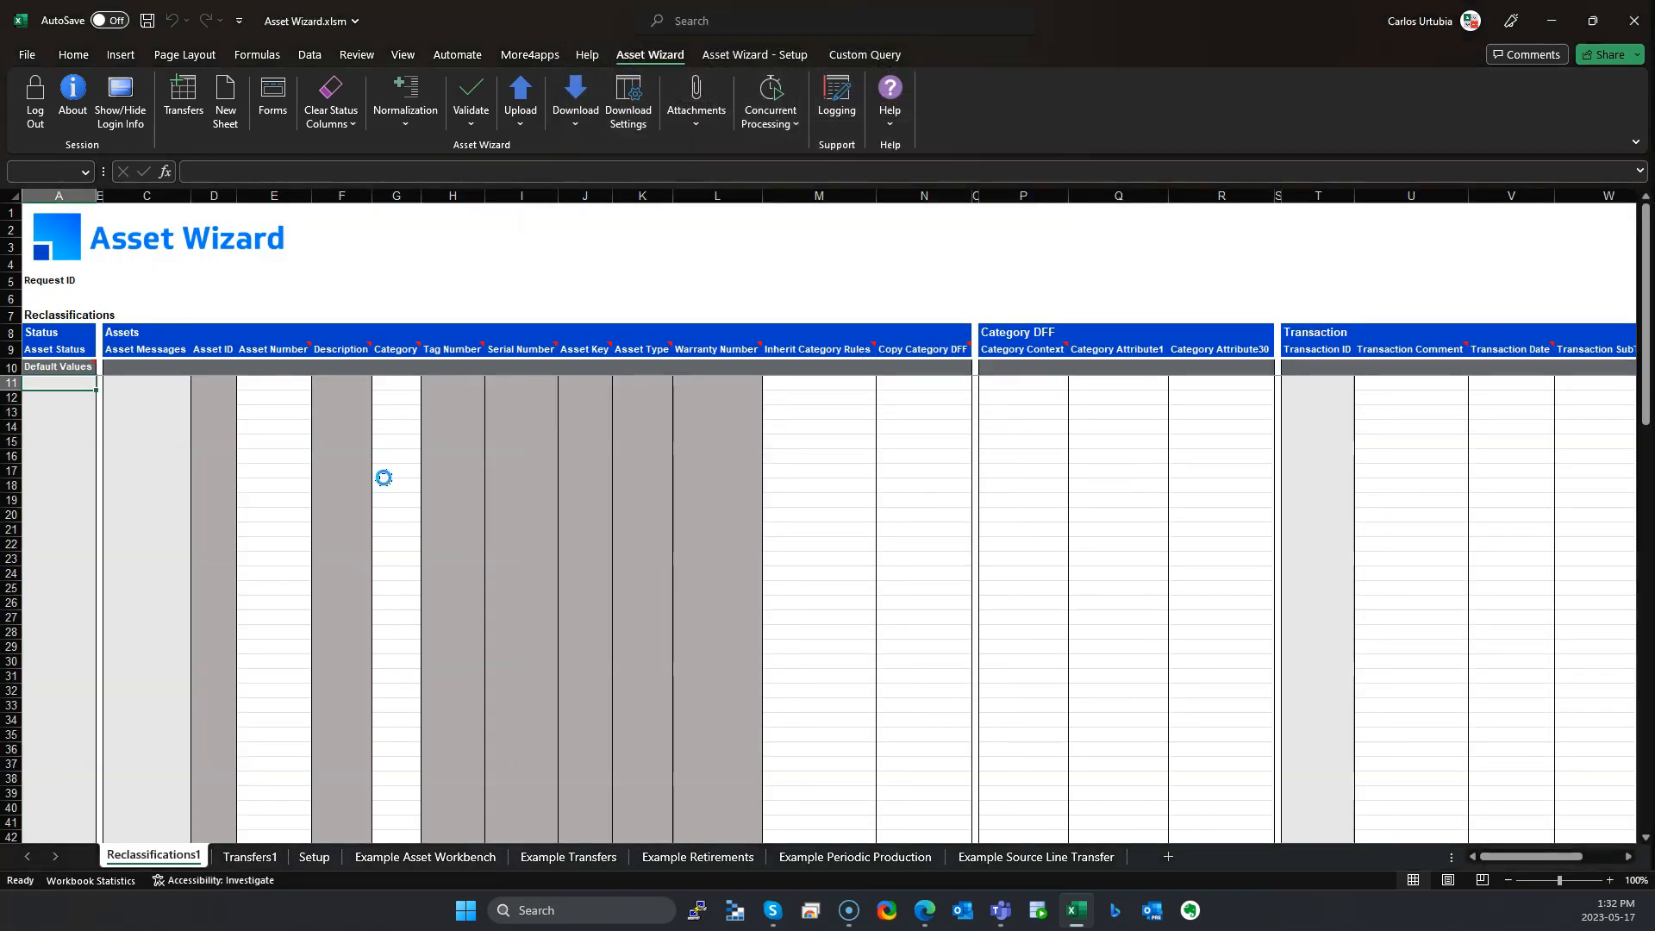
Step: Open the download form for row 12 of the Reclassifications sheet
click(284, 398)
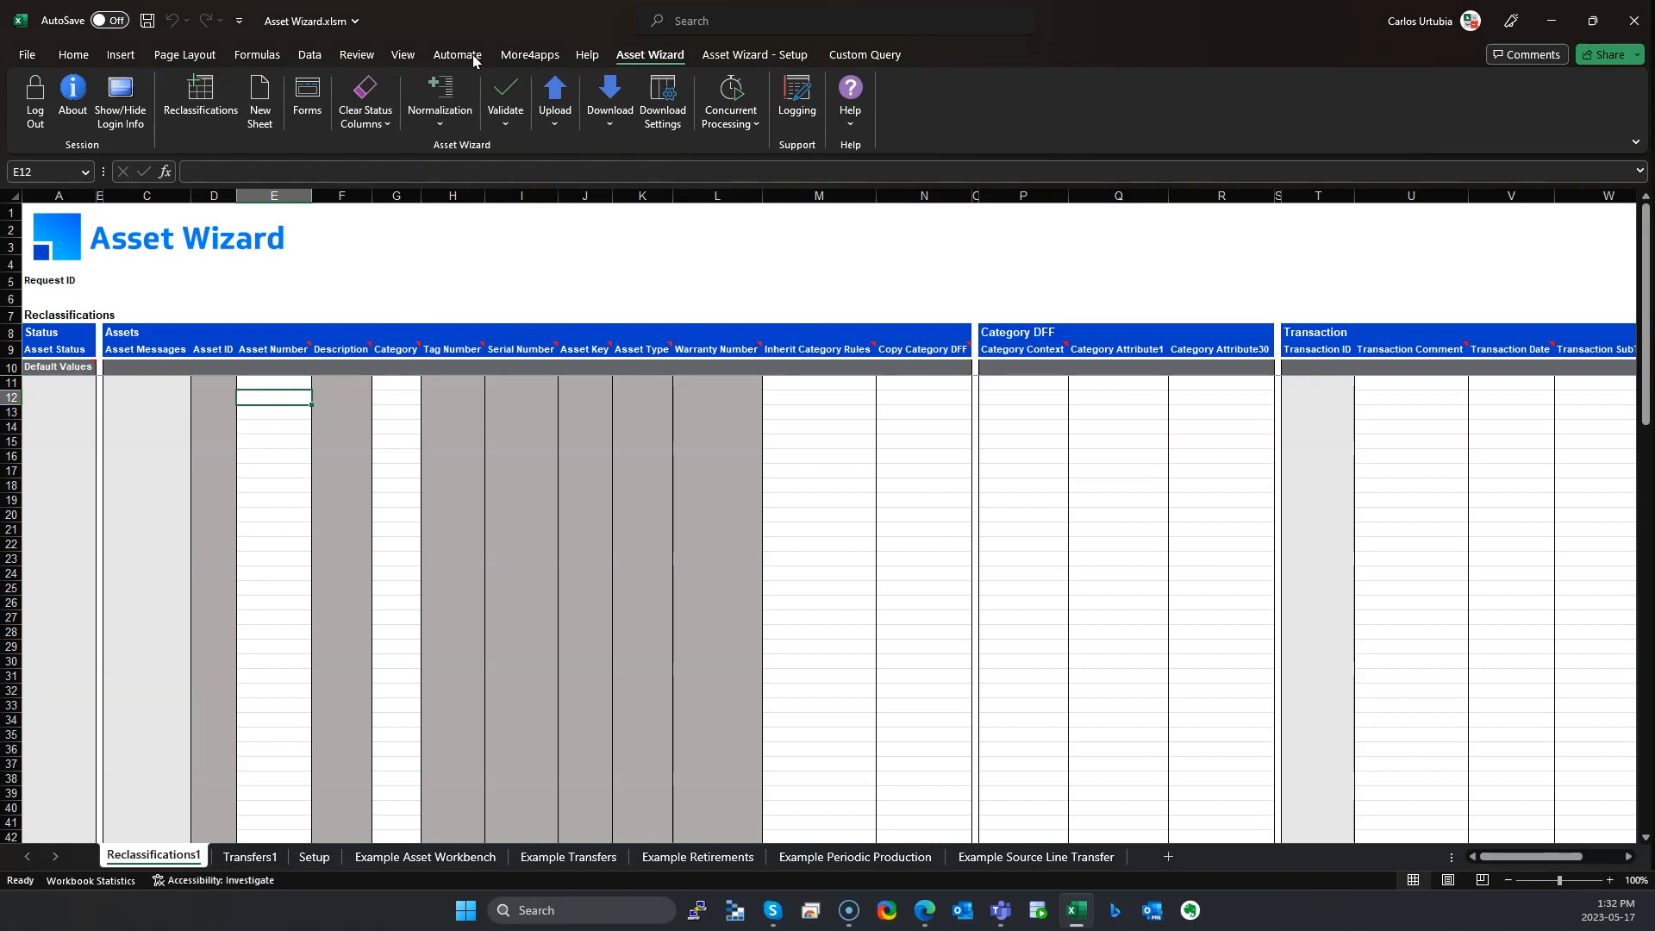
click(610, 108)
click(639, 149)
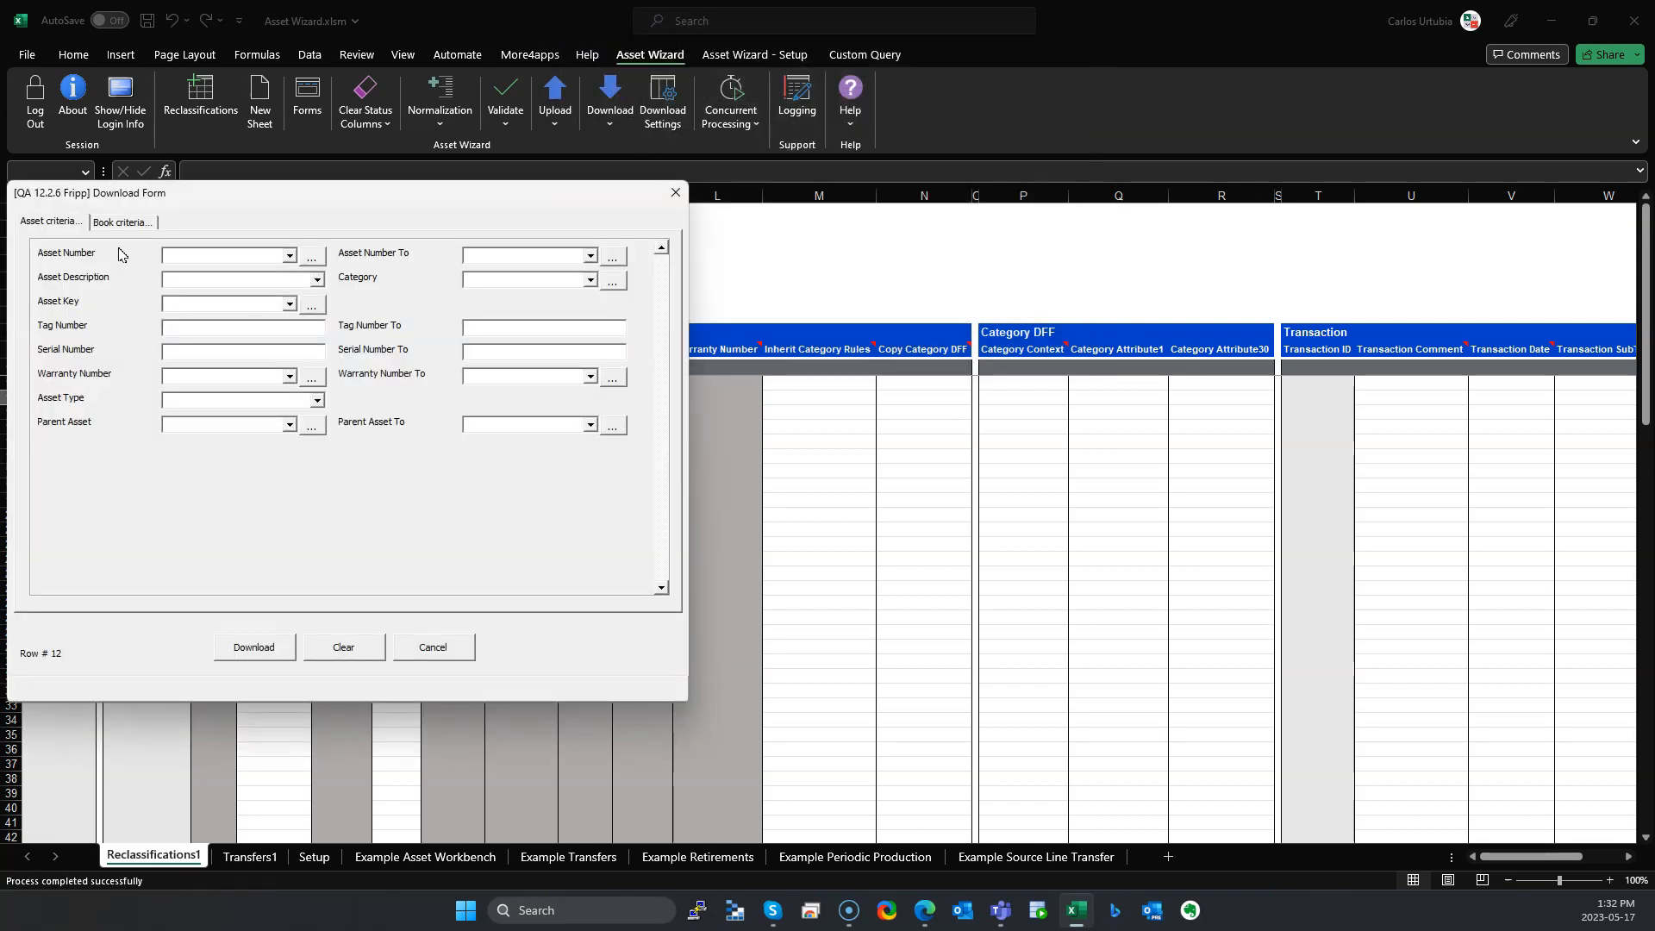
Step: Enter a book beginning with IT COR in the download form's book criteria and return to the asset criteria
click(144, 223)
click(215, 254)
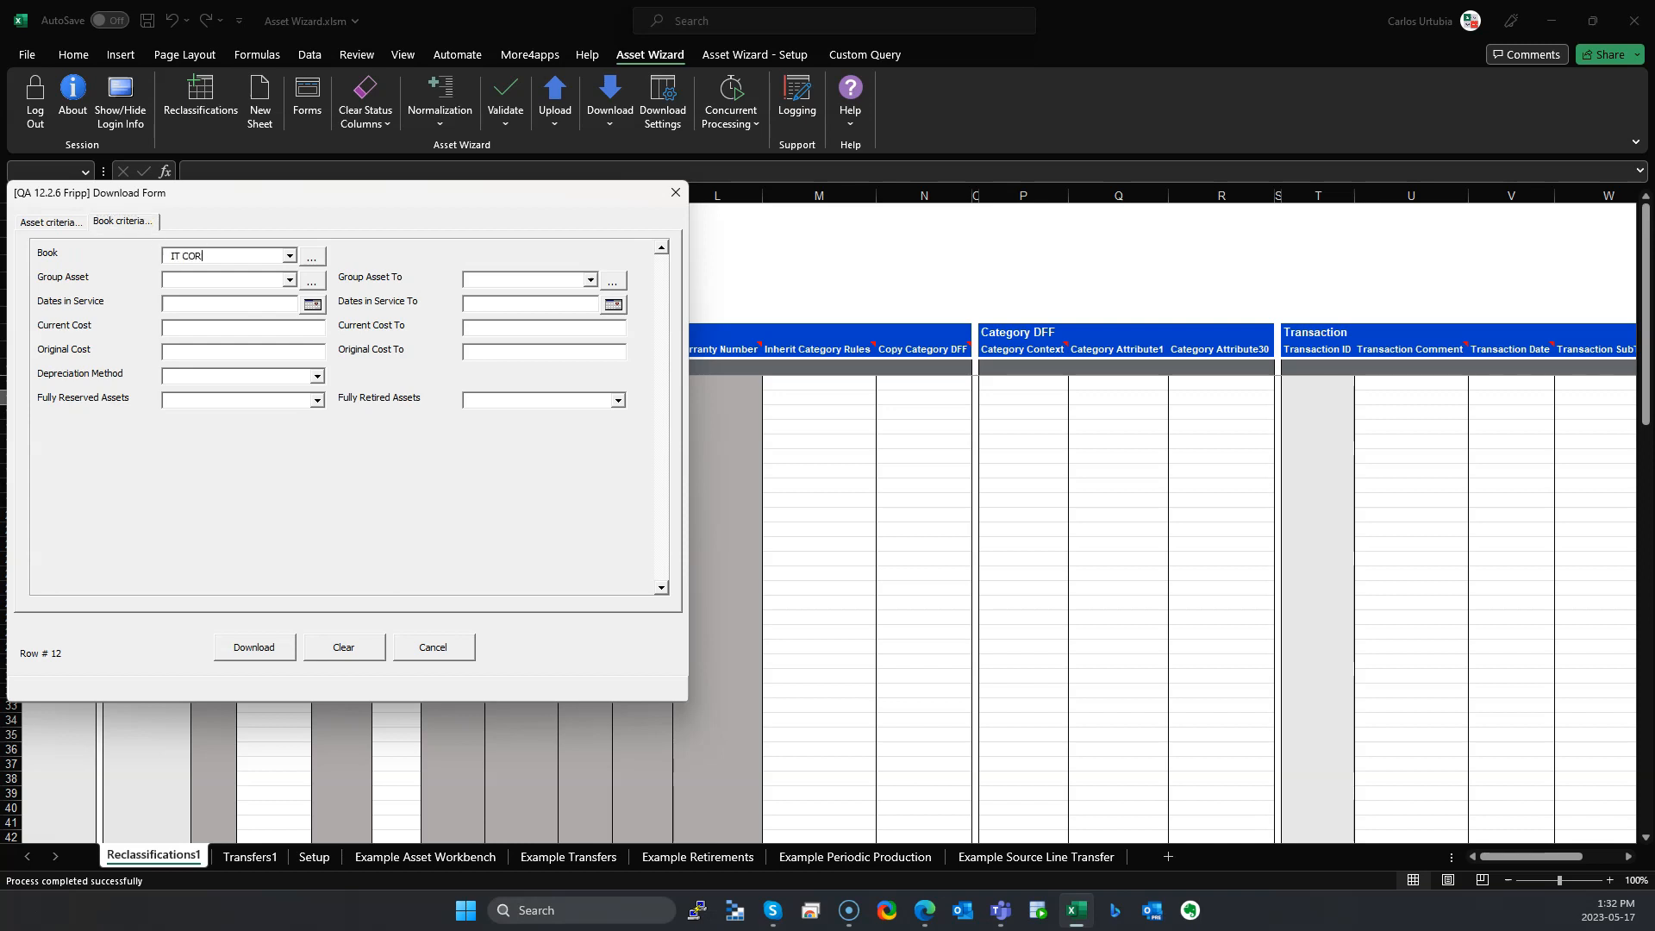
key(Tab)
click(57, 229)
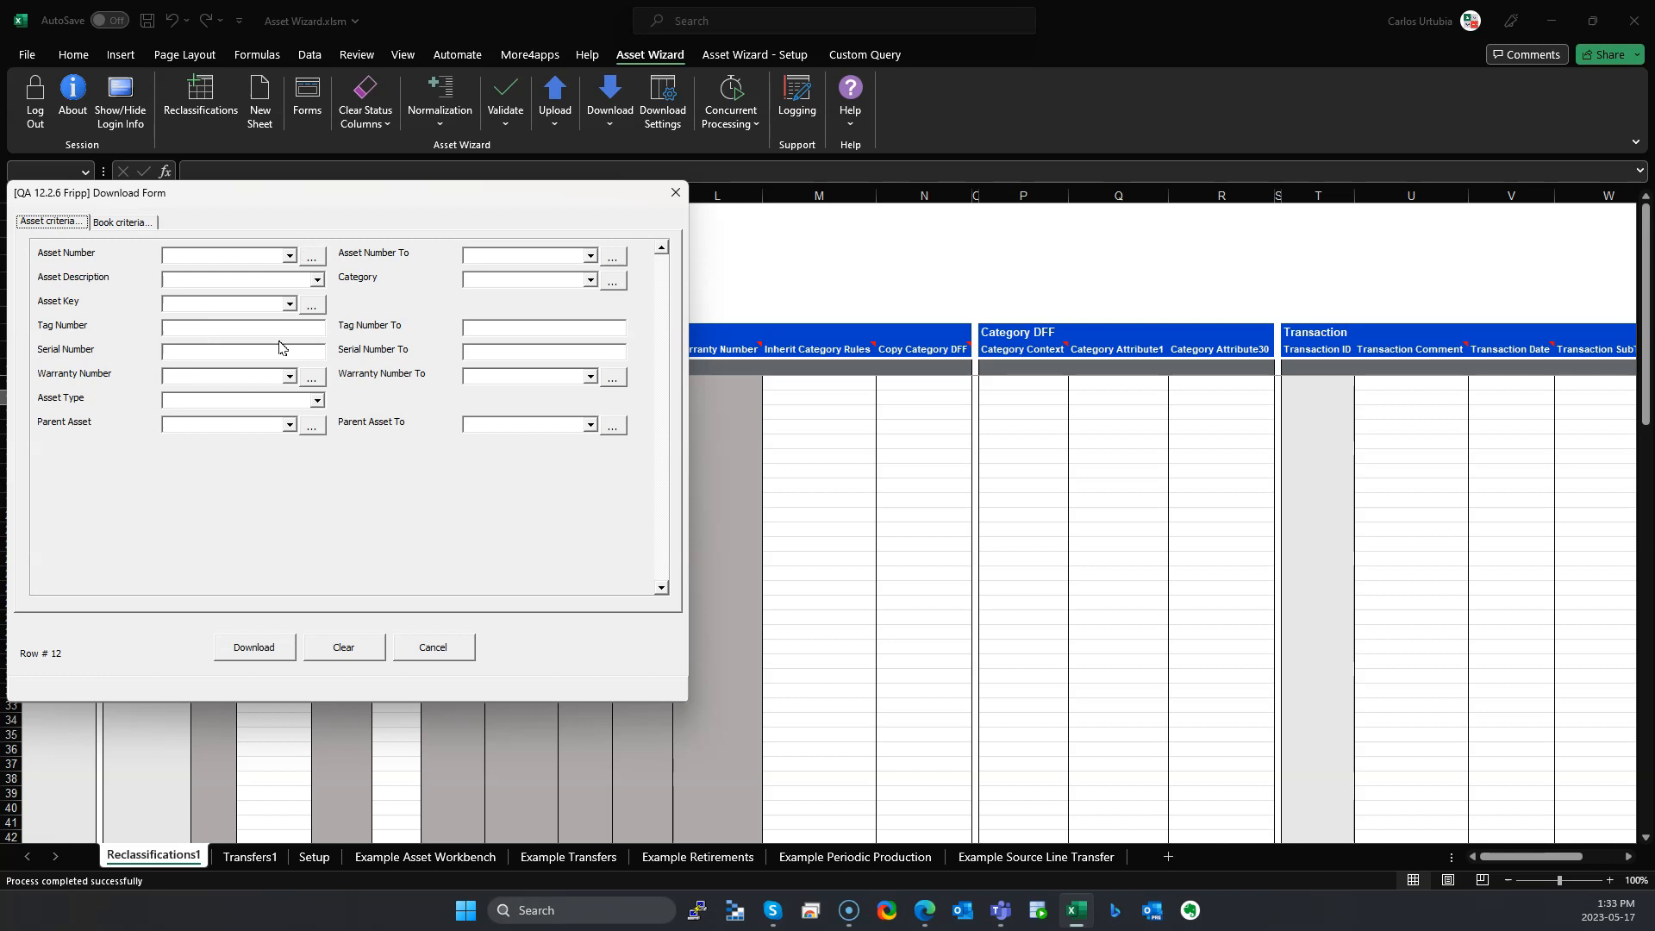
Step: Try to download assets with the Category criterion set to the COMPUTER-PC combination, then close the progress window
click(540, 279)
click(613, 280)
click(761, 99)
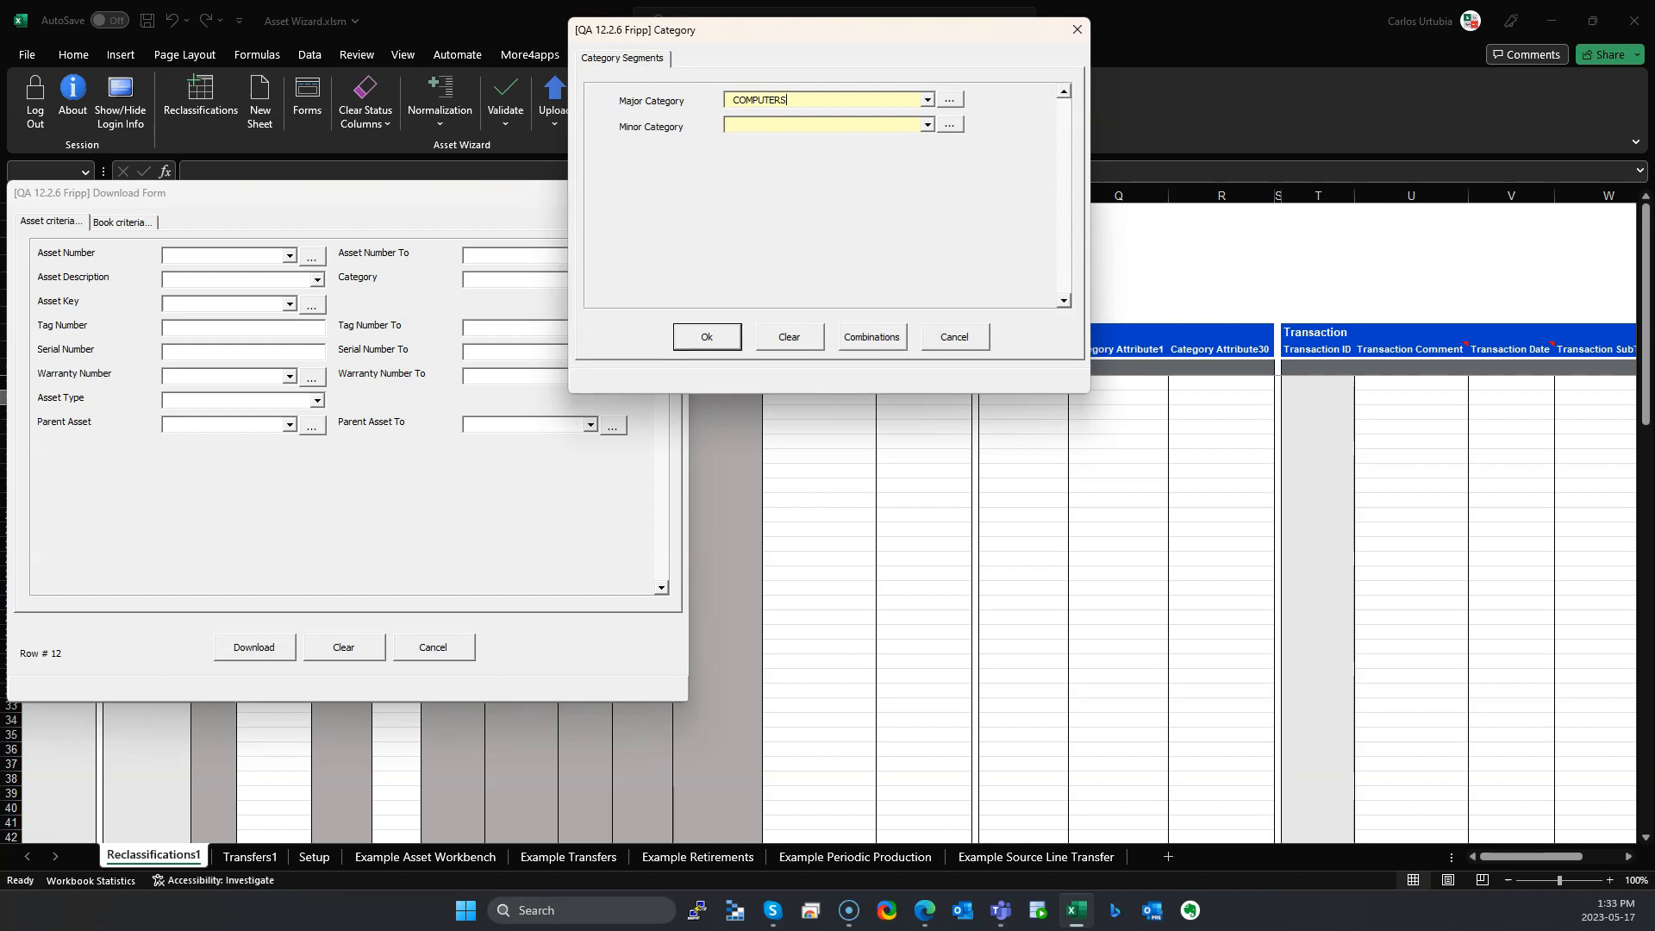
click(894, 343)
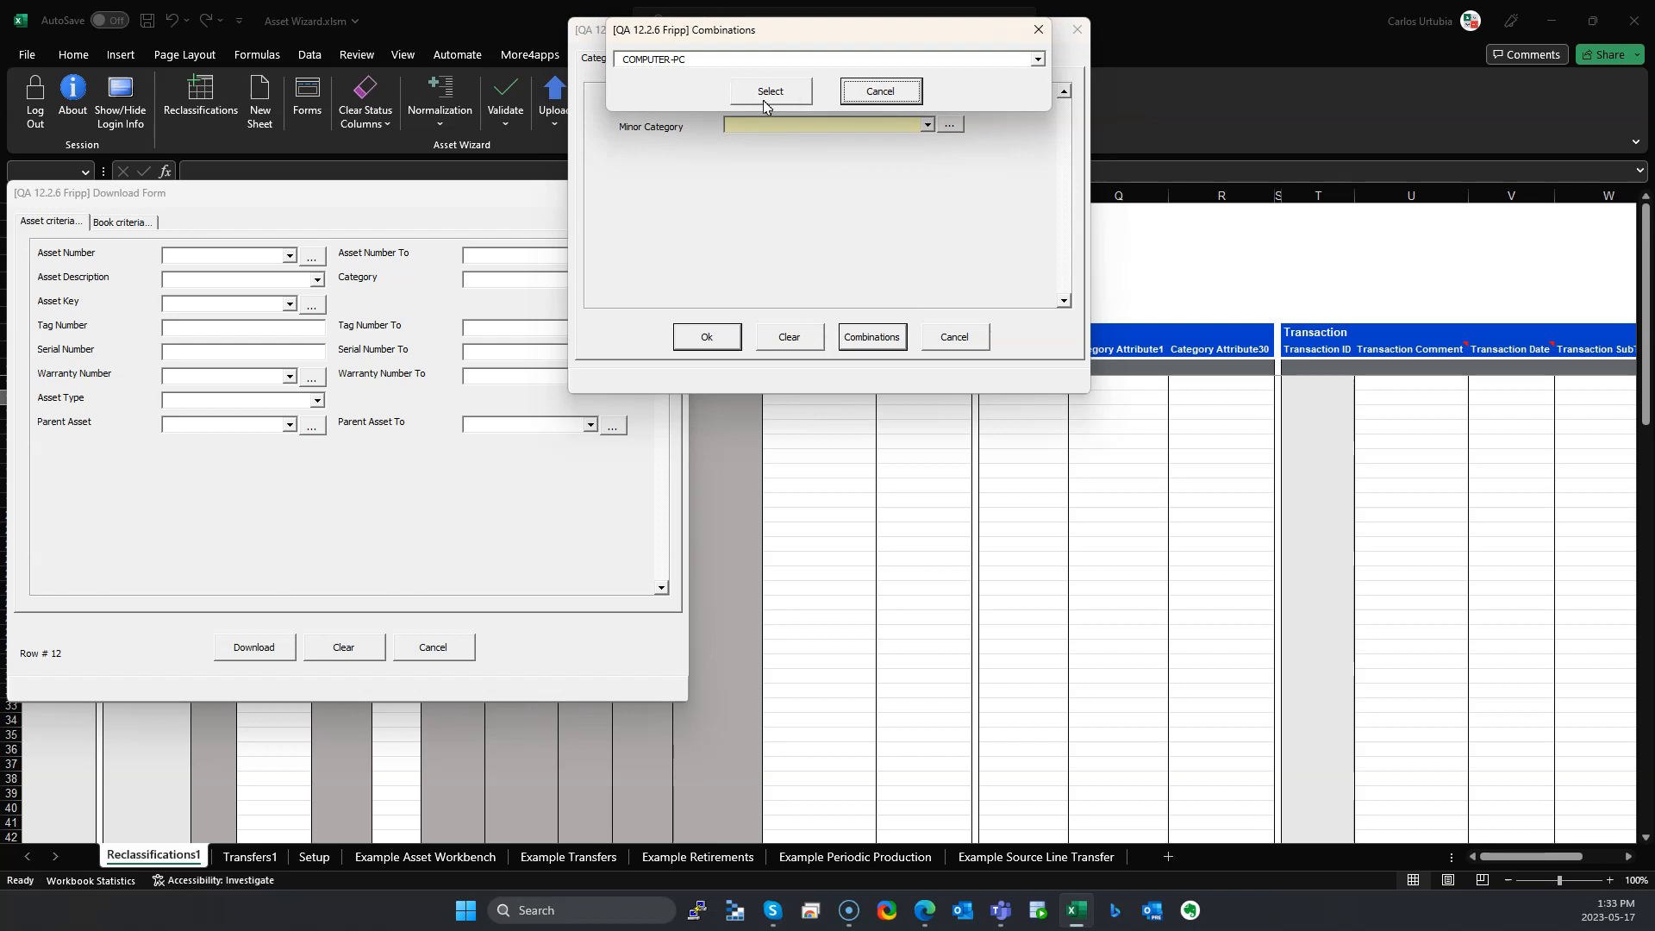
click(1038, 60)
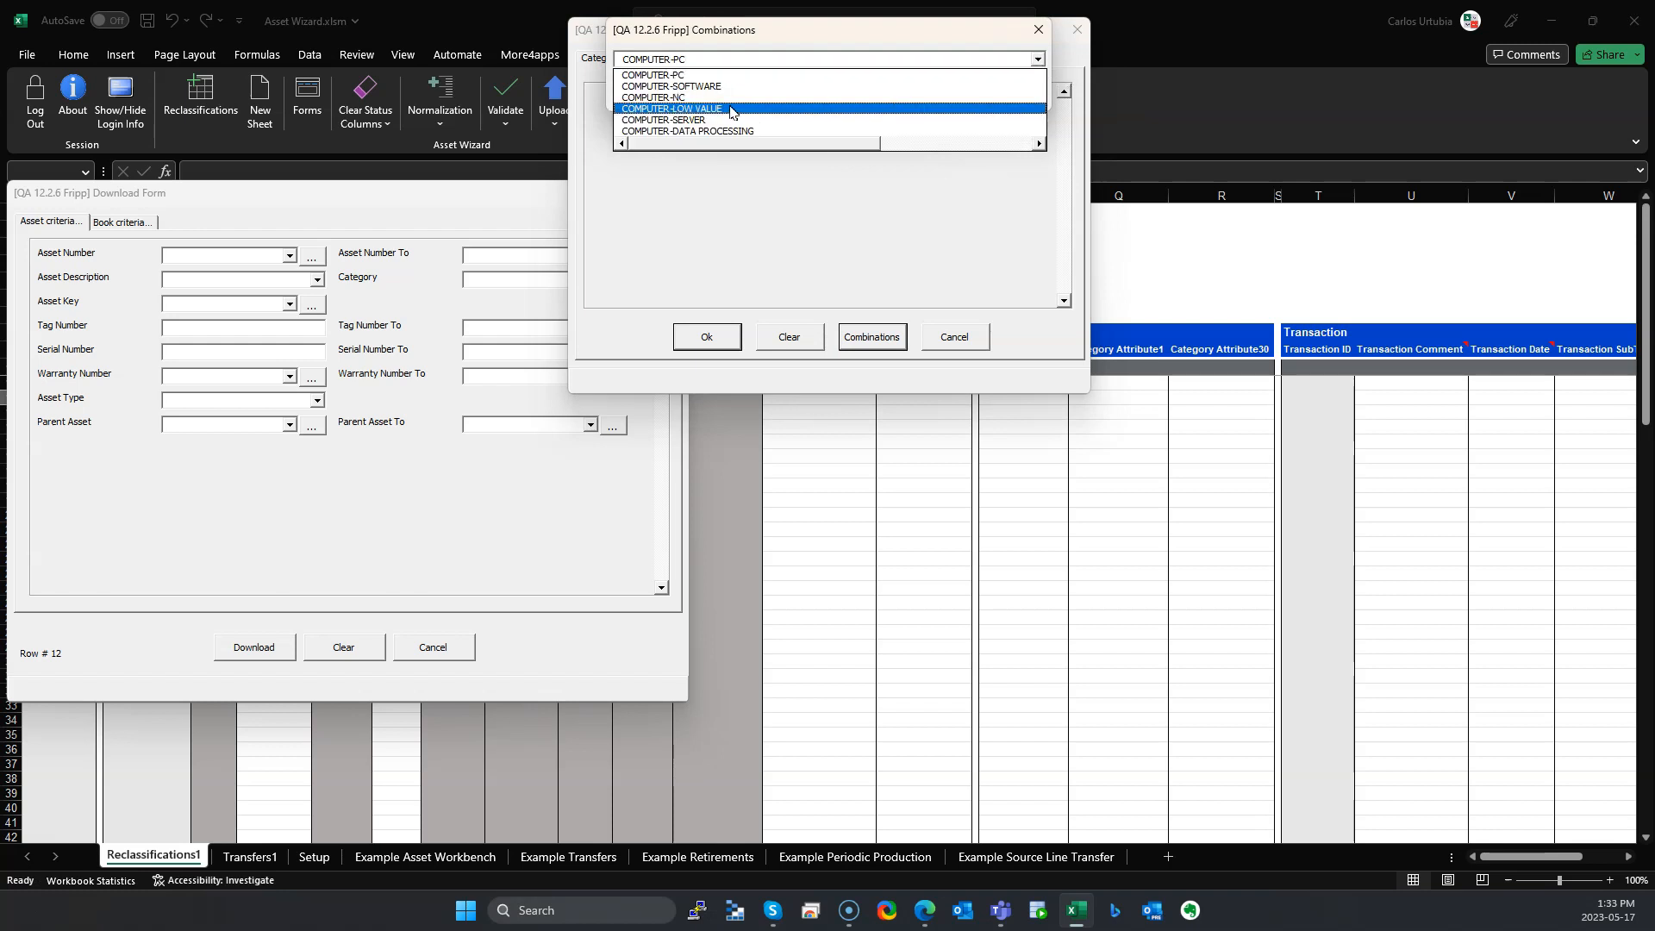
click(730, 76)
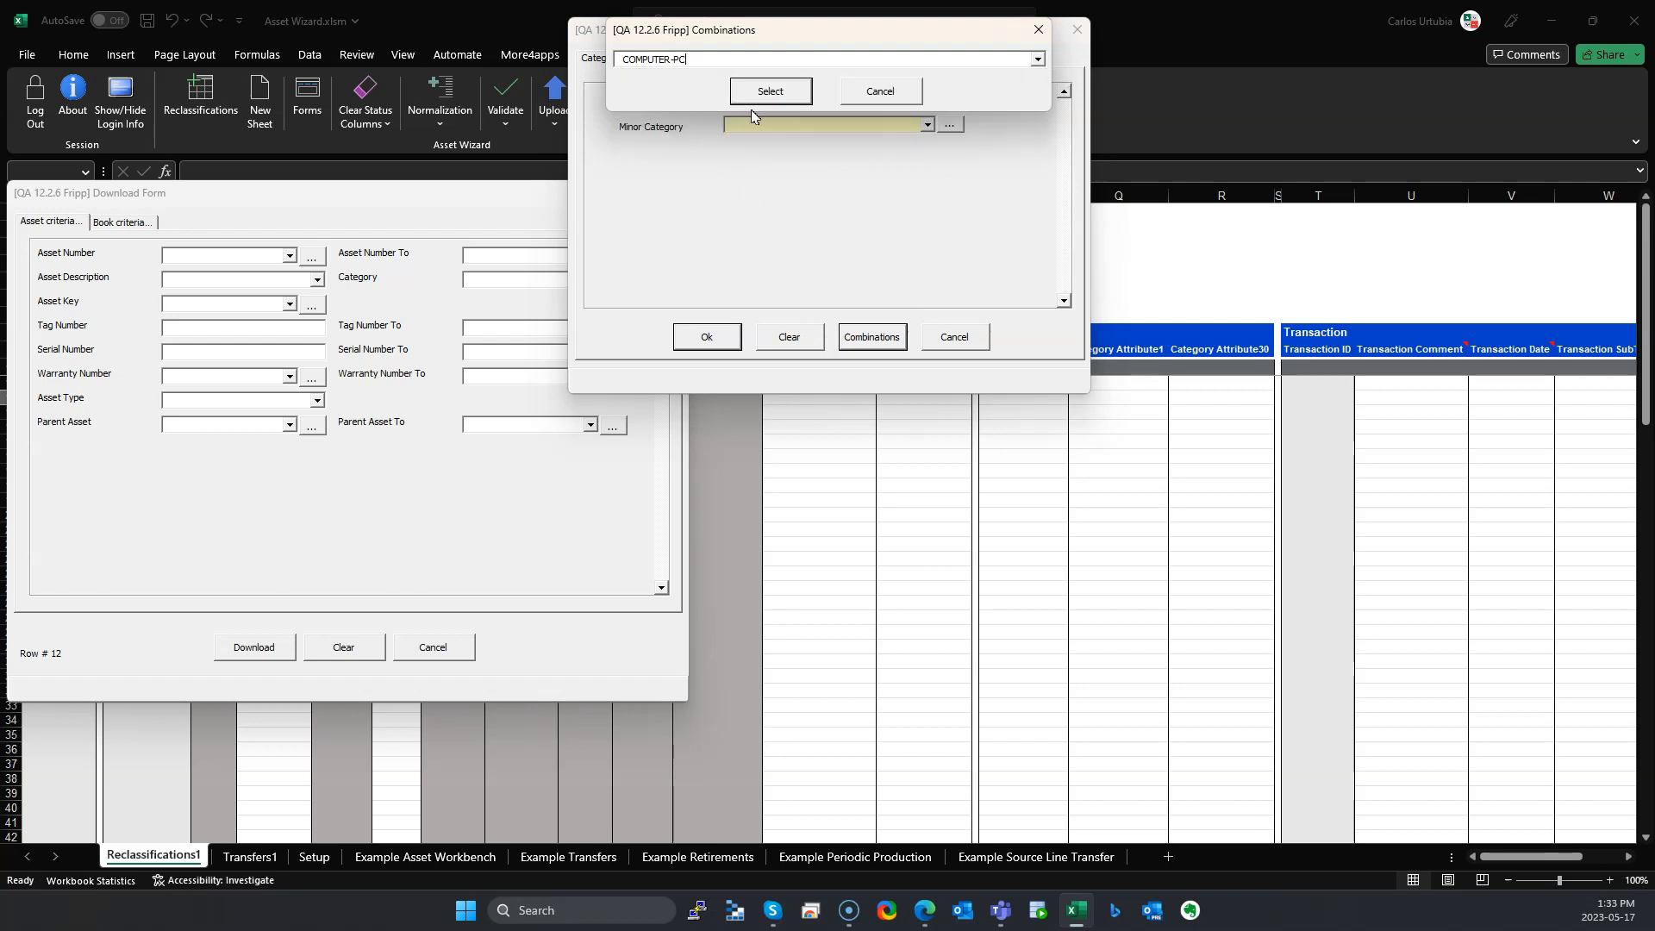
click(722, 341)
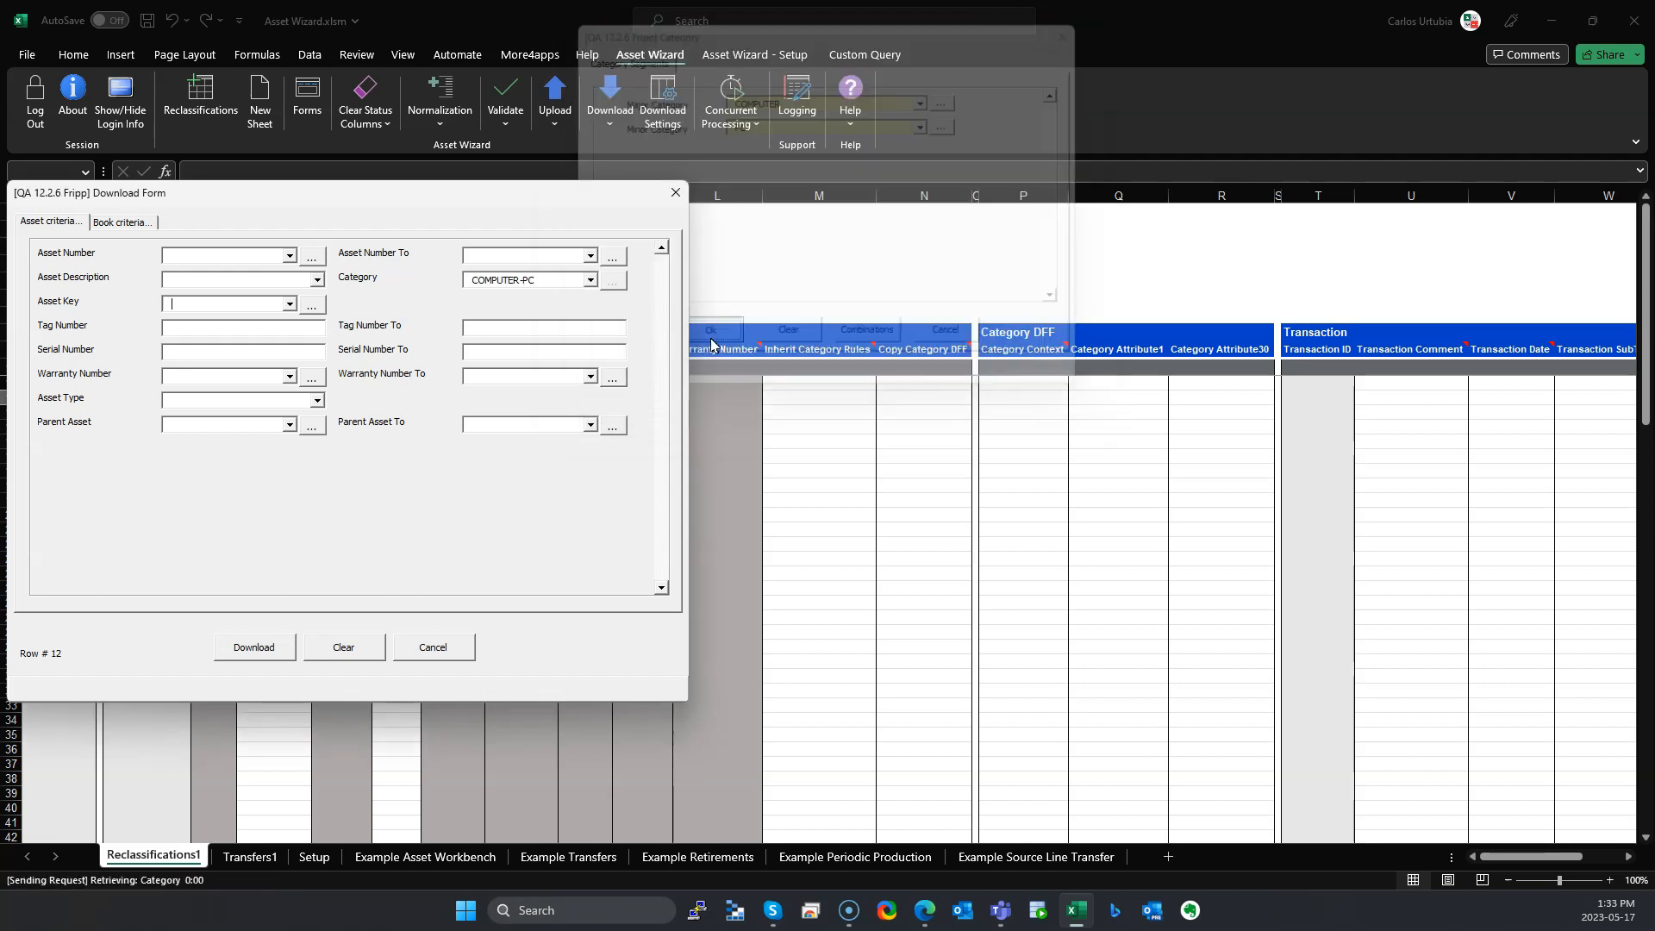
click(278, 658)
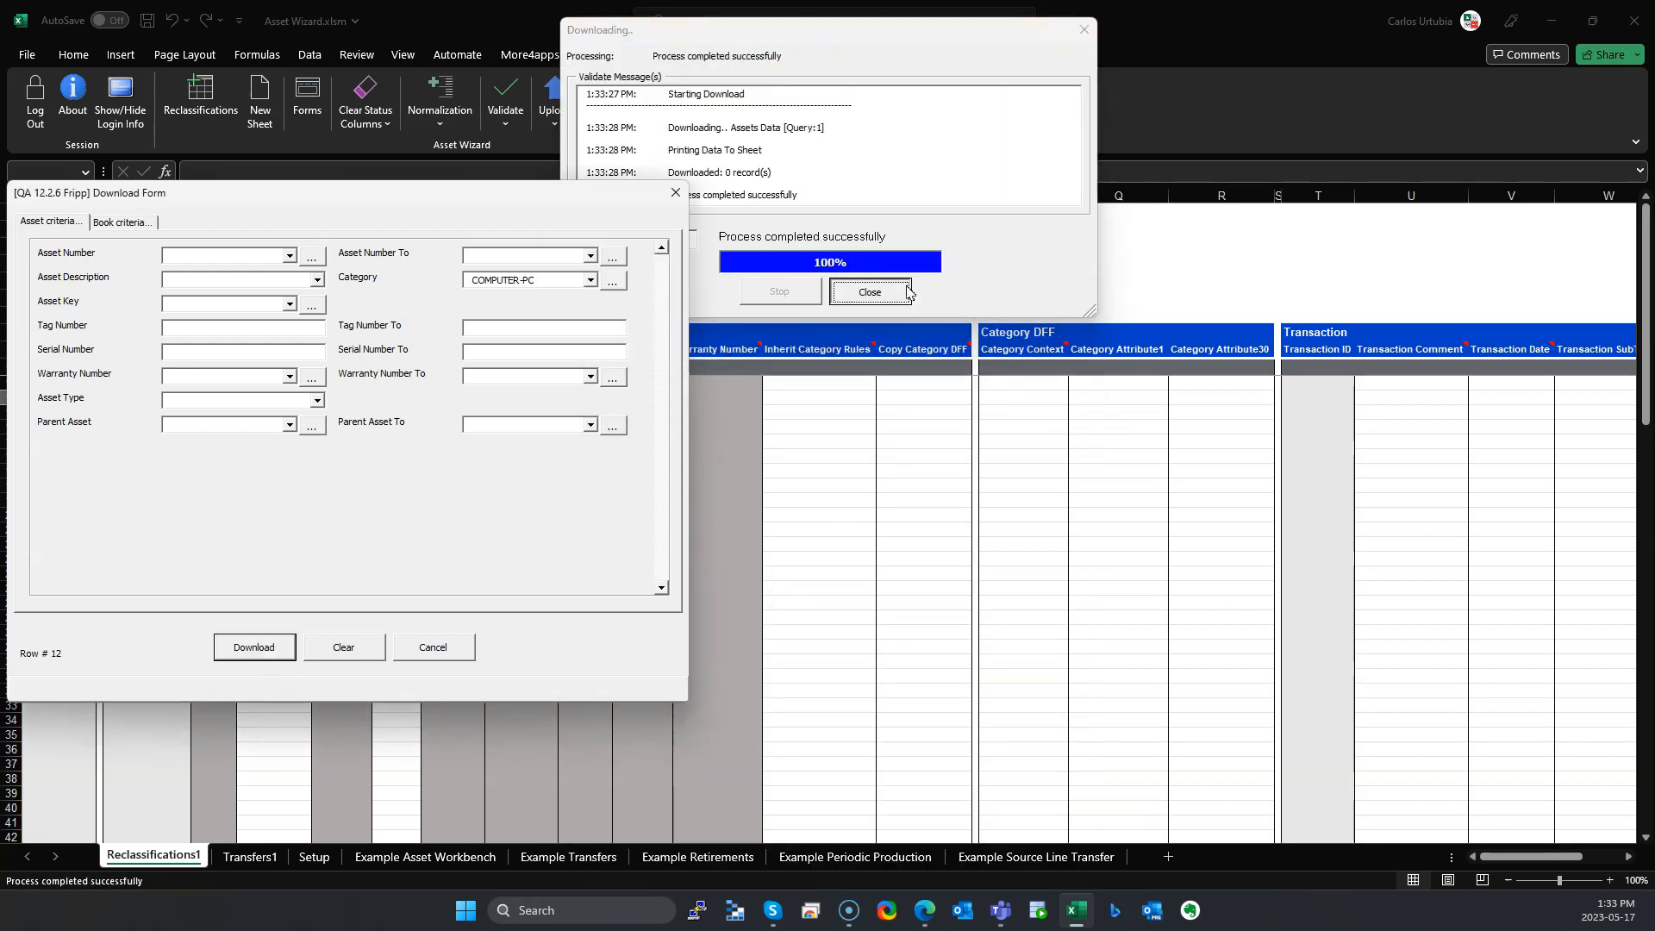
click(906, 286)
Step: Change the Category criterion to the COMPUTER-SOFTWARE combination, run the download and close the progress window
click(613, 282)
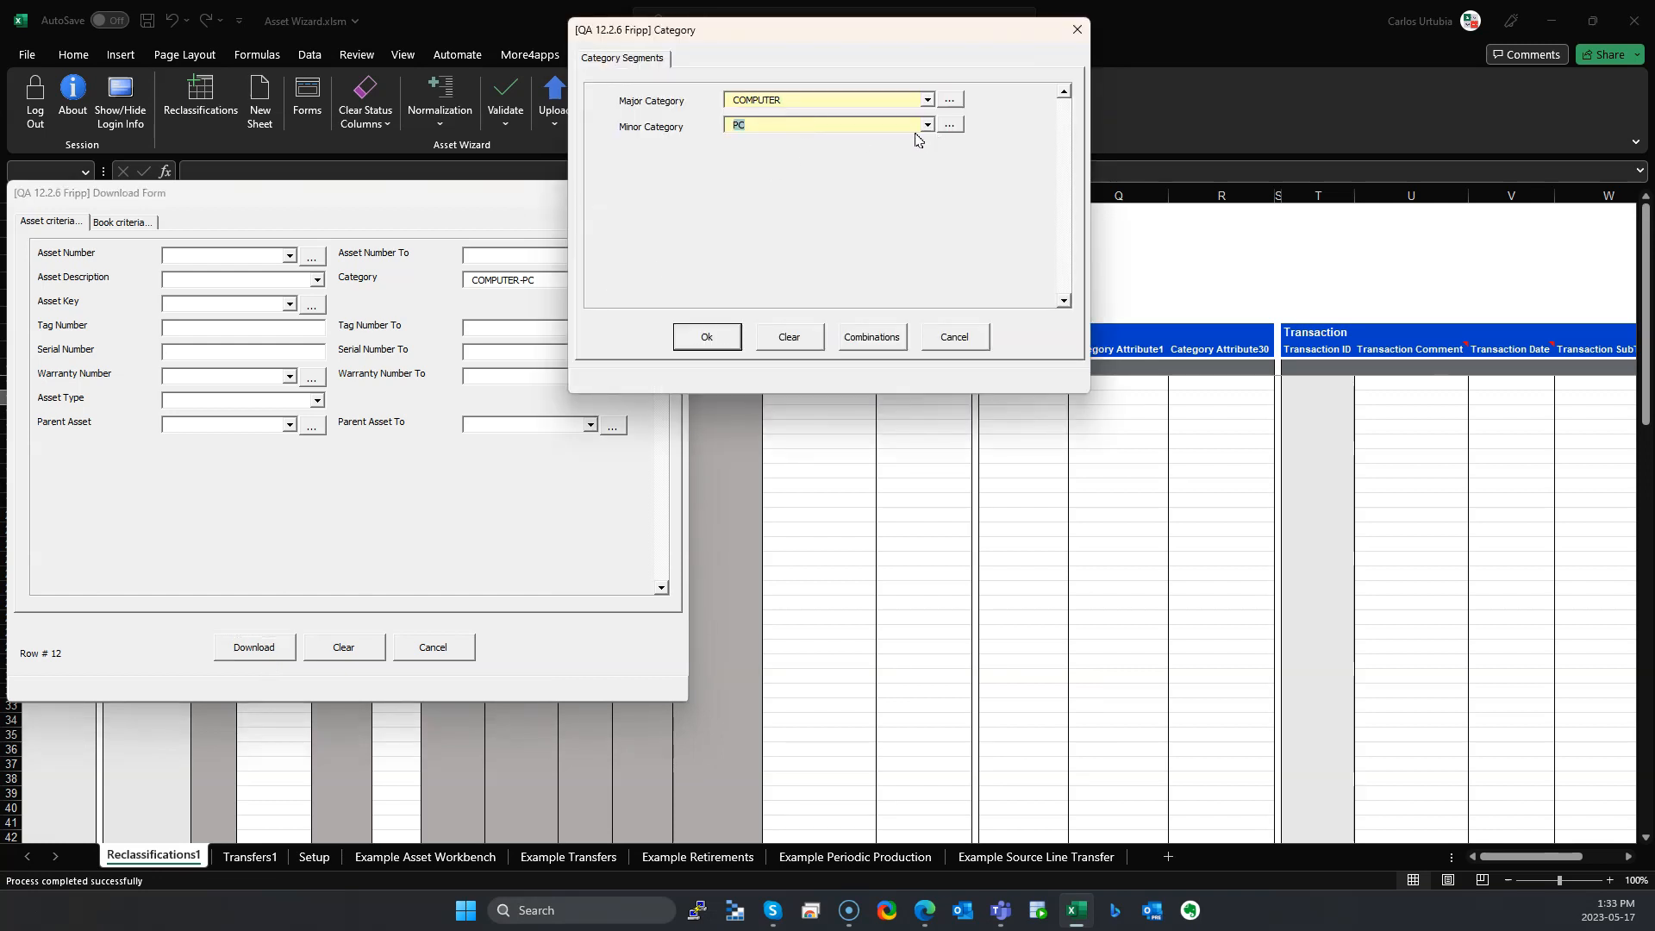
key(BackSpace)
click(880, 329)
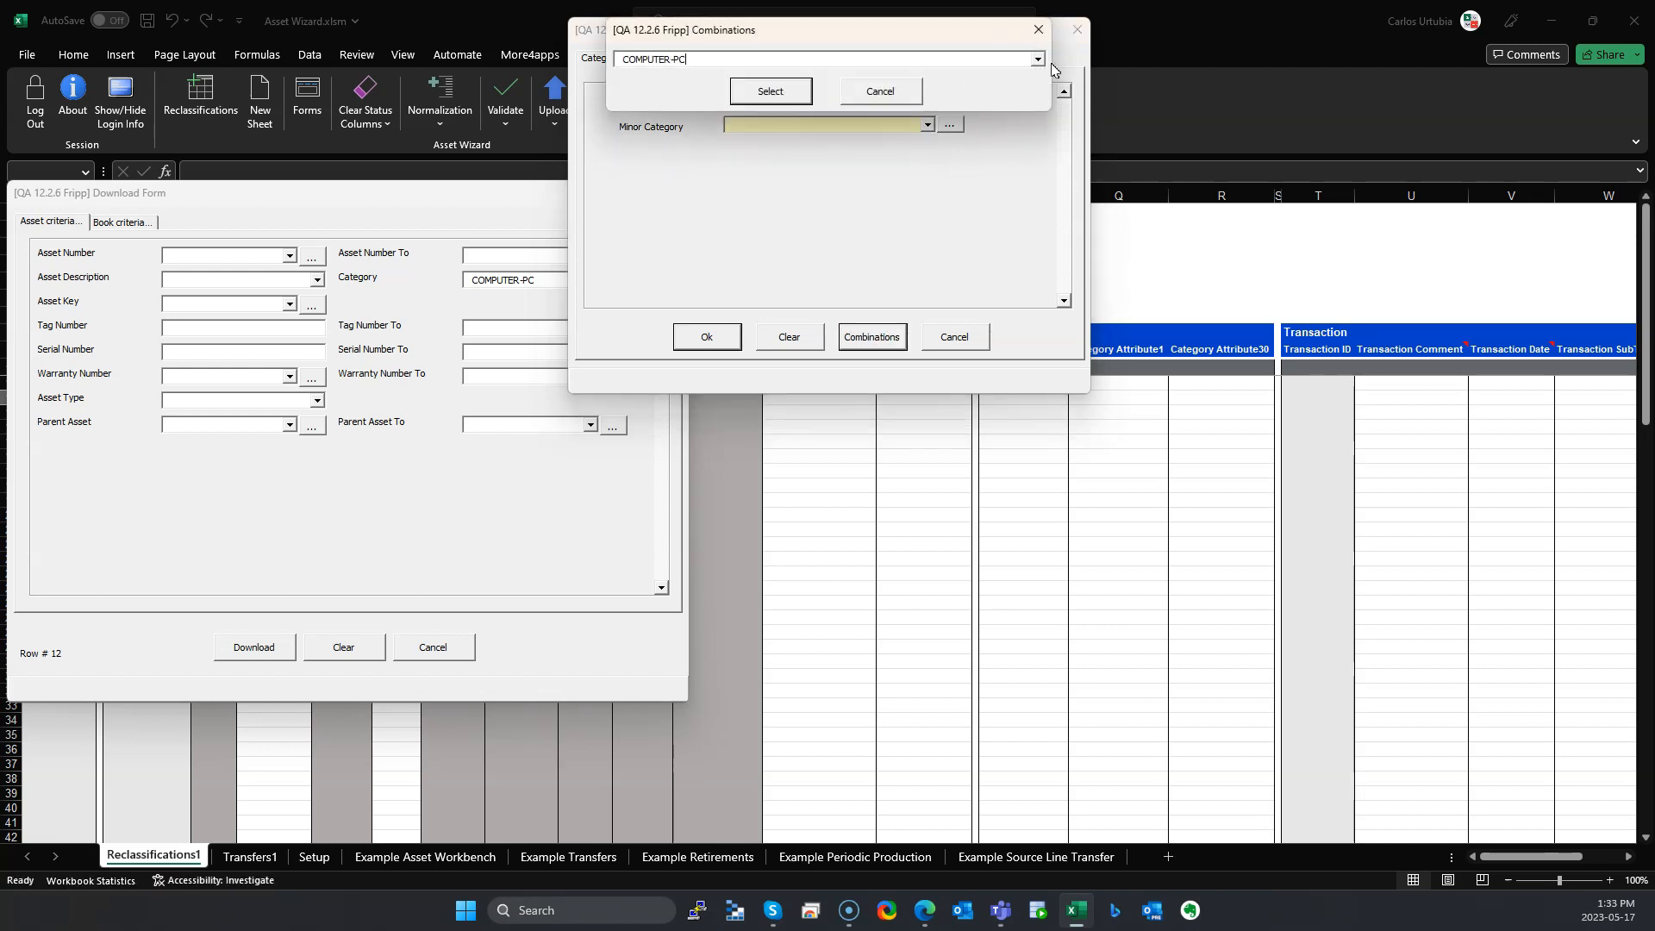
click(1038, 58)
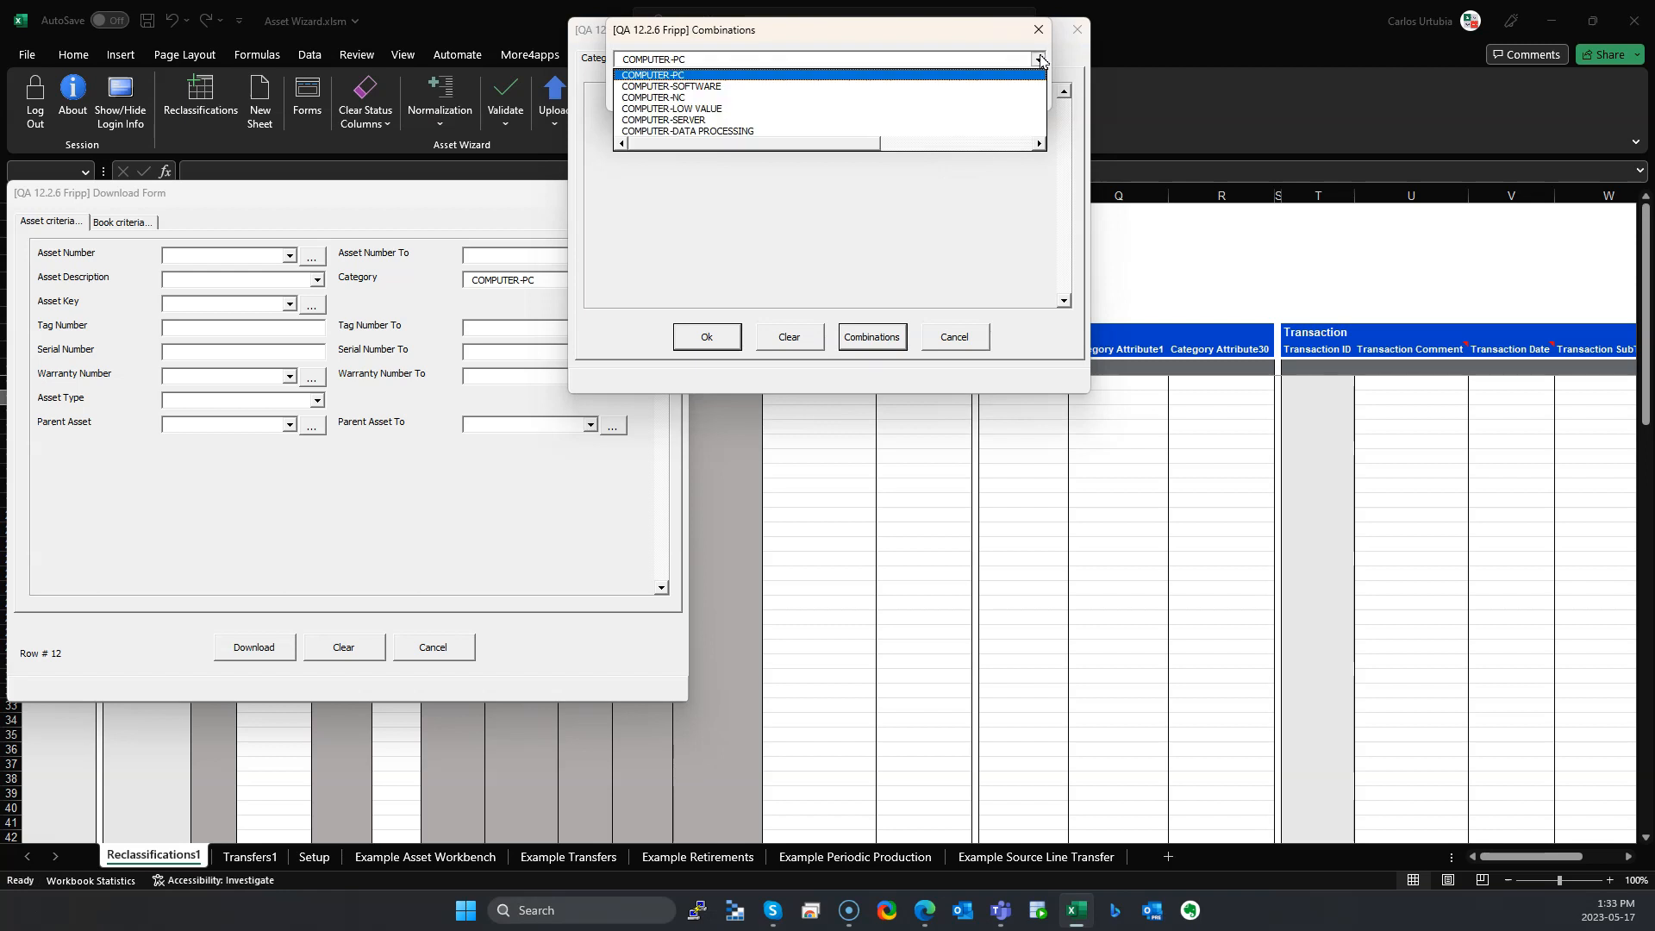
click(726, 87)
click(784, 95)
click(704, 337)
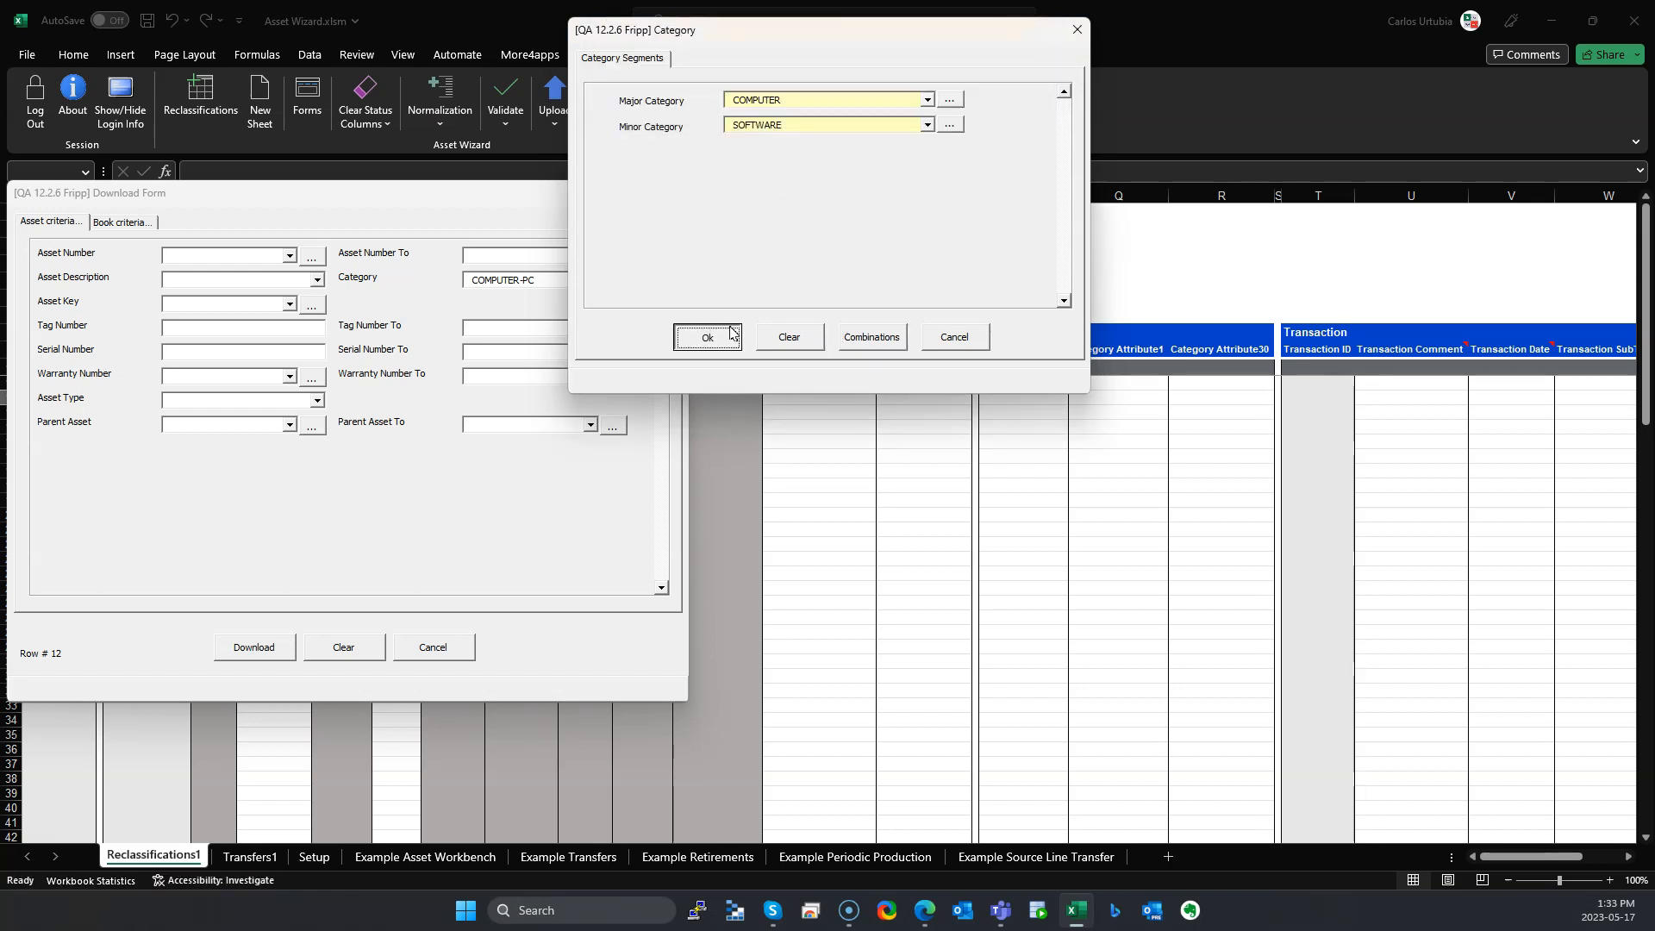
click(247, 649)
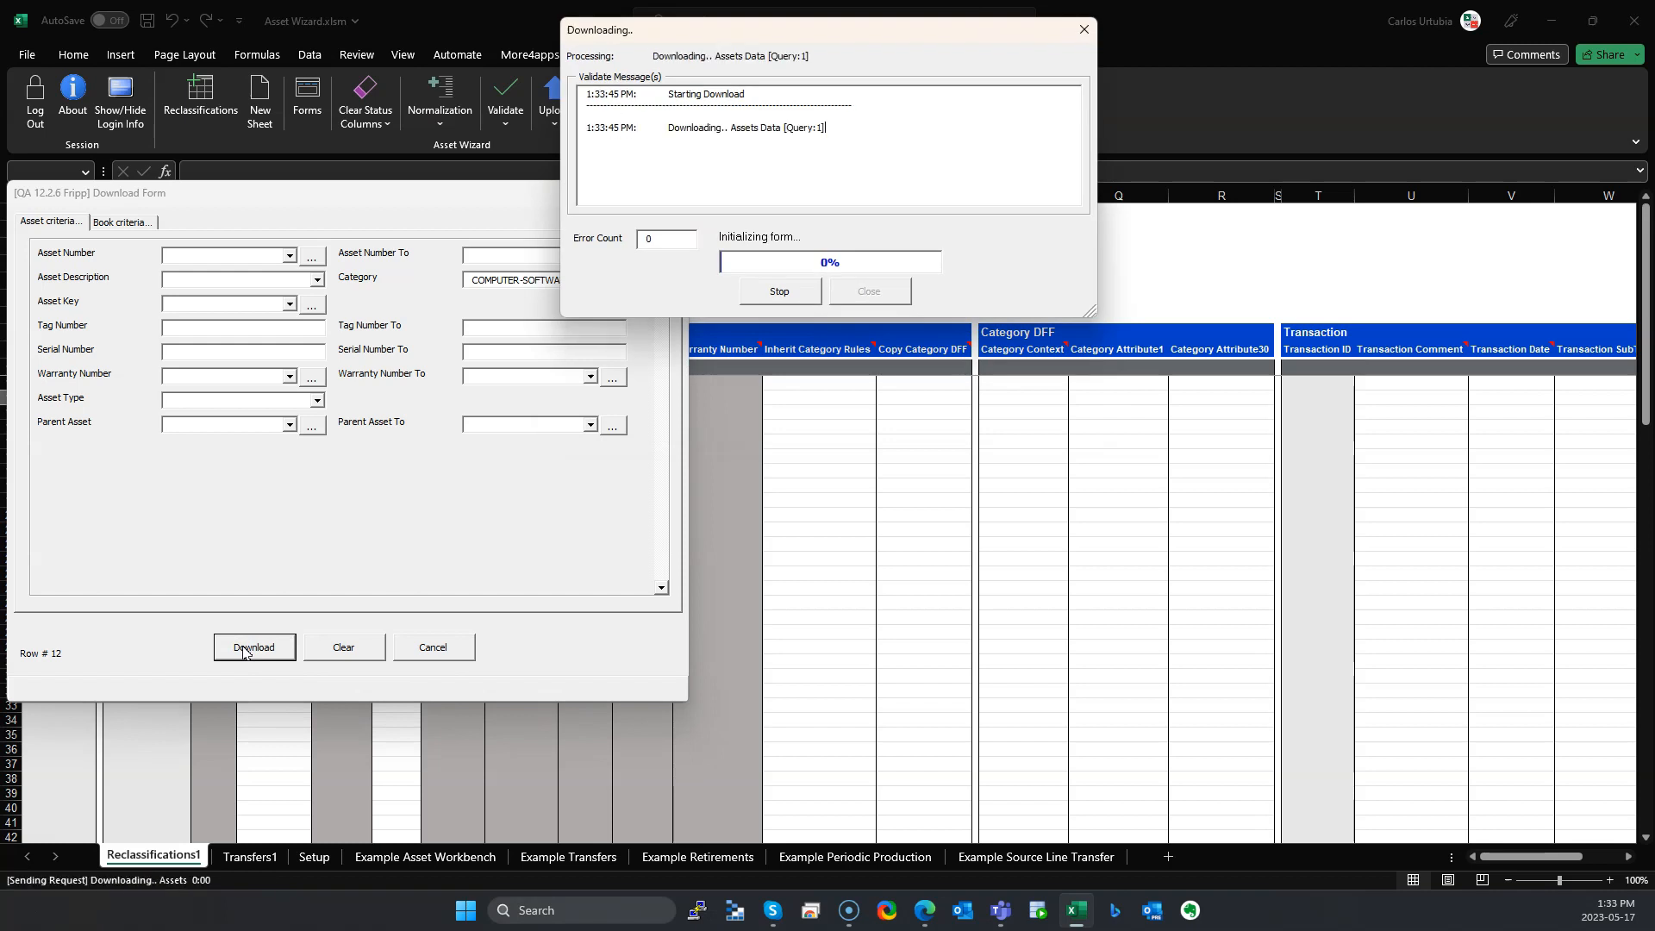
click(875, 297)
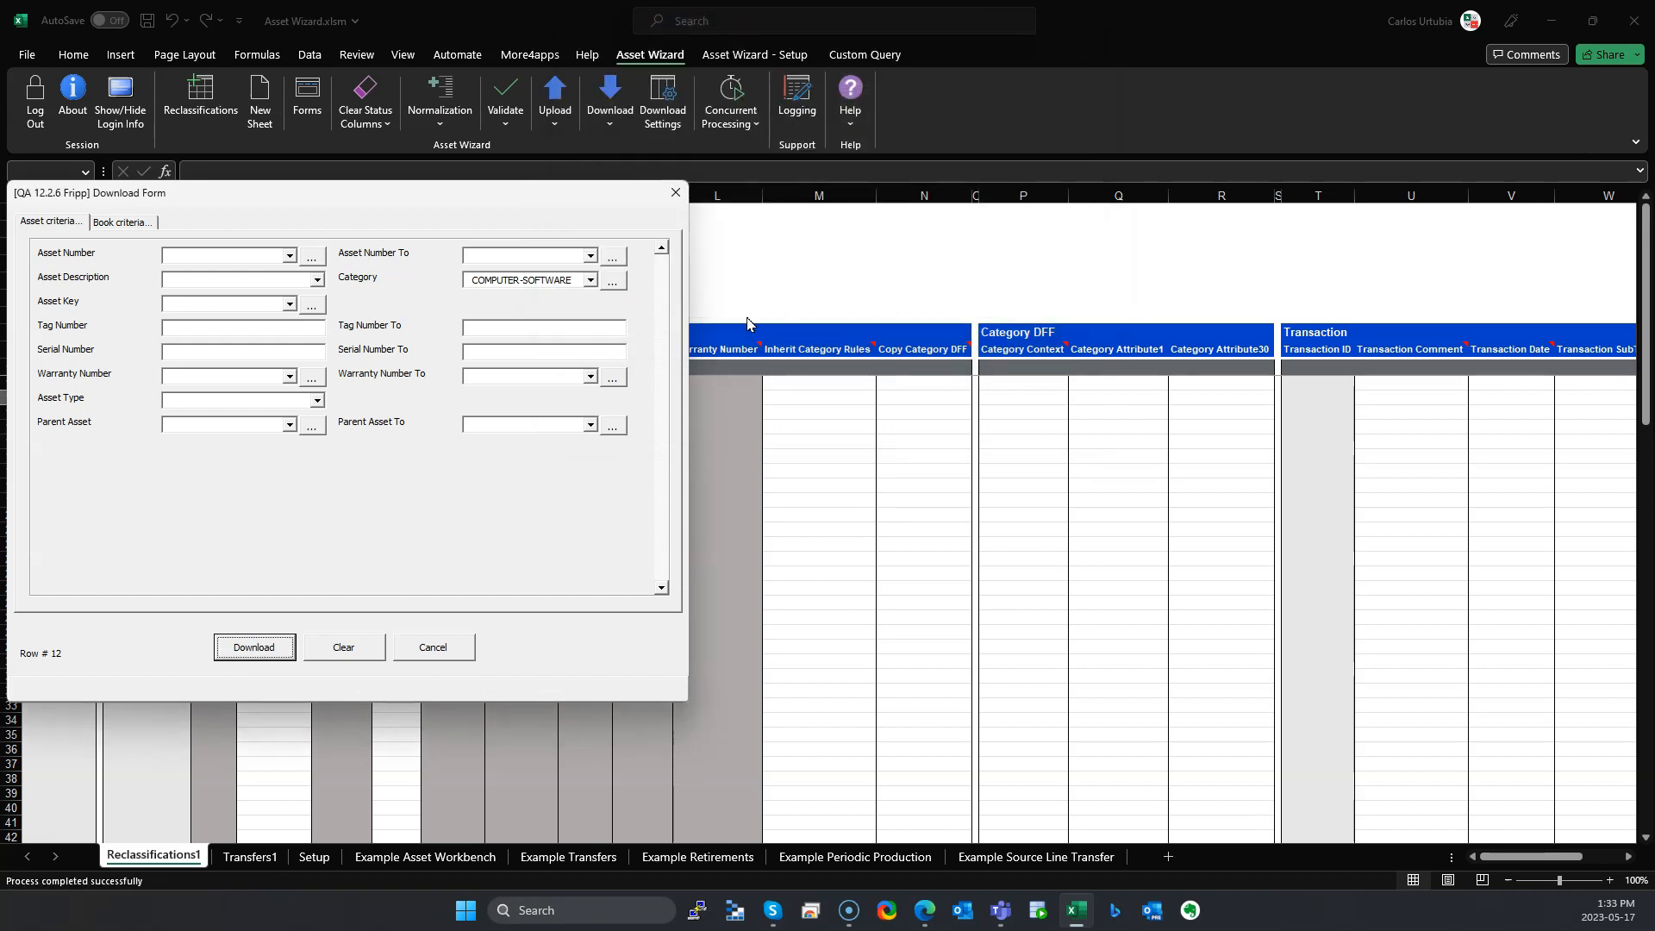
Step: Clear the Book criterion, download the COMPUTER-SOFTWARE assets into the Reclassifications sheet and look through the rows
click(136, 226)
double_click(216, 256)
key(BackSpace)
click(74, 226)
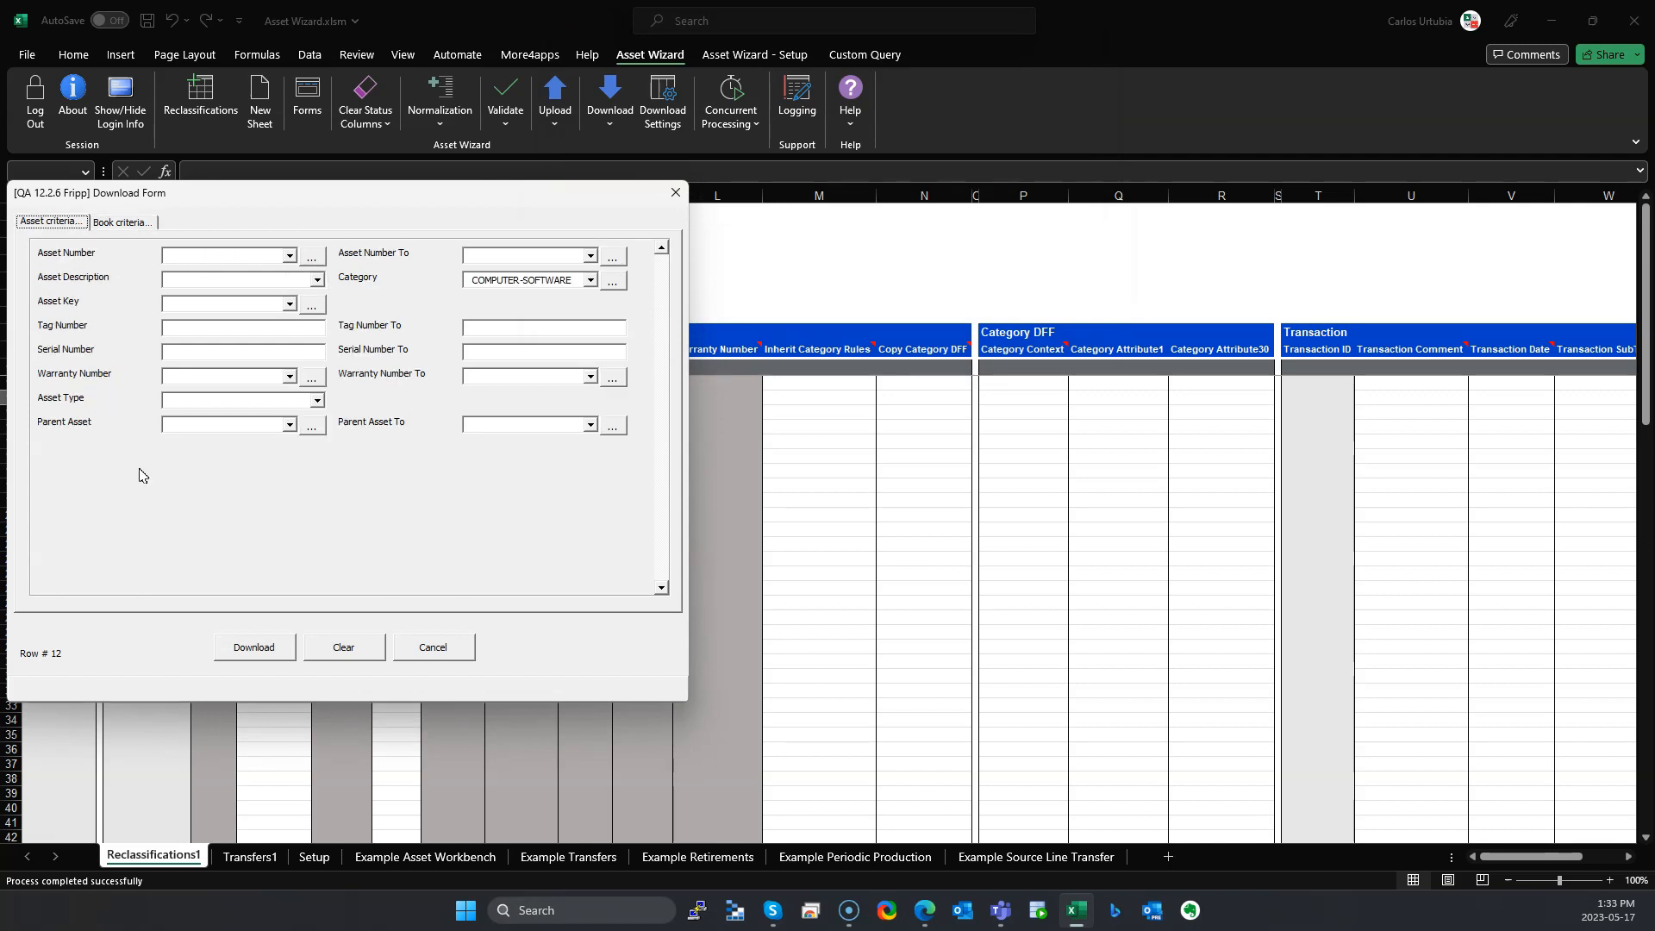
click(254, 646)
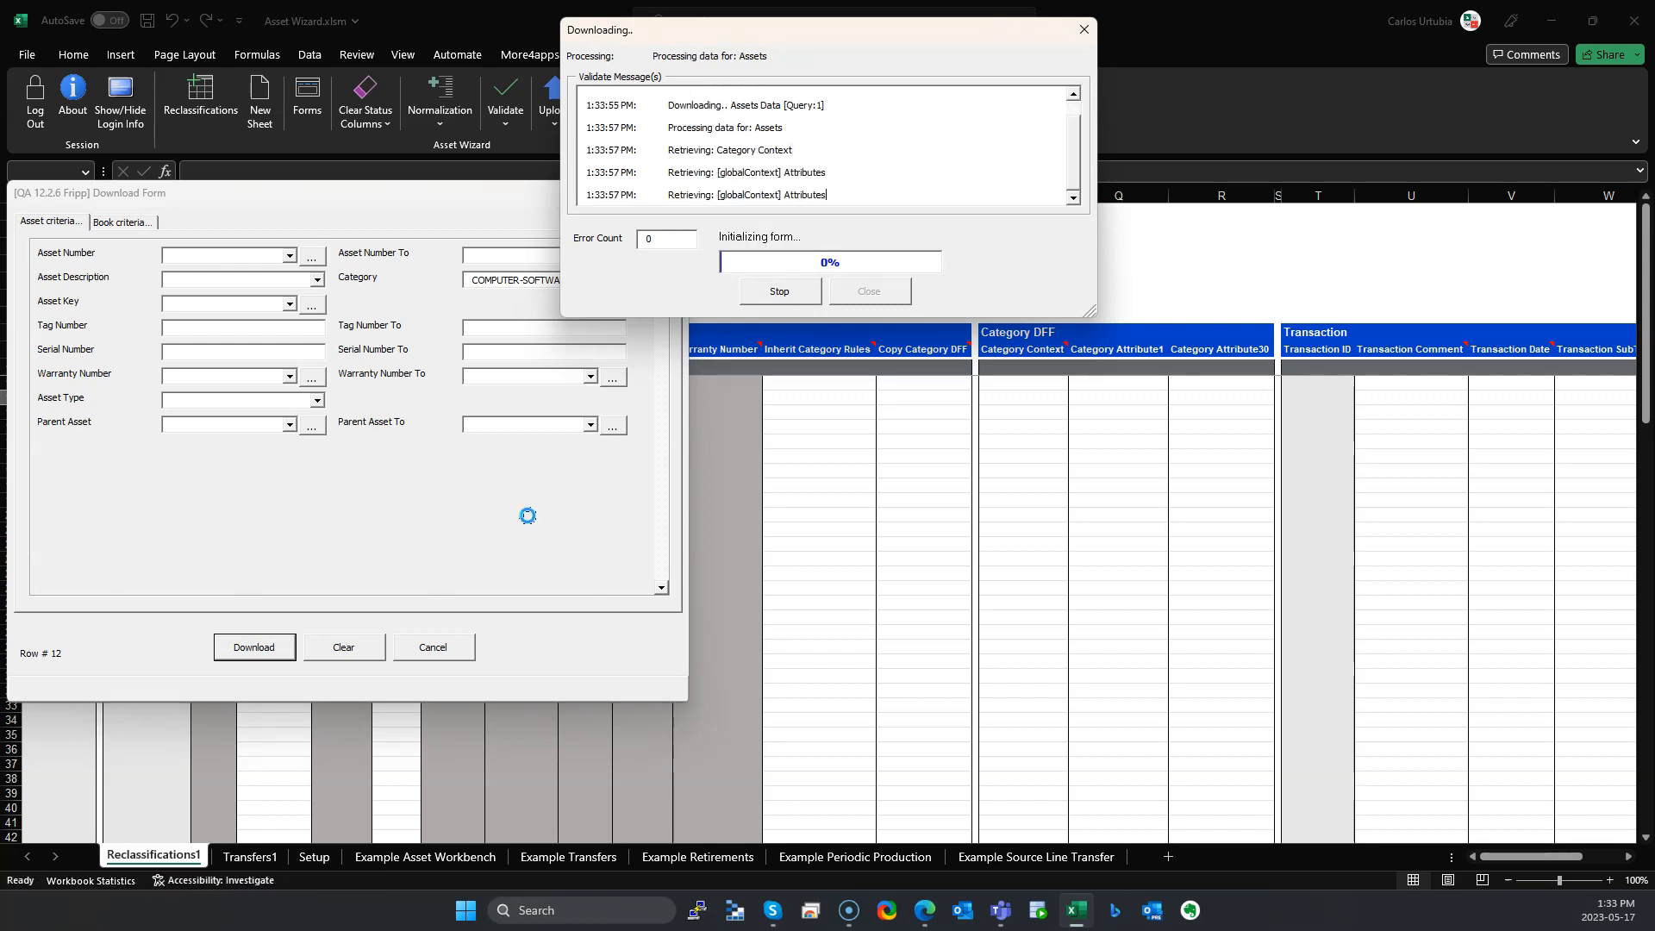
click(838, 291)
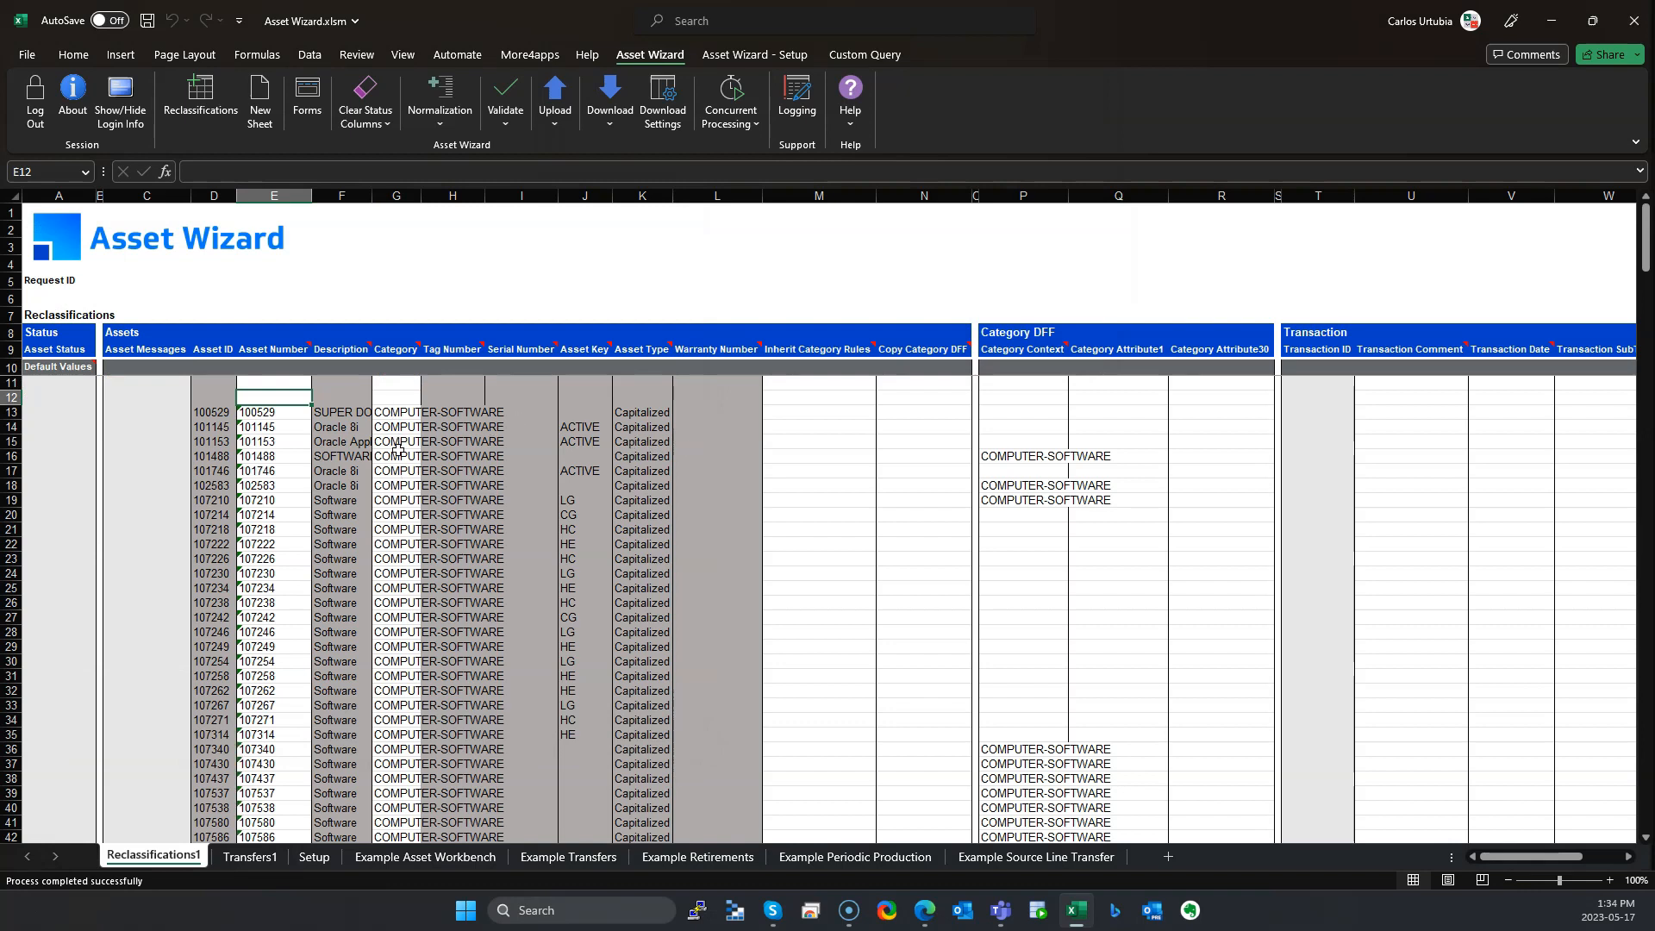
scroll(405, 509, down, 3)
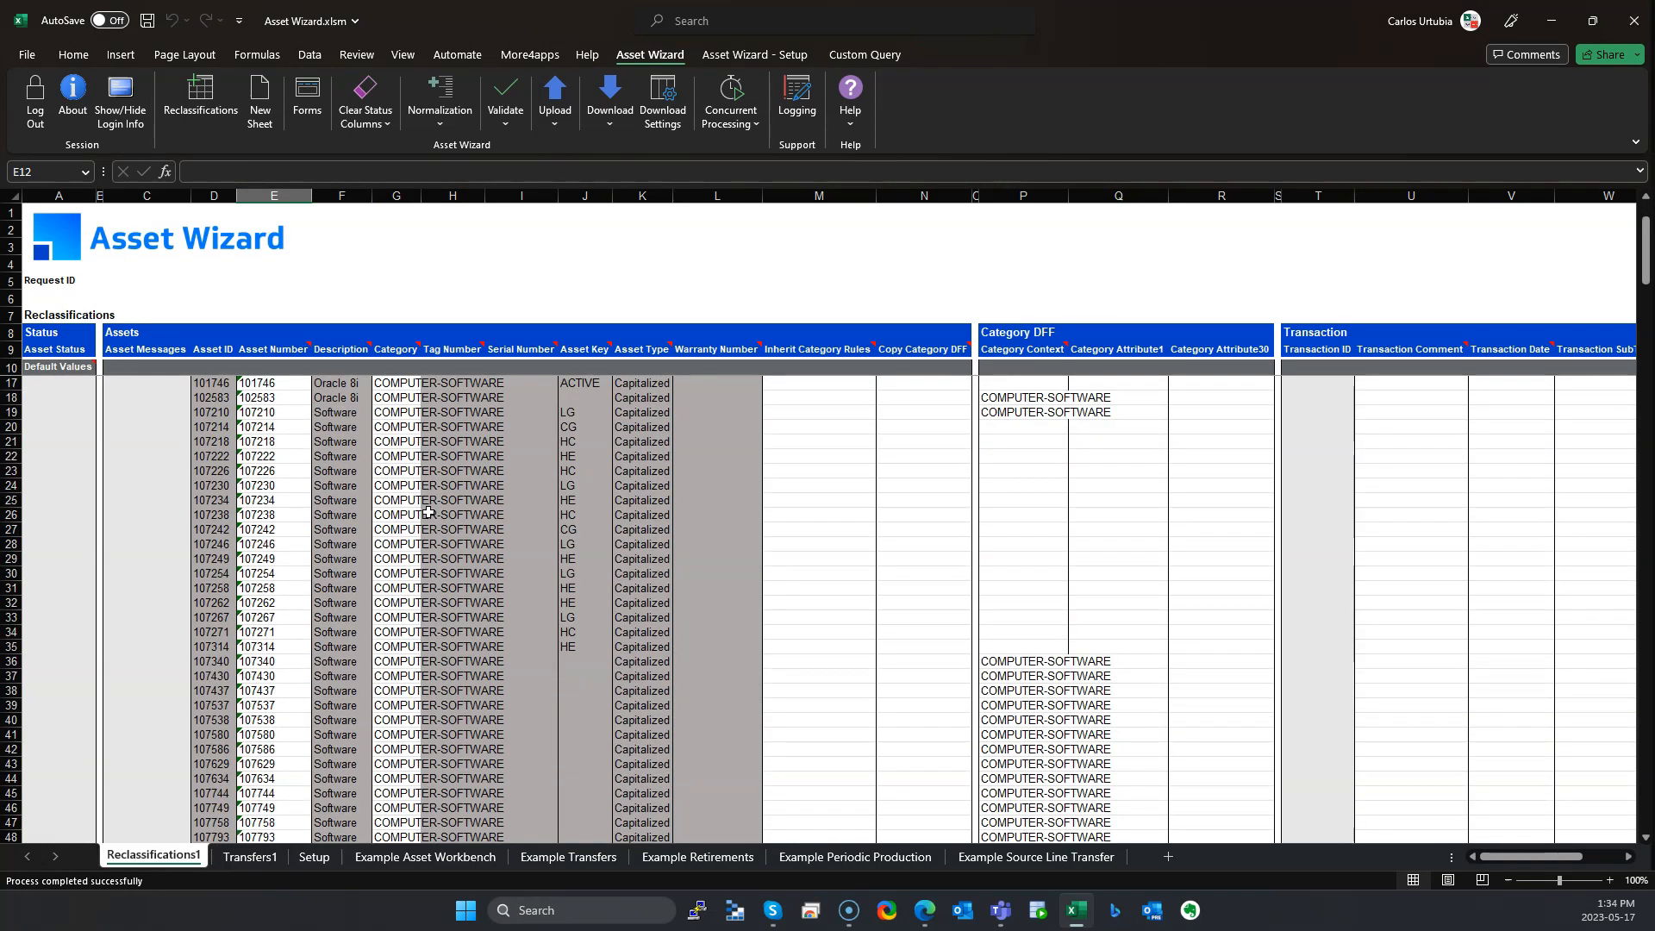
Step: Open the category segments of asset 109795 in row 132 and try HARDWARE as the minor category
scroll(429, 513, down, 20)
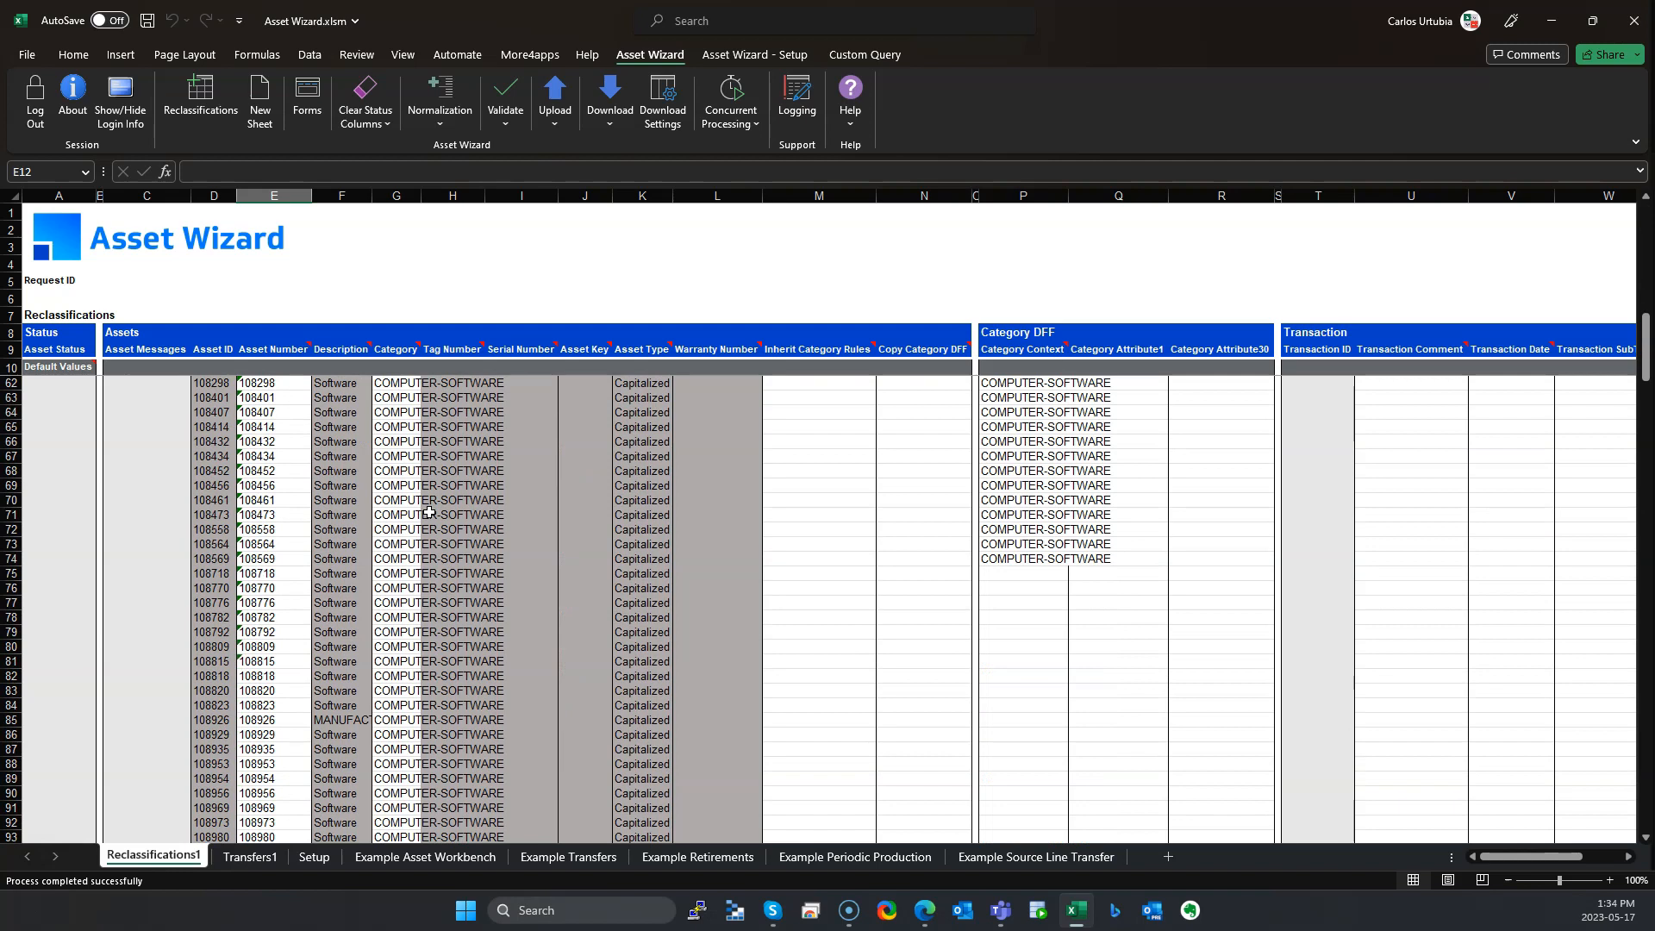
scroll(428, 518, down, 16)
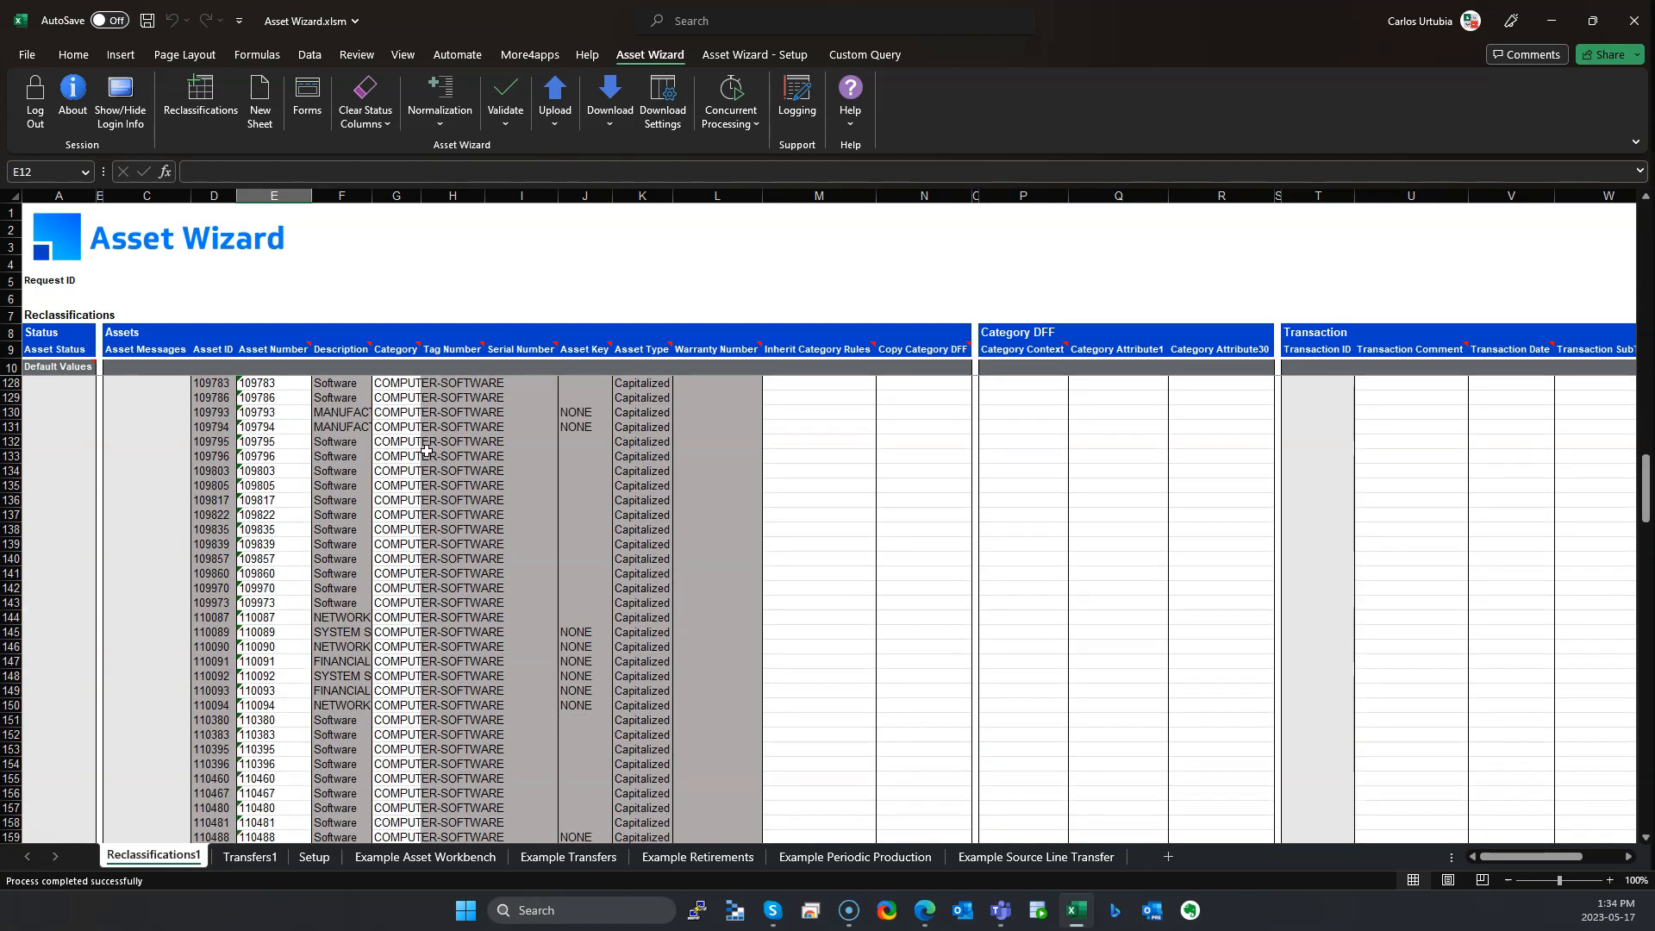
click(390, 441)
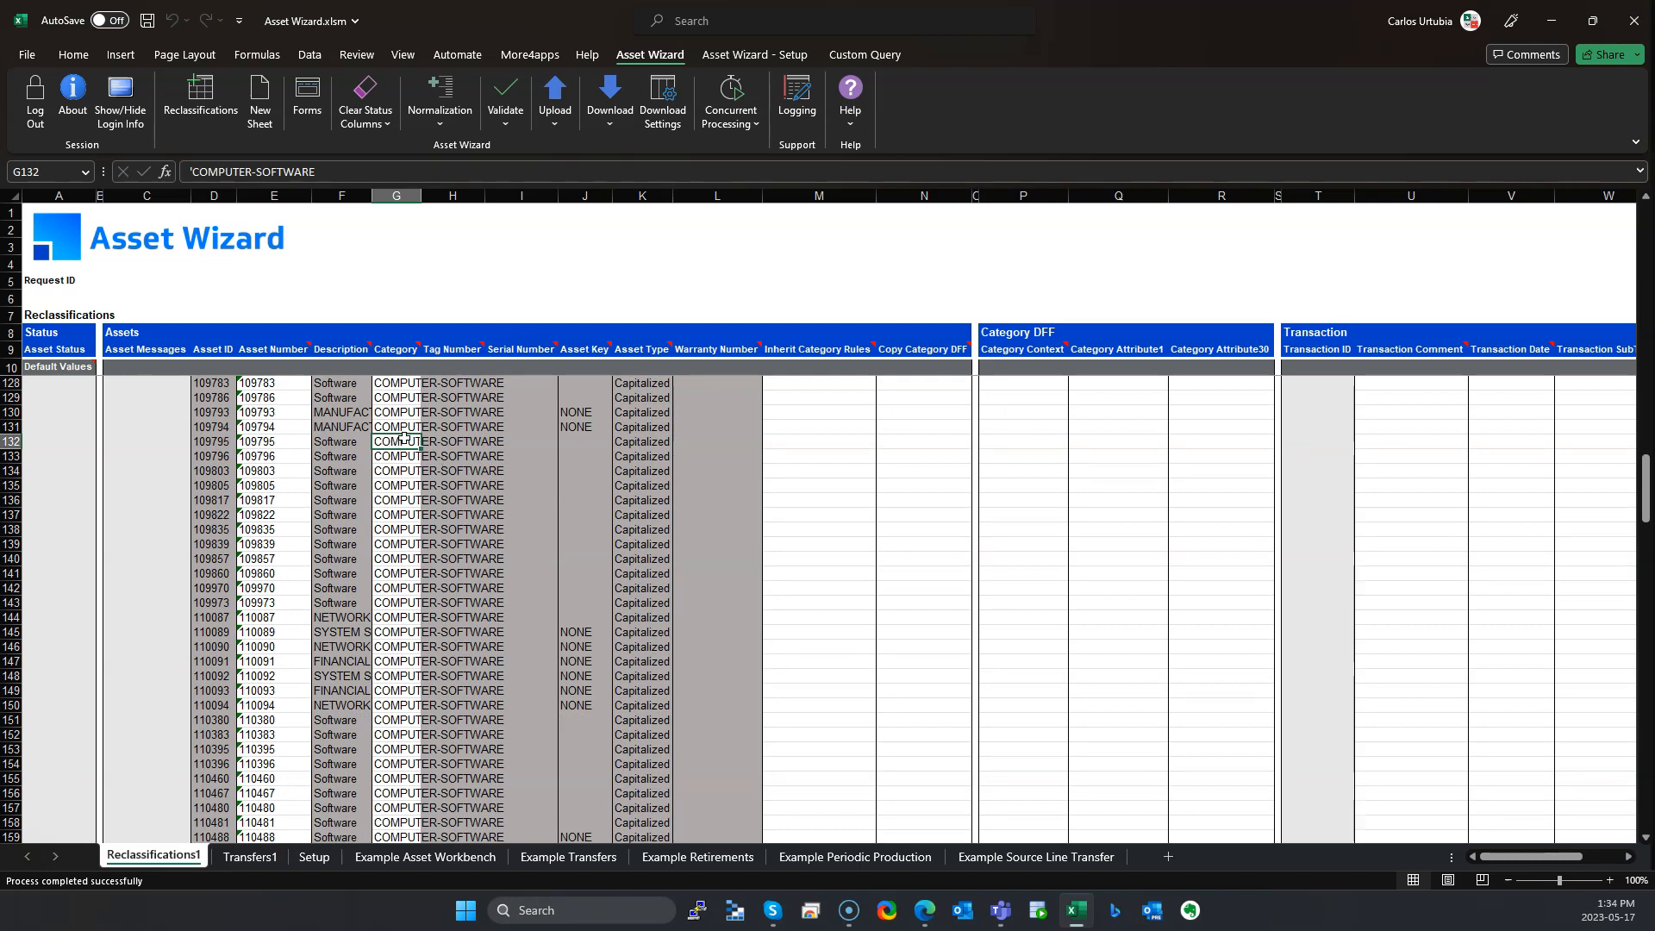
double_click(404, 440)
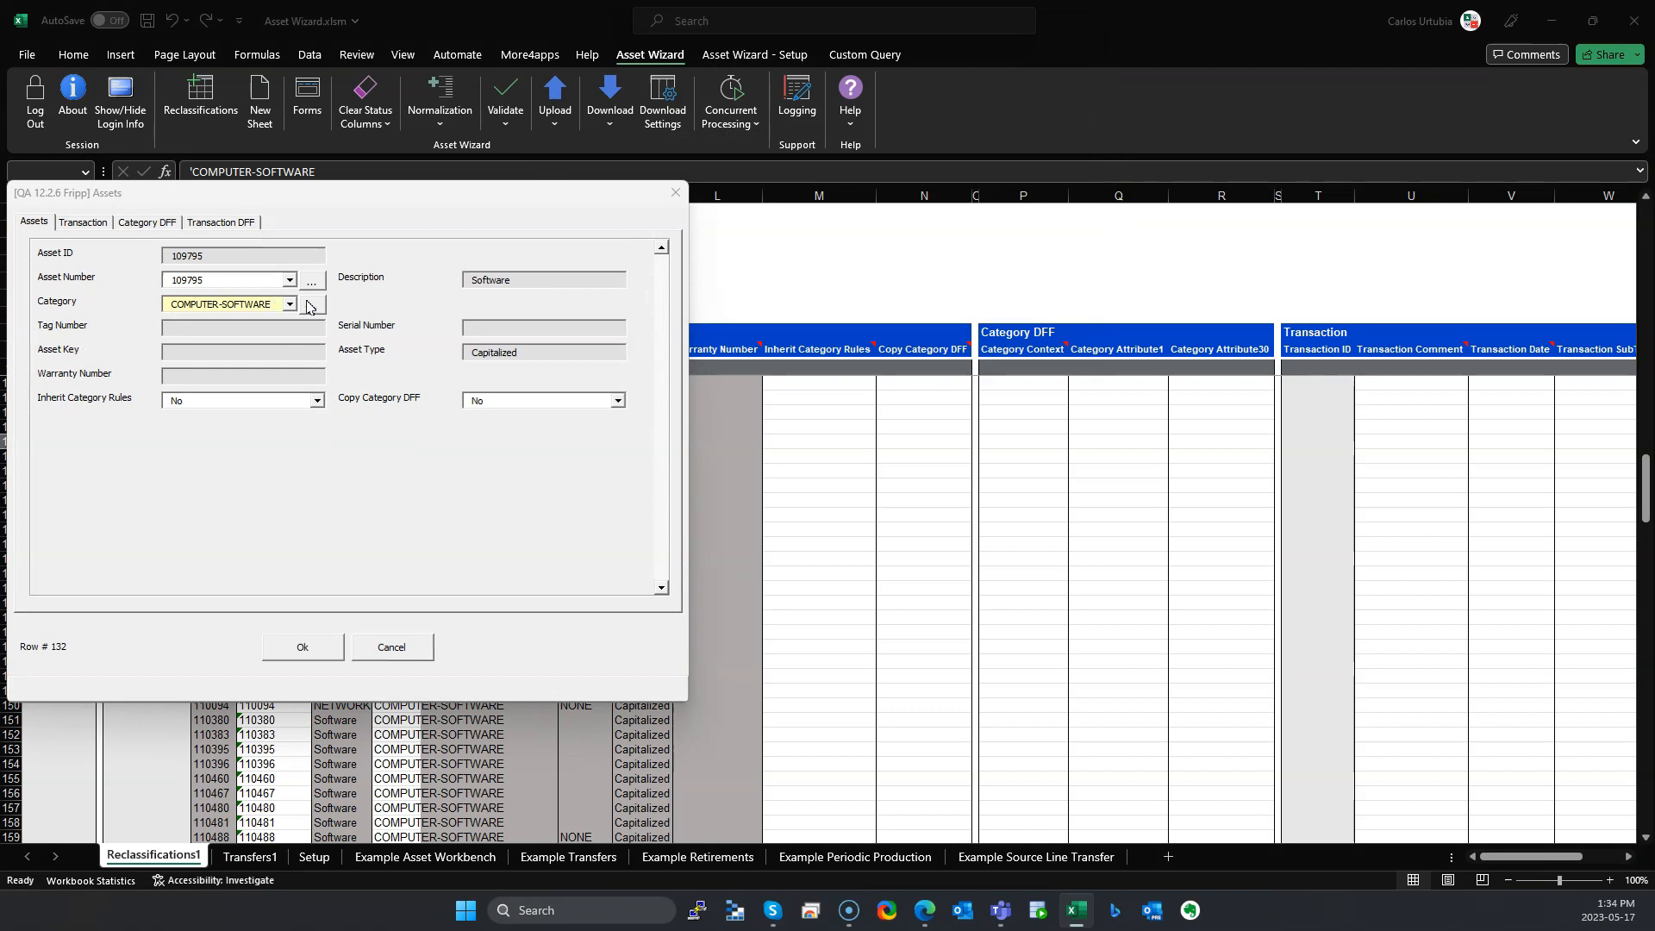
click(311, 304)
double_click(900, 120)
text(HARDWARE)
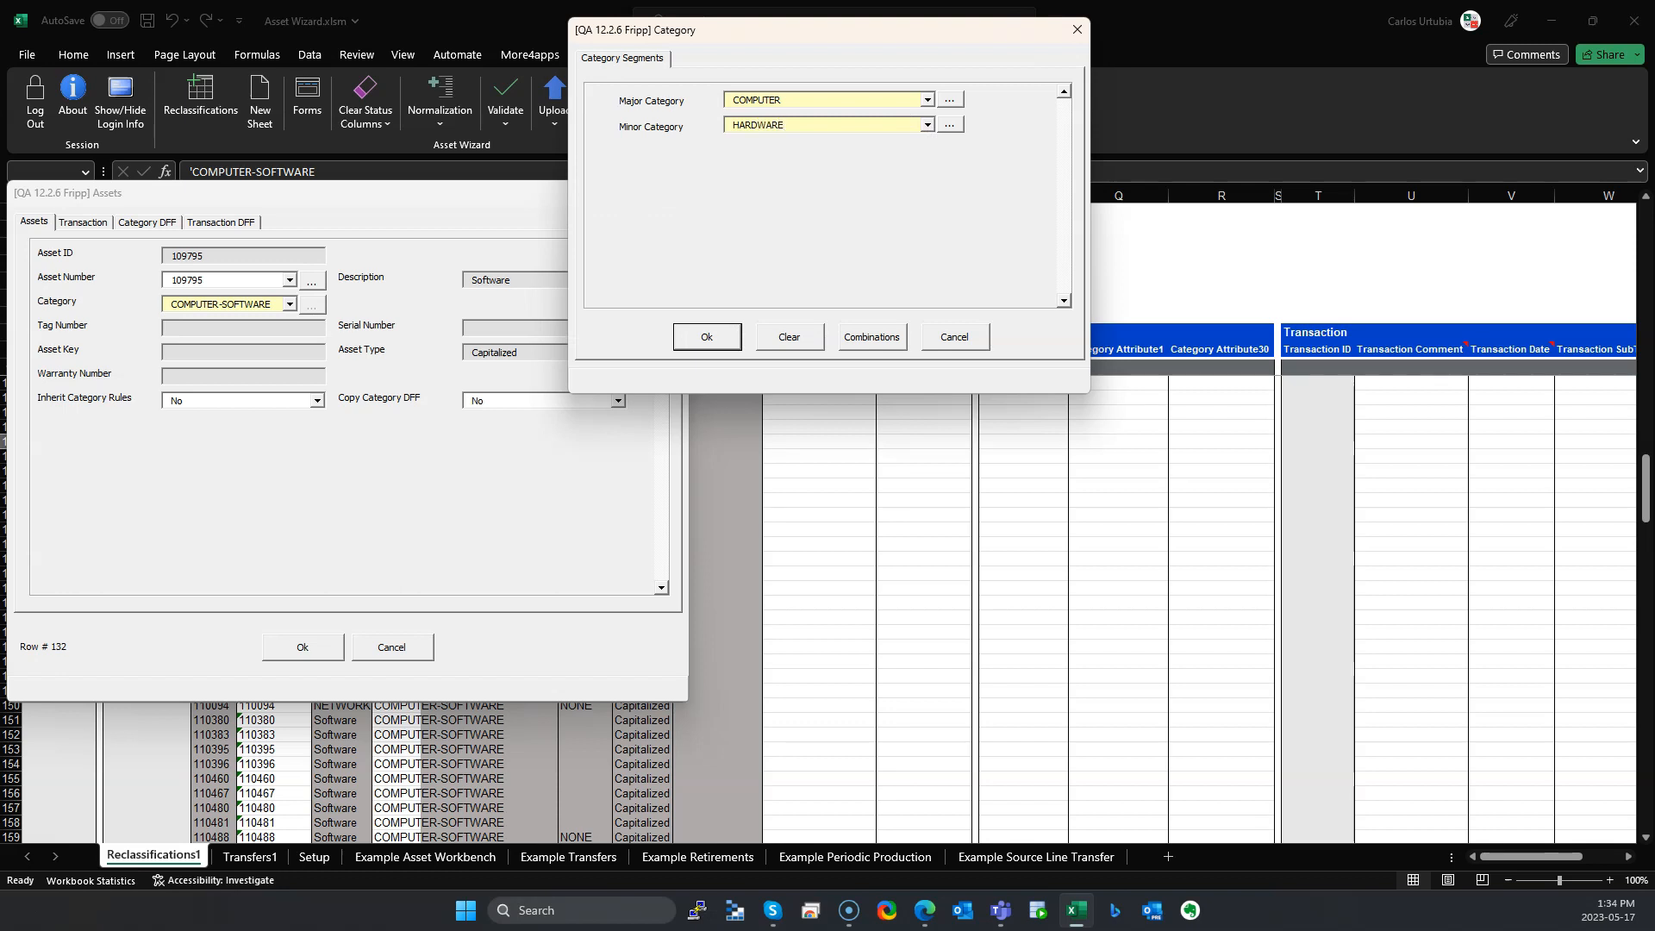
Step: Look up the available COMPUTER minor categories and set the row 132 asset's category to COMPUTER-SERVER
click(927, 125)
click(922, 129)
key(BackSpace)
key(BackSpace)
key(BackSpace)
key(BackSpace)
key(BackSpace)
key(BackSpace)
key(BackSpace)
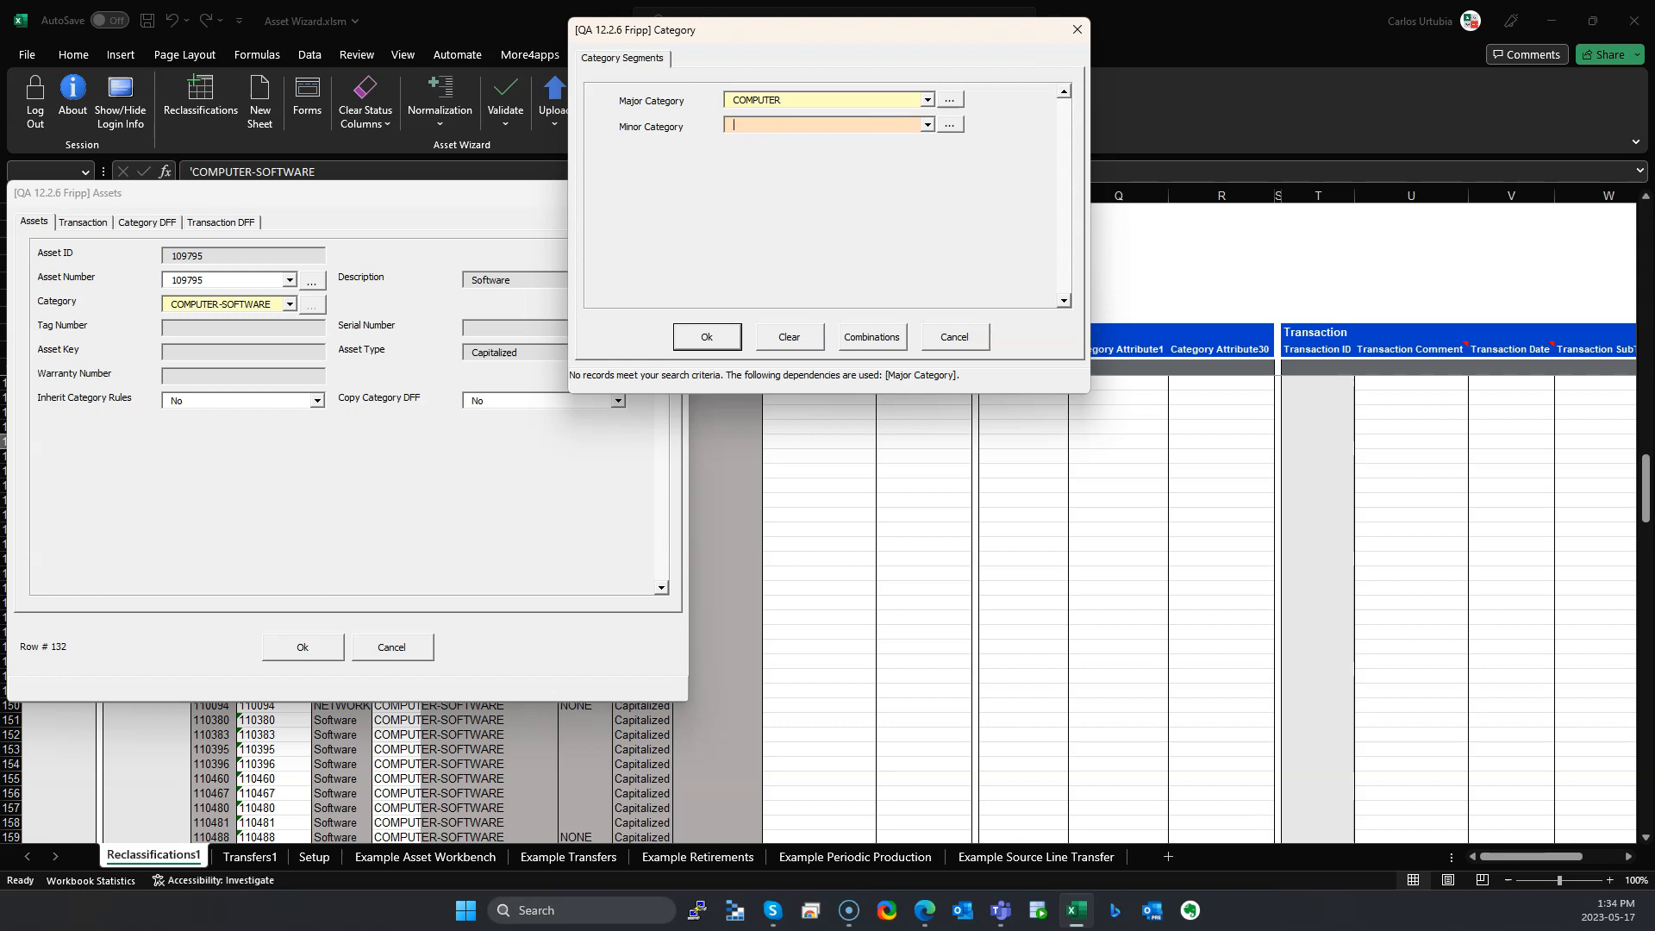
click(950, 125)
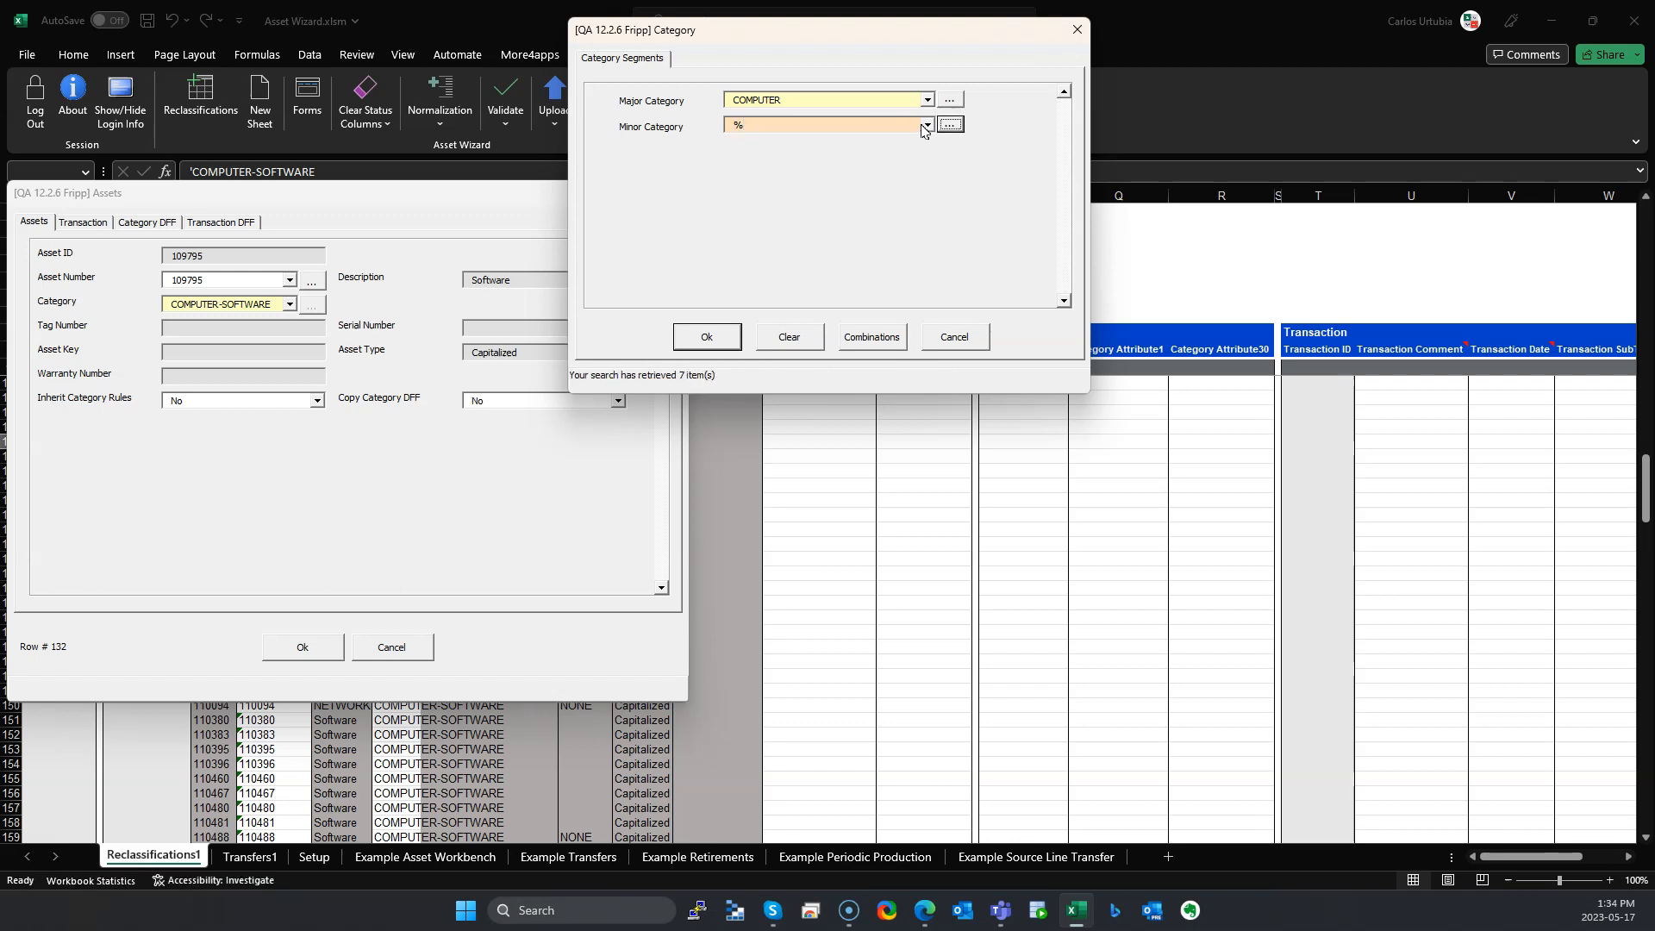
click(927, 131)
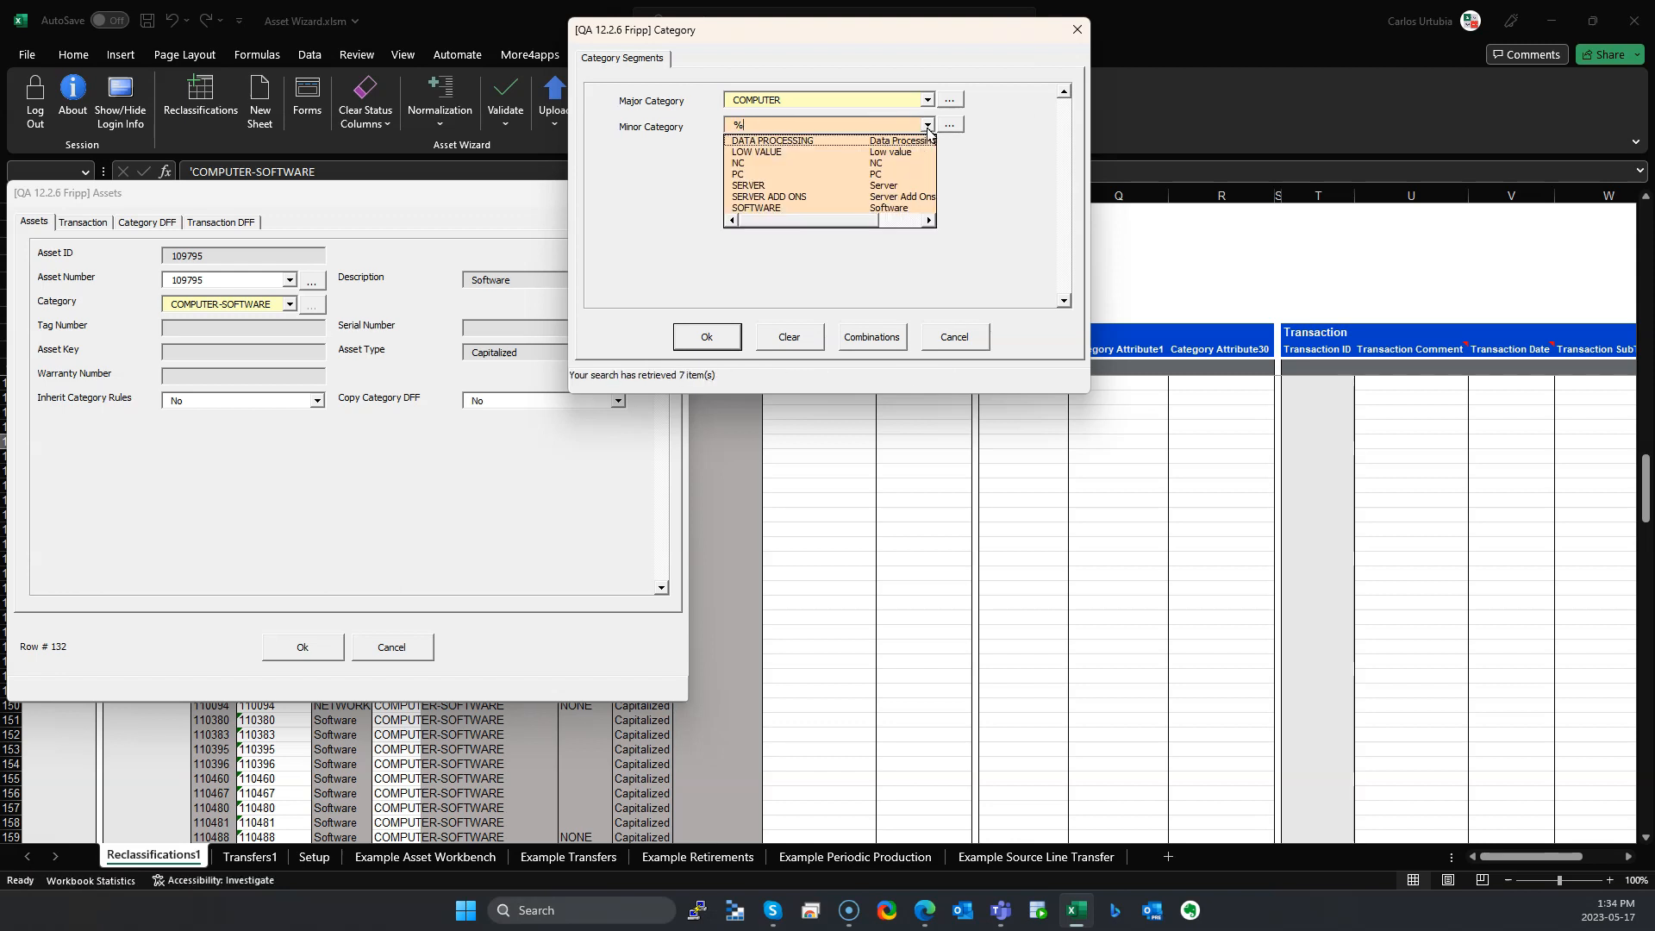
click(792, 185)
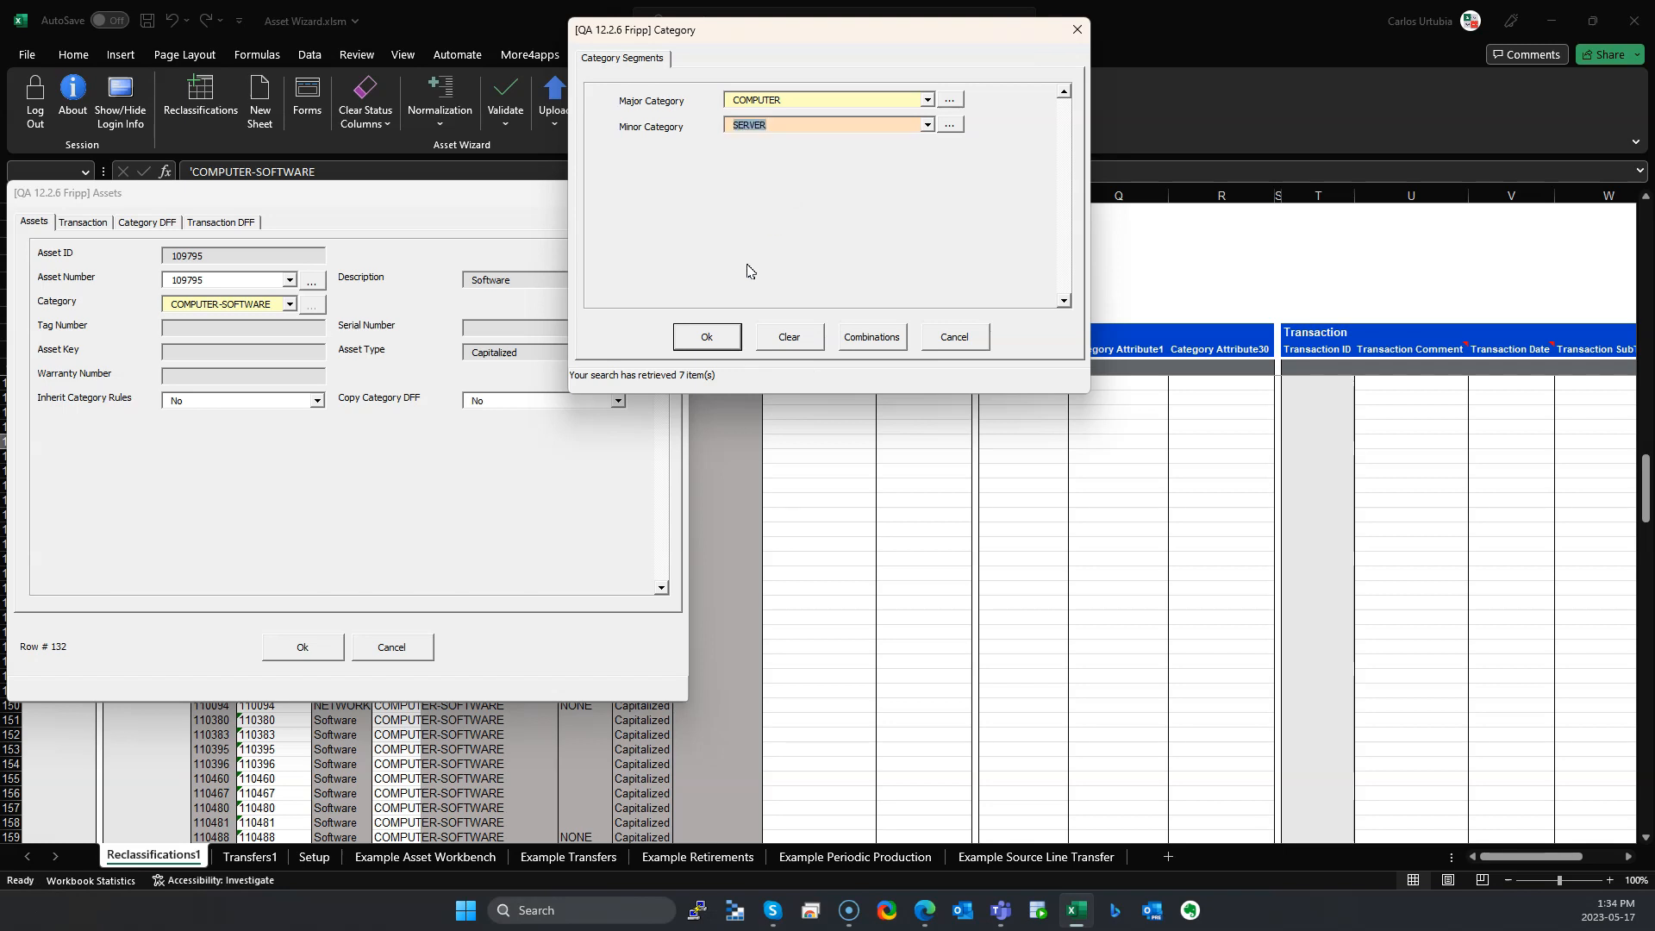
click(715, 336)
click(302, 654)
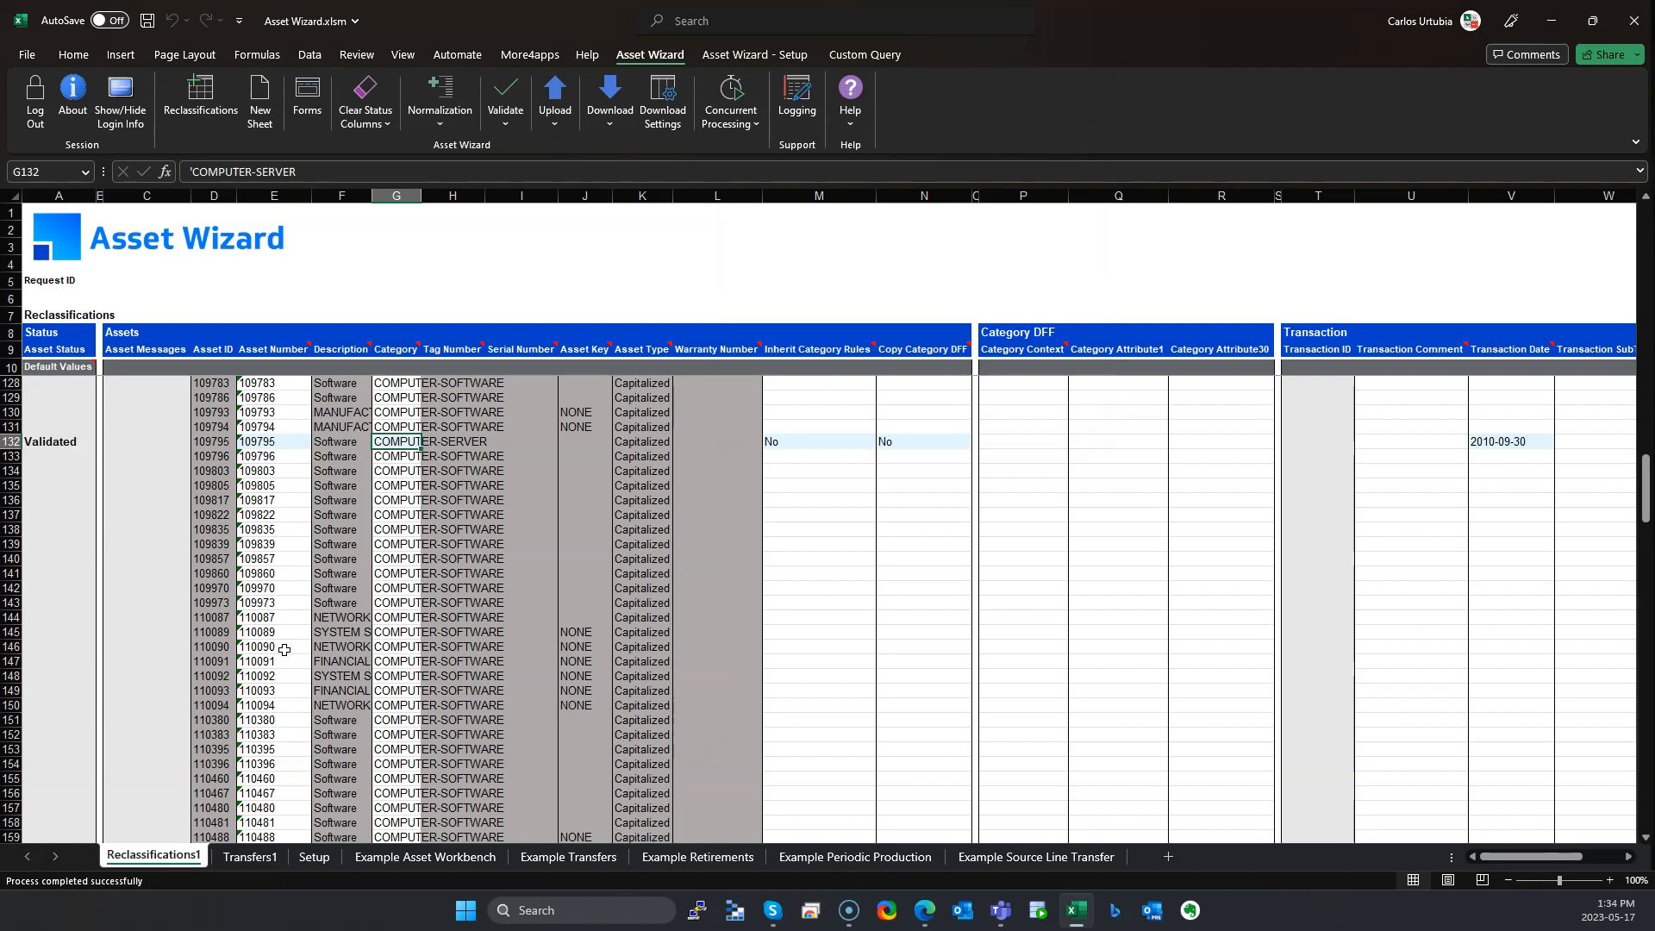
Step: Fill the COMPUTER-SERVER category from row 132 down through row 136
key(shift+Down)
key(shift+Down)
key(shift+Down)
key(shift+Down)
key(ctrl+d)
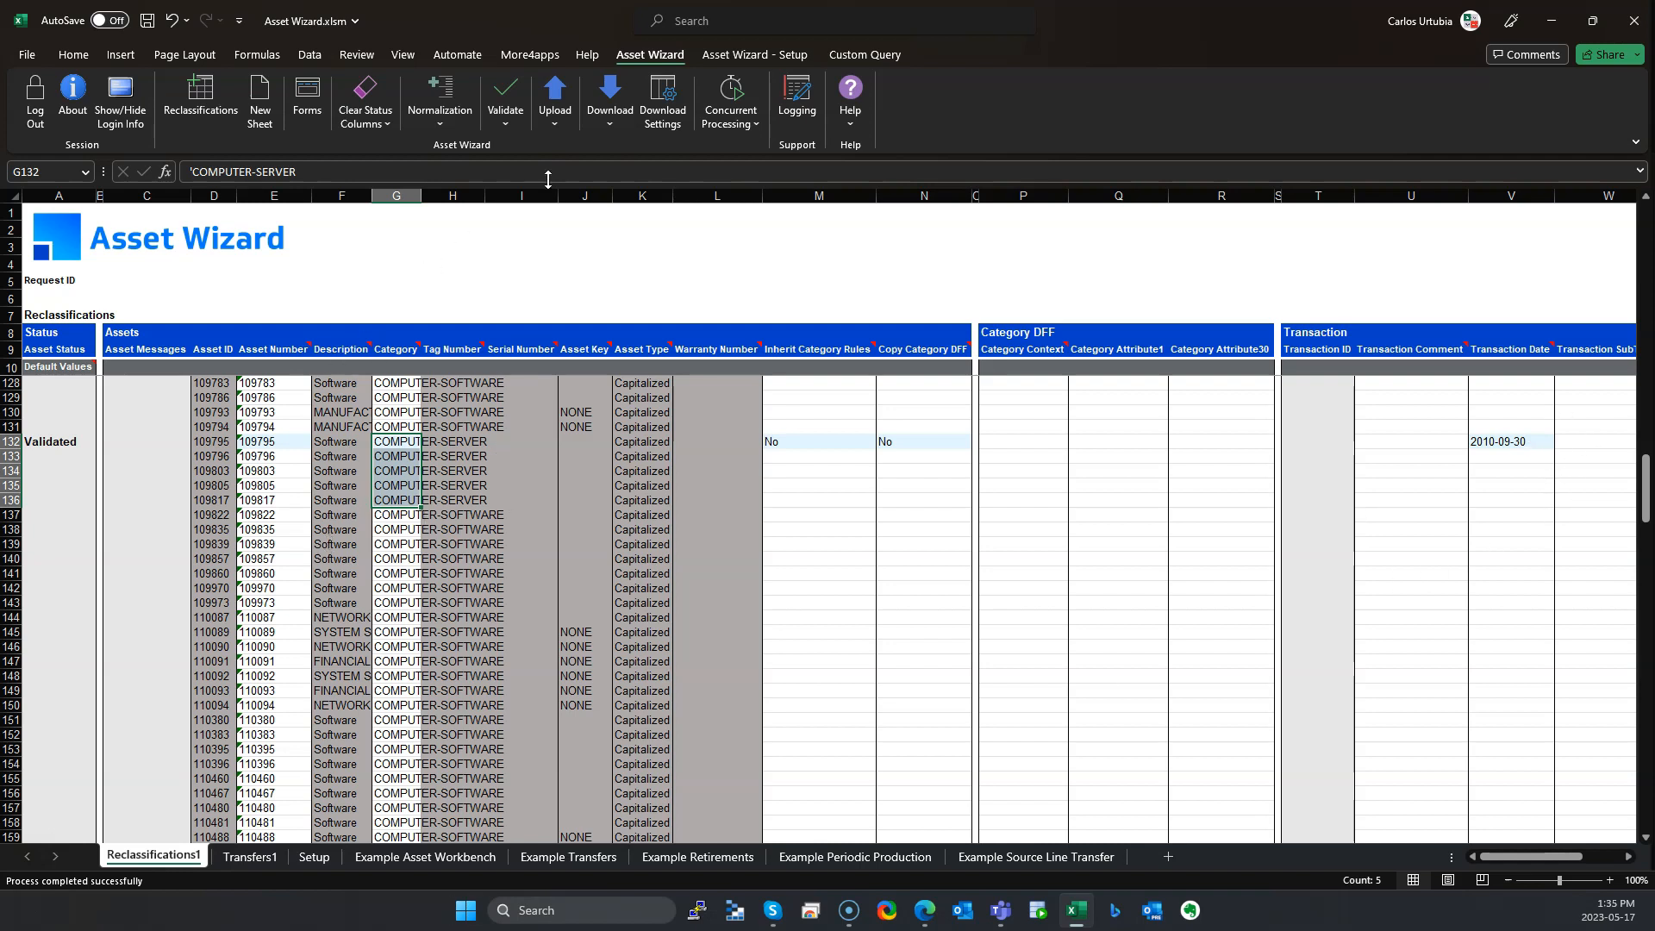
Step: Try to upload the selected rows 132 to 136 and read the full asset message in row 132
click(557, 114)
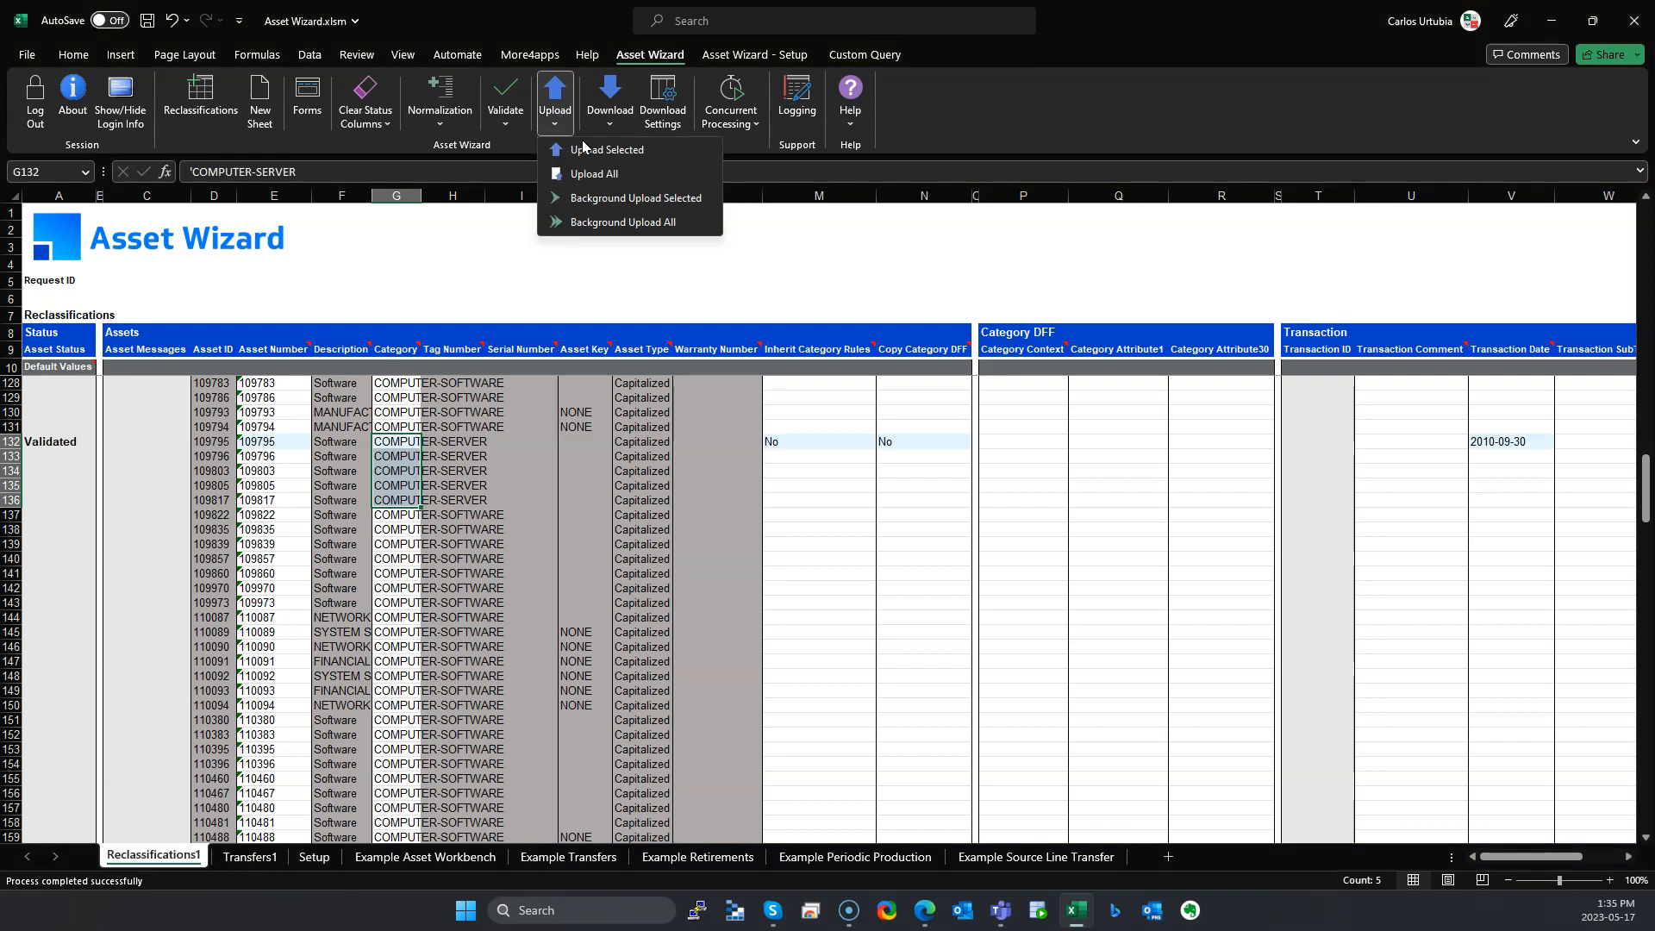
click(593, 162)
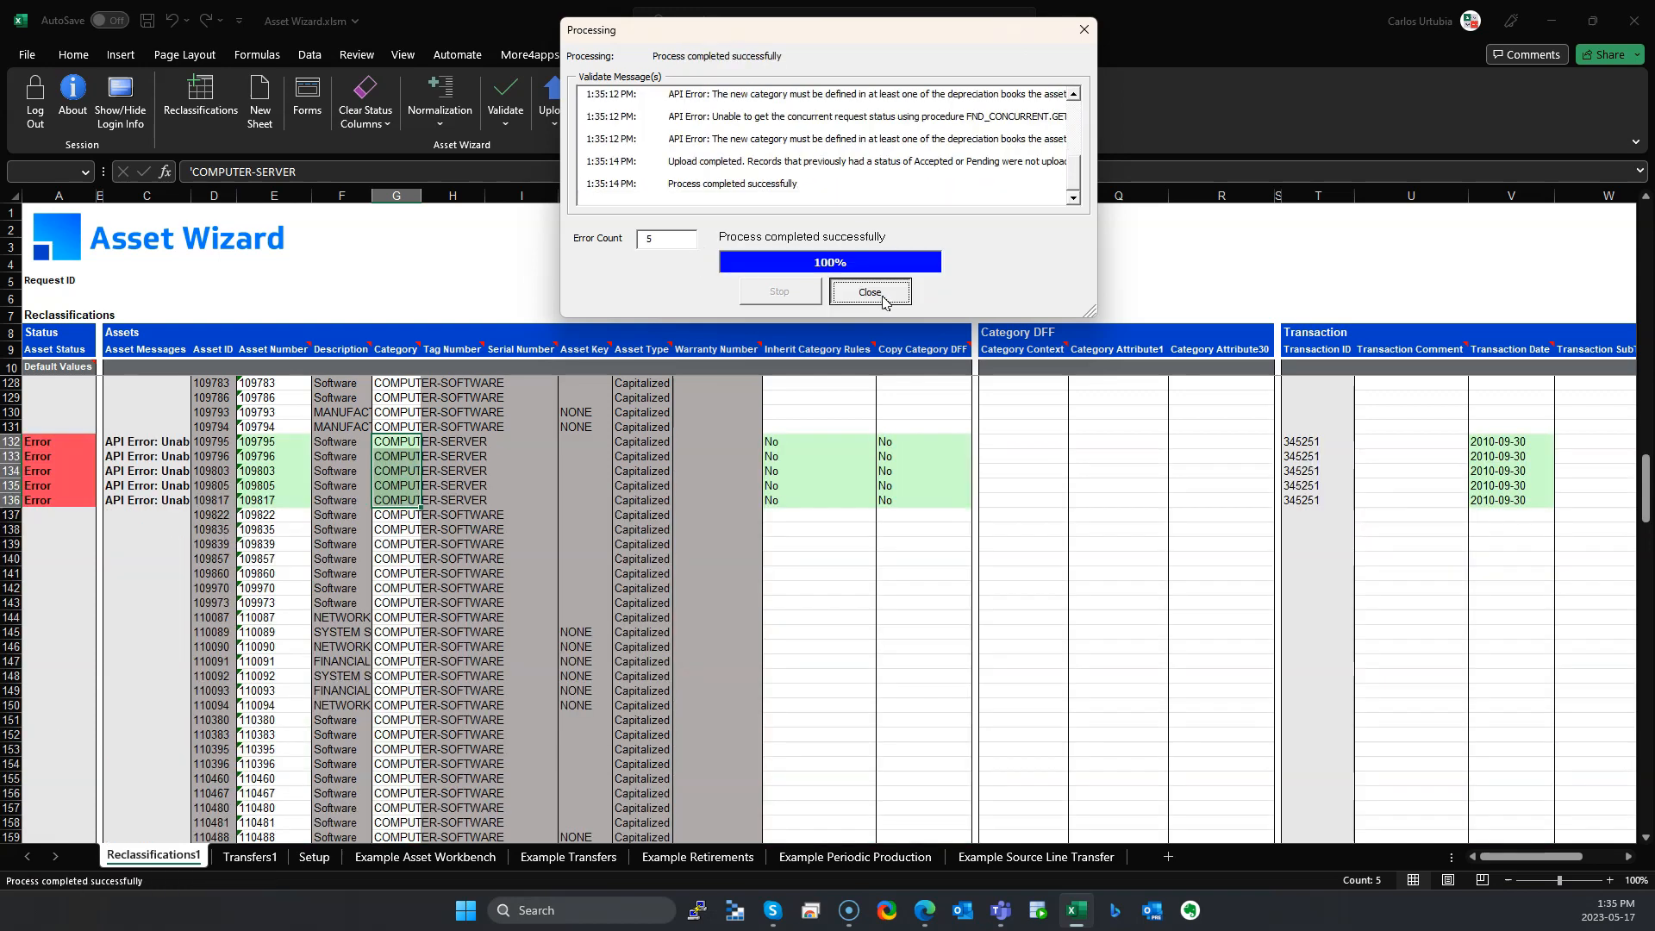
click(884, 297)
click(140, 453)
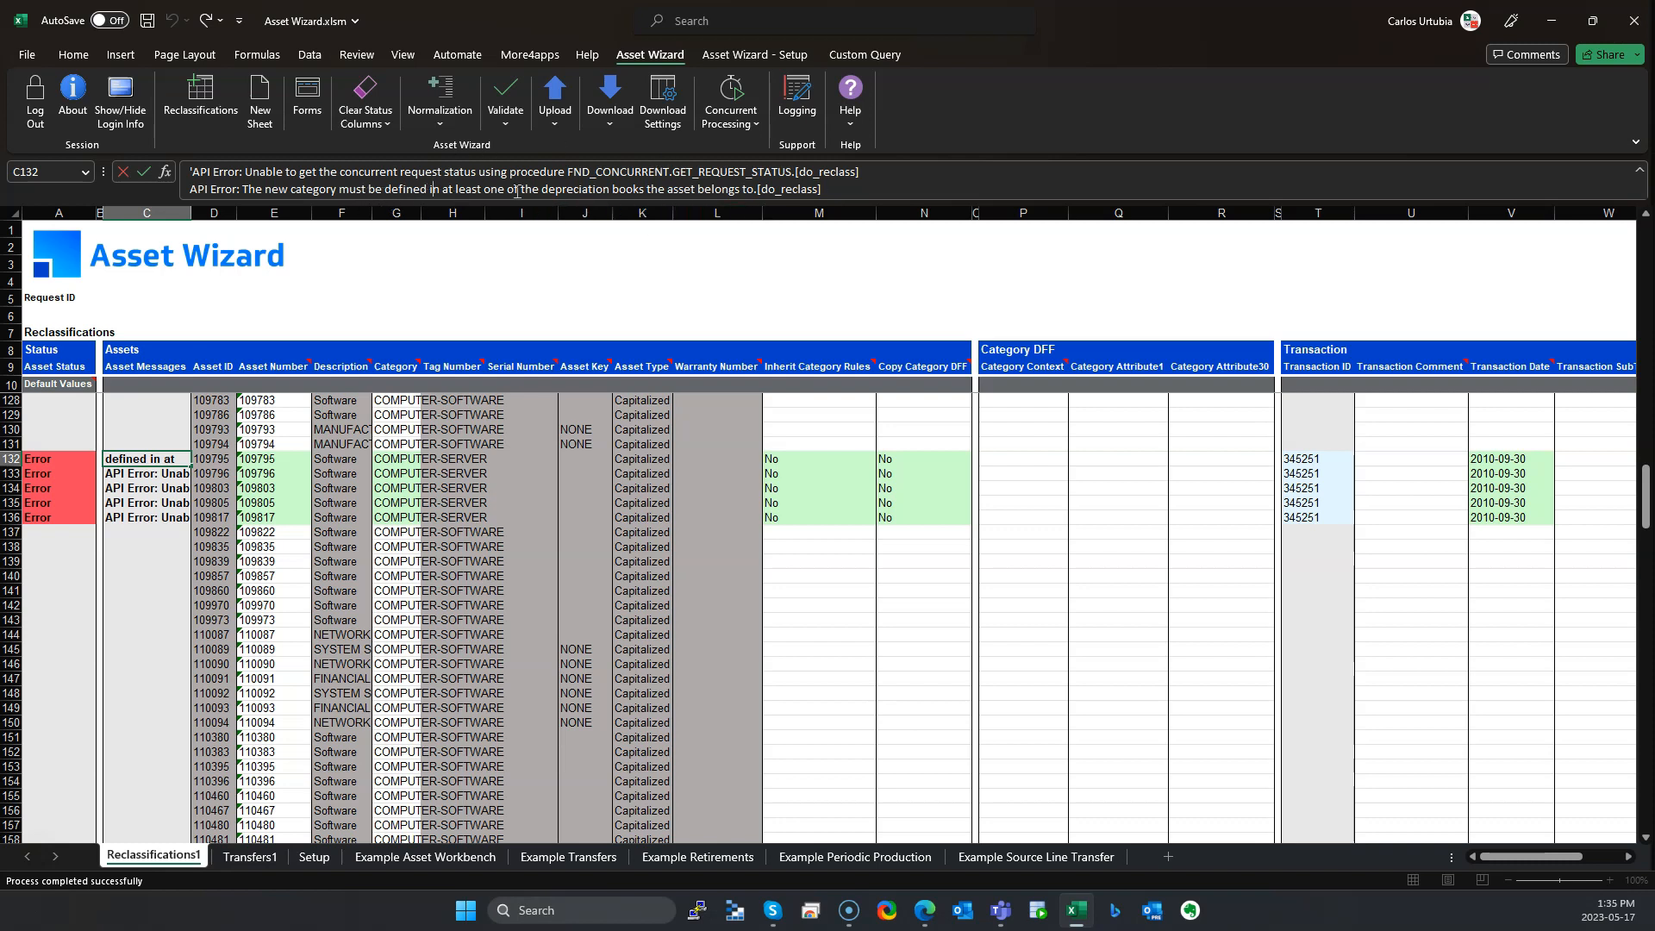
click(320, 503)
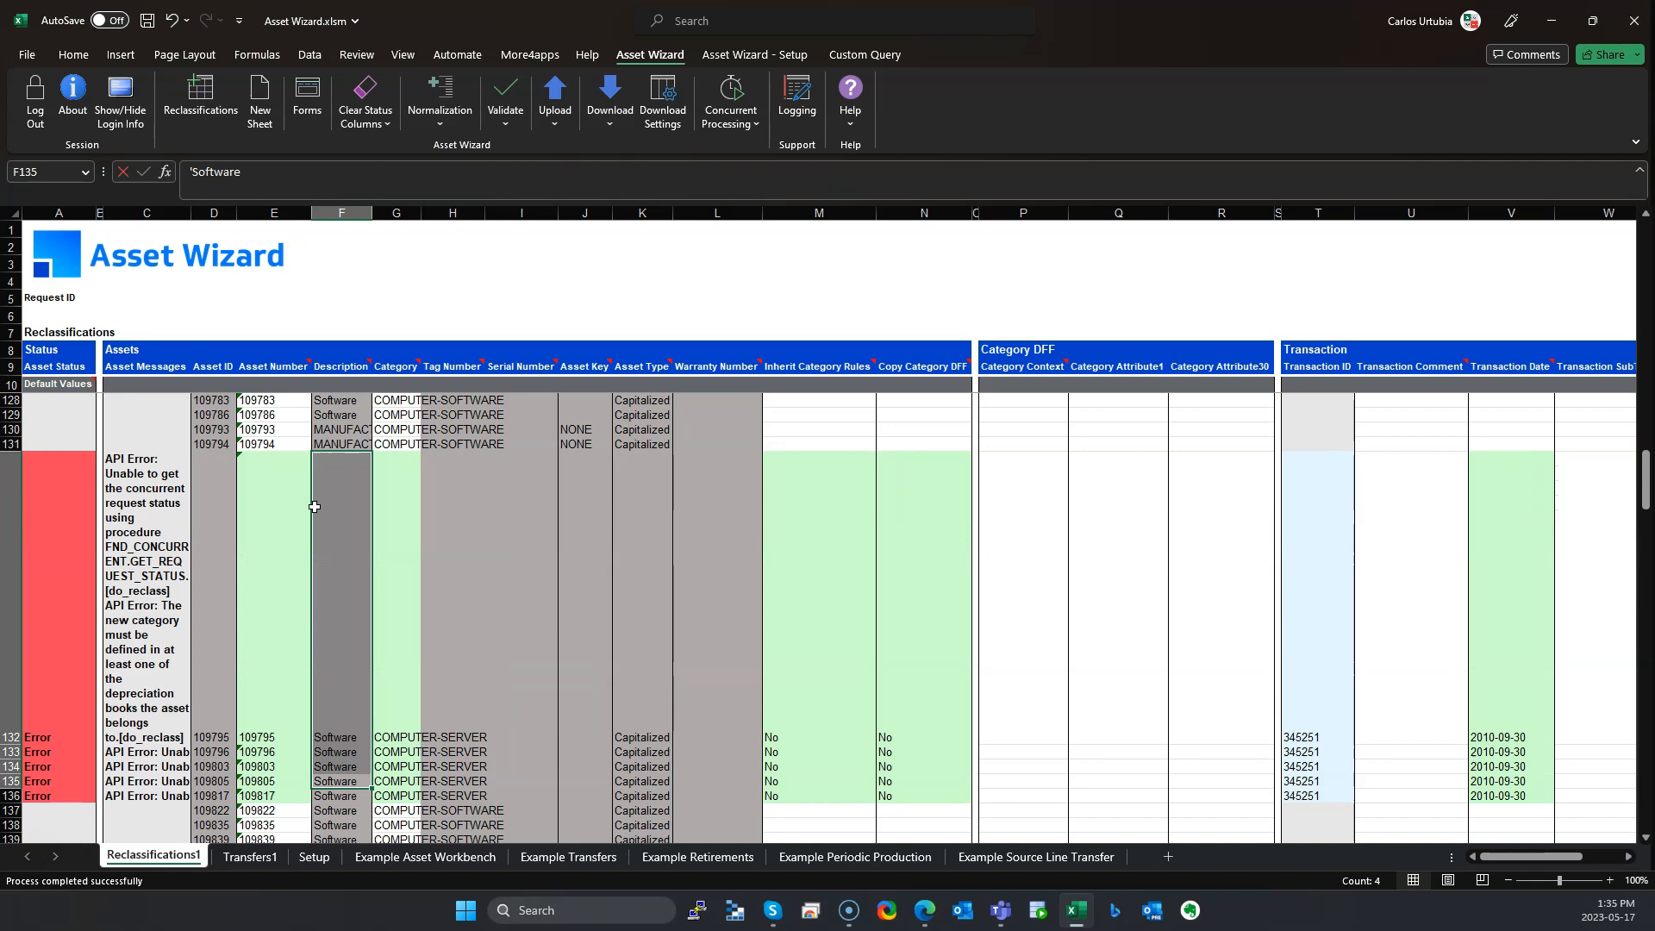
Step: Change the category of the row 132 asset to COMPUTER-PC through its category segments
double_click(408, 737)
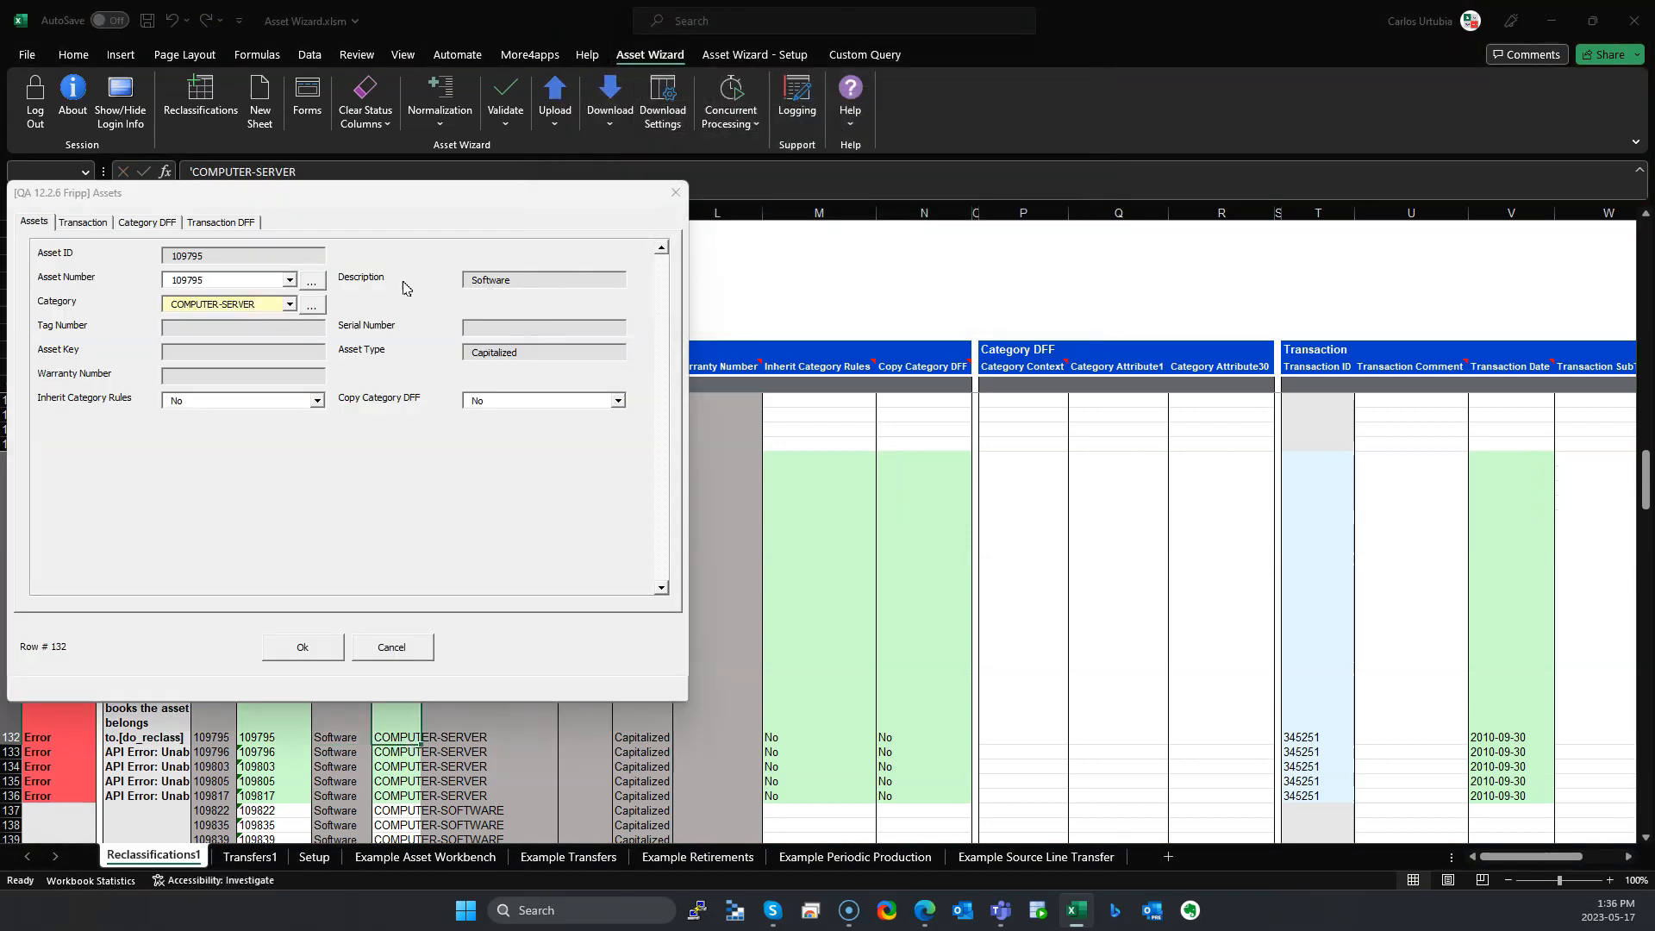
click(312, 306)
click(888, 123)
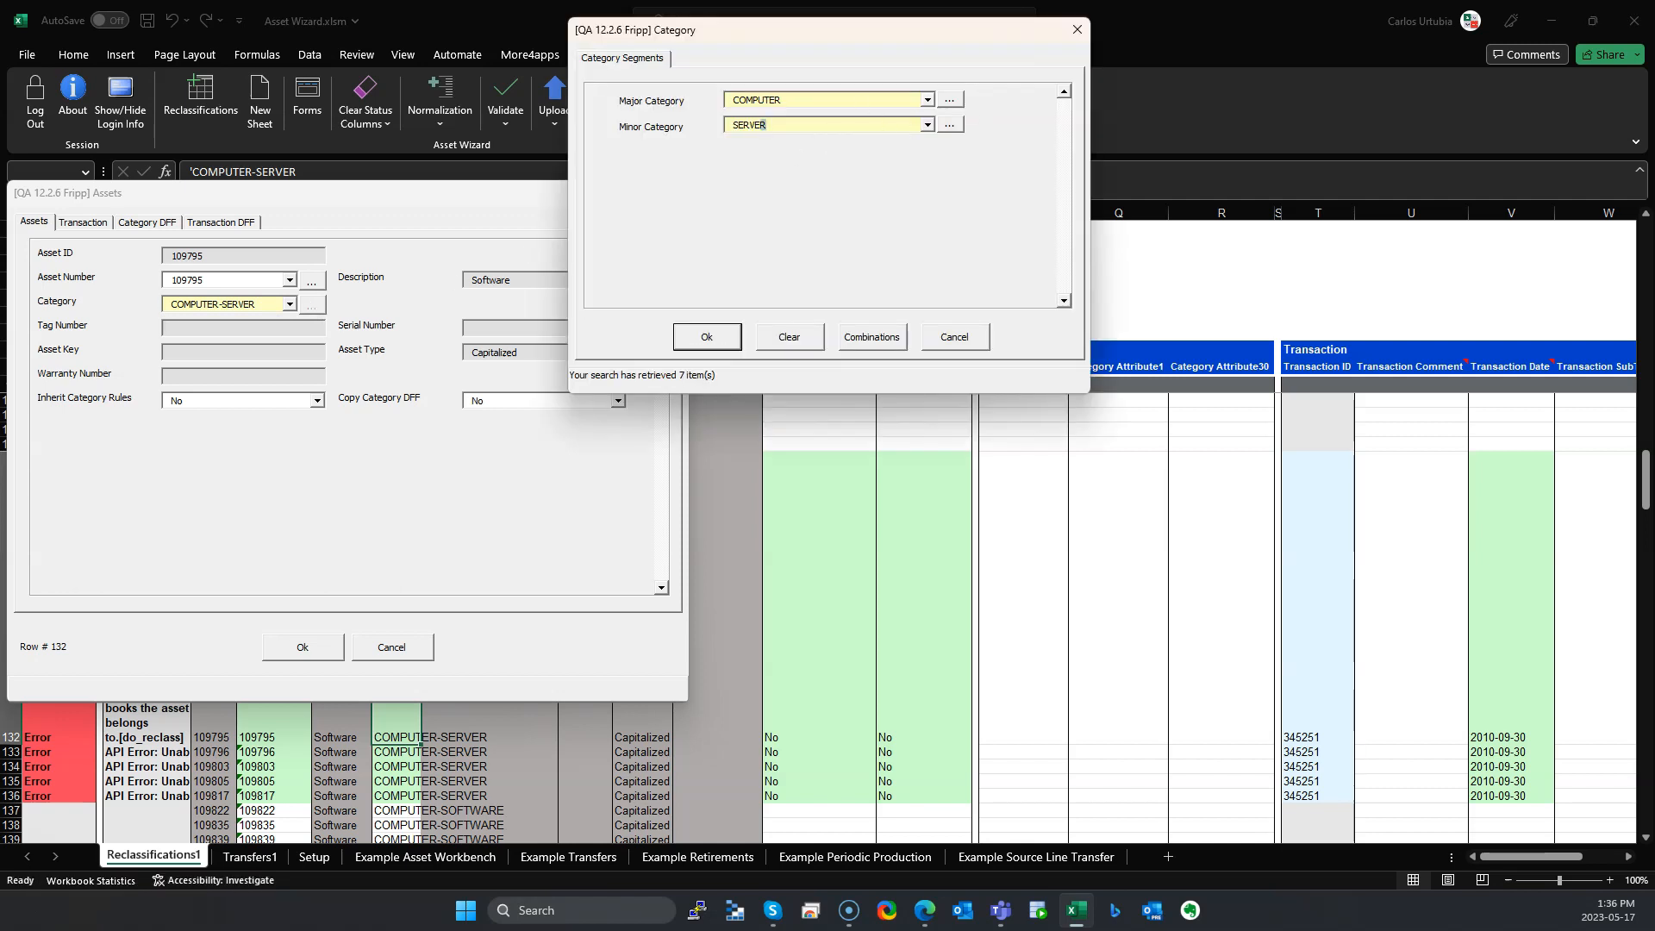
key(shift+Left)
key(shift+Left)
key(BackSpace)
click(928, 126)
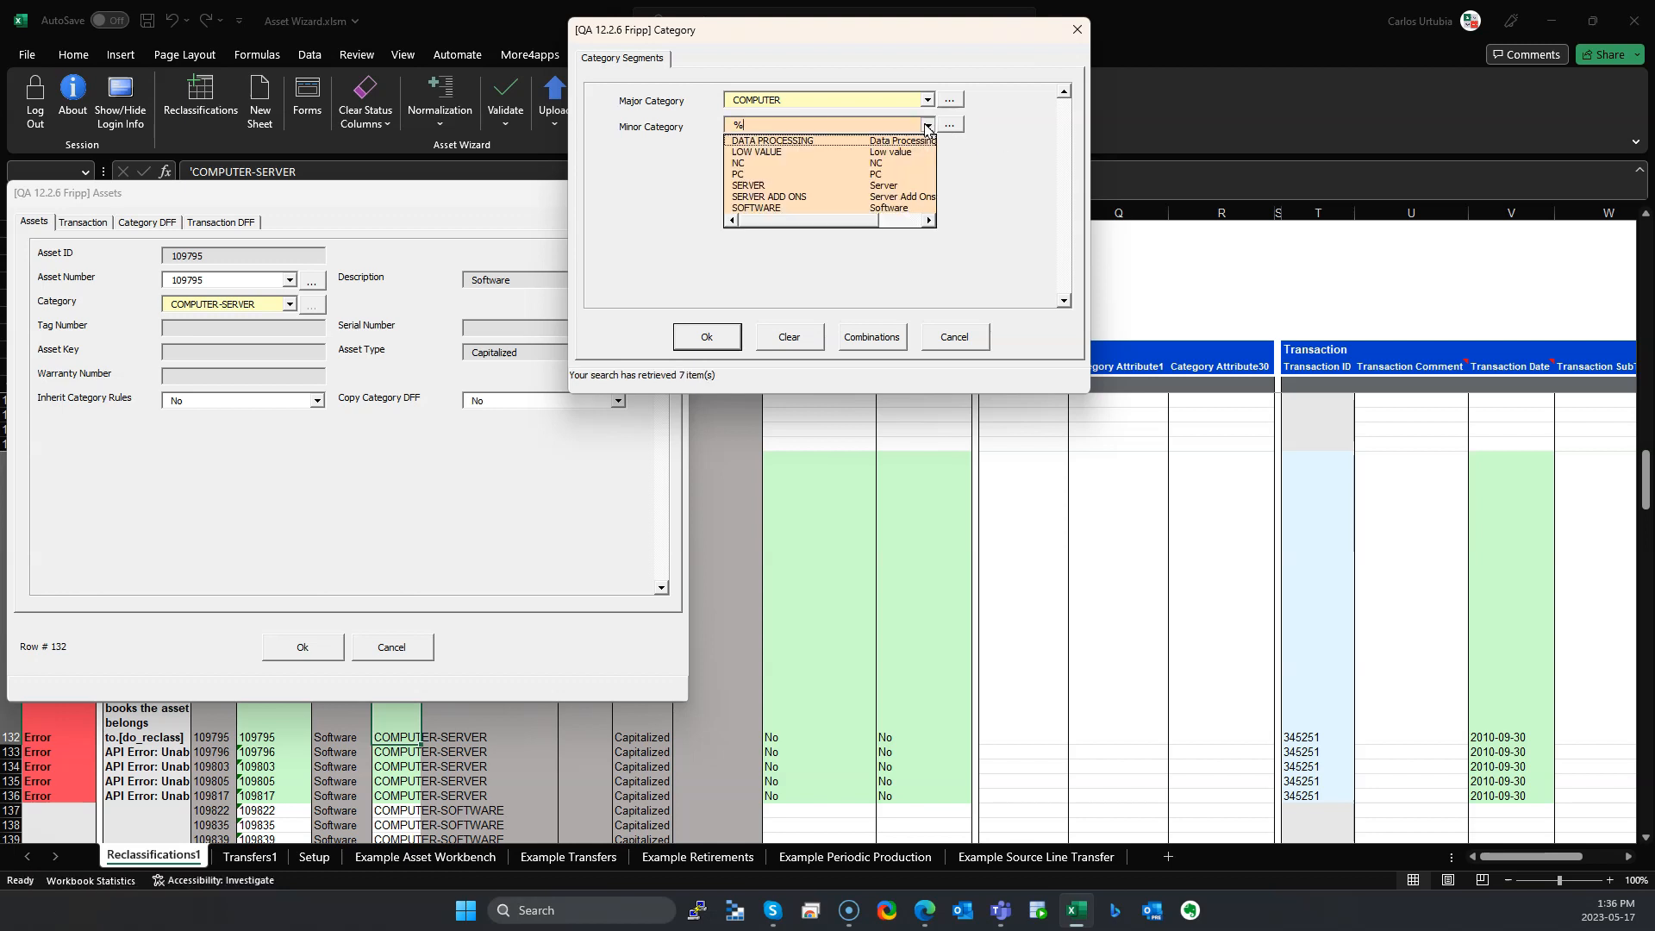
click(795, 174)
click(720, 339)
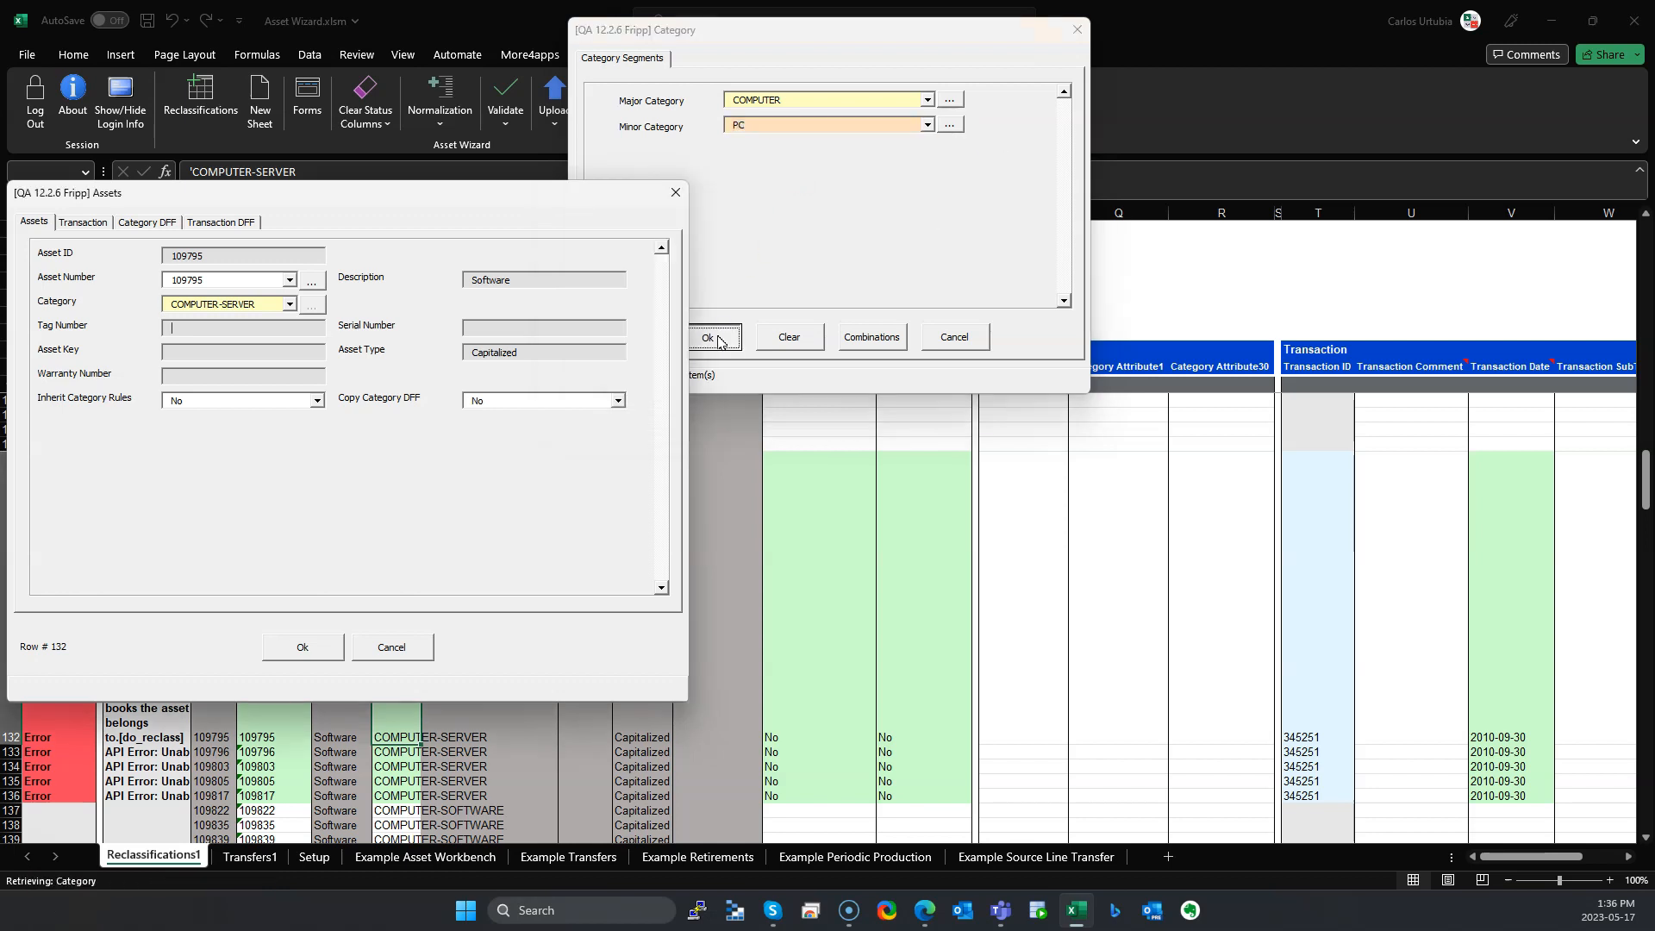
click(307, 648)
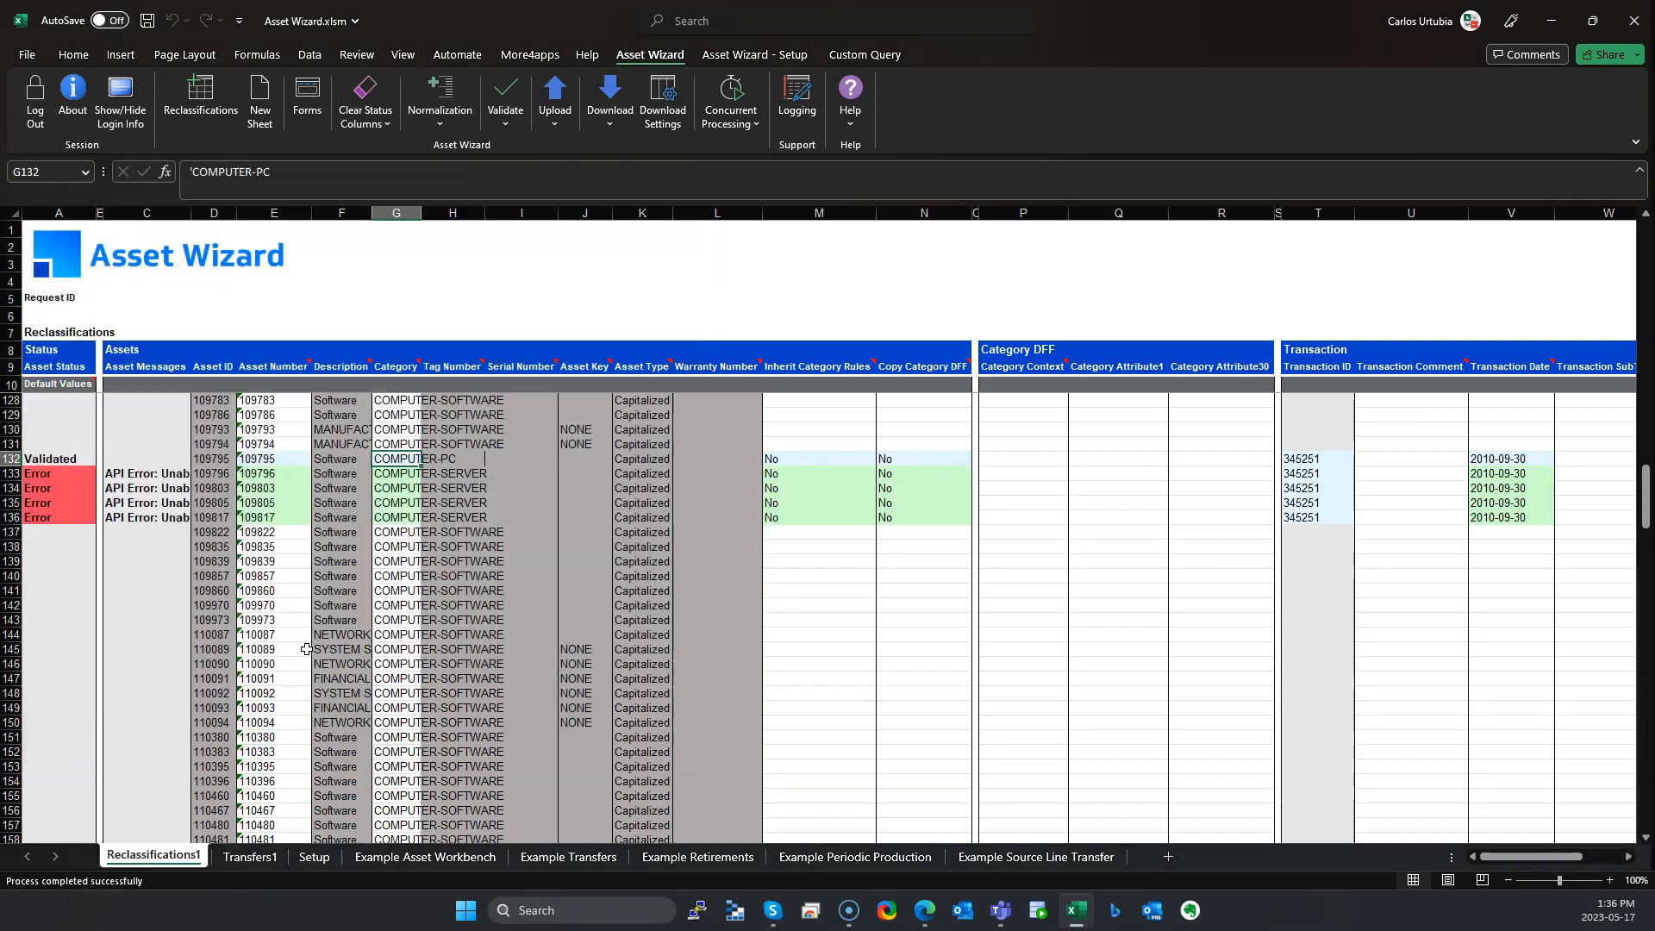
Step: Upload only the row 132 reclassification and close the processing window
click(562, 120)
click(596, 151)
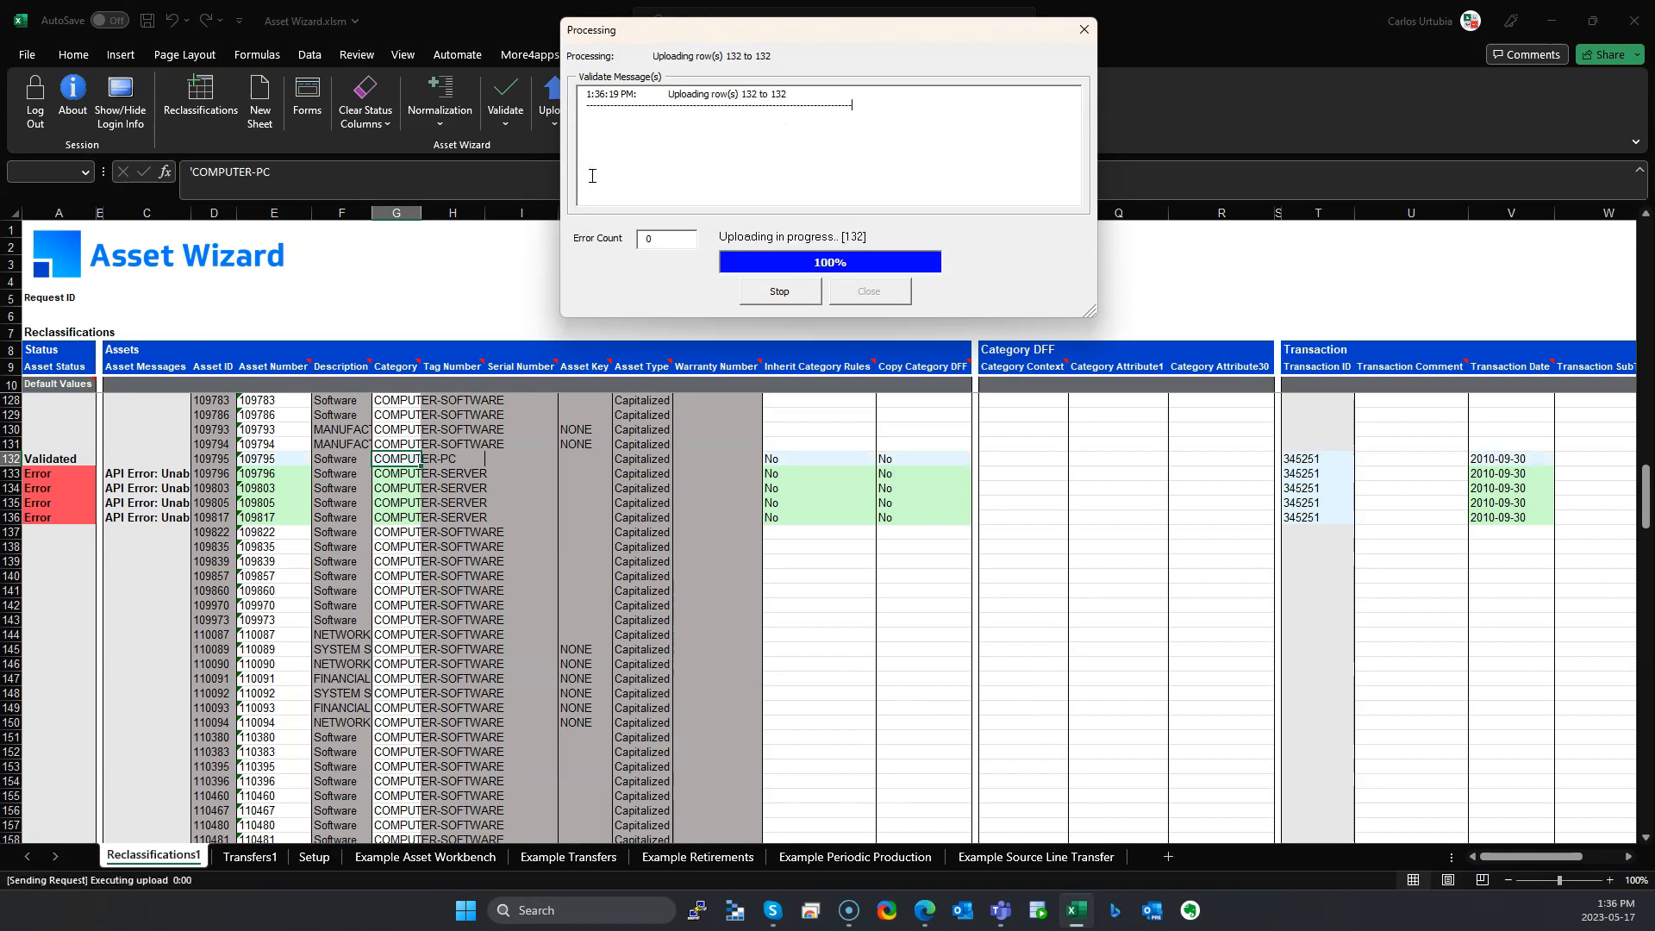
click(862, 301)
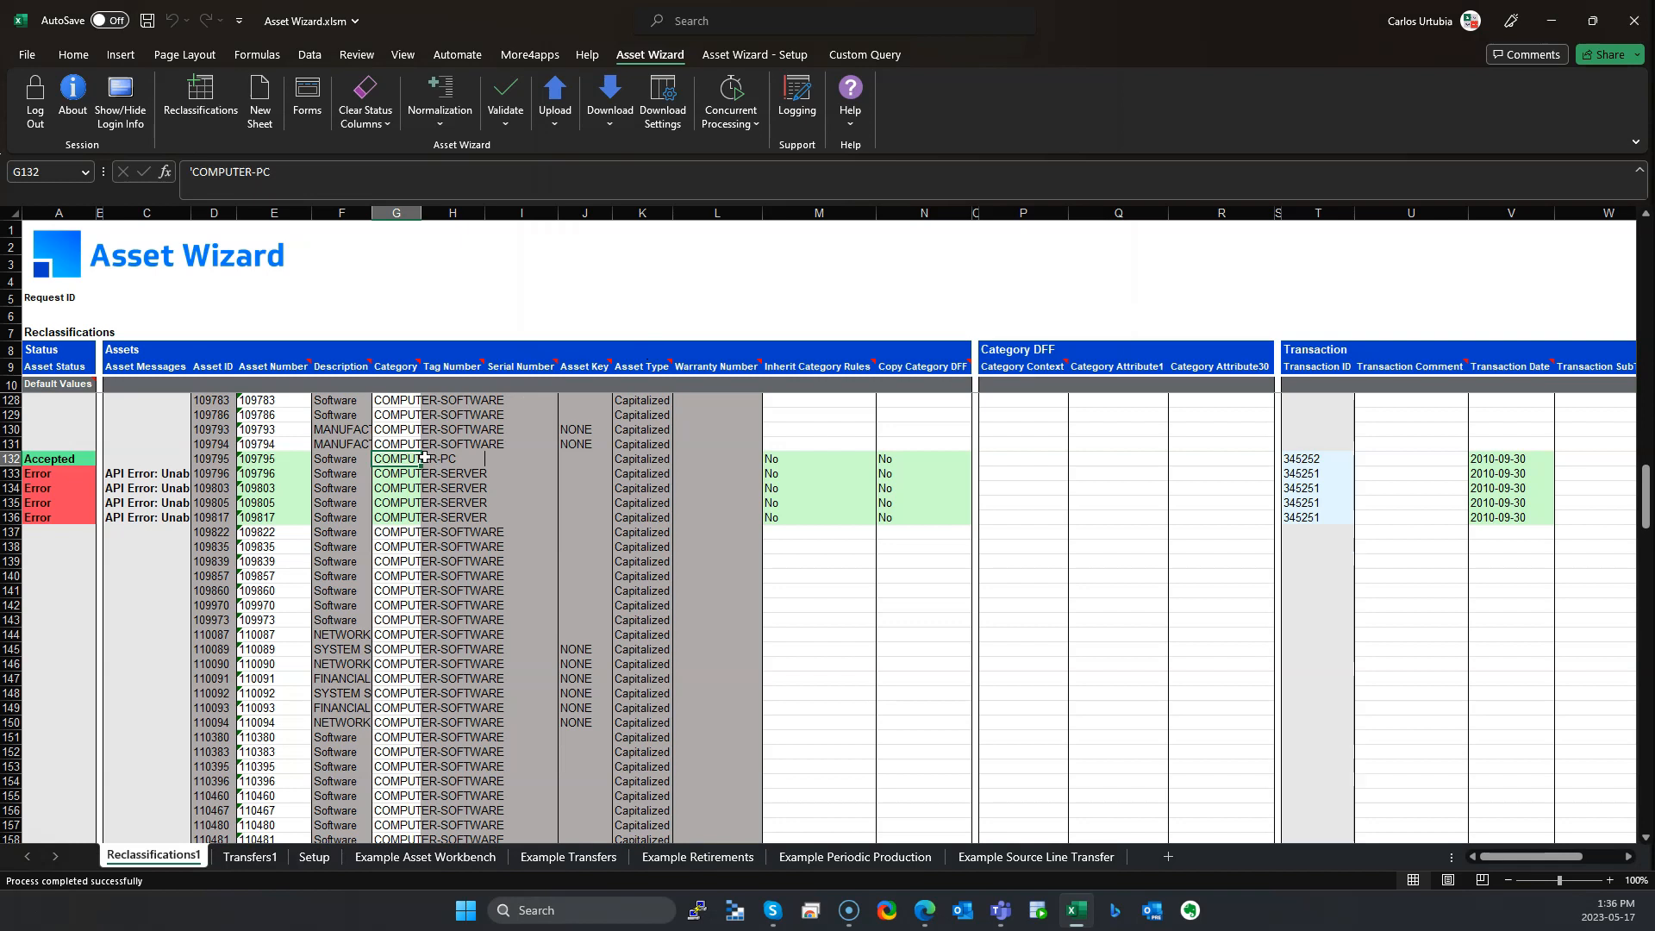
key(shift+Down)
key(shift+Down)
key(shift+Down)
key(ctrl+d)
Step: Clear the Category values in rows 133 to 148
key(Down)
key(shift+Down)
key(shift+Down)
key(shift+Down)
key(Delete)
key(shift+Down)
key(shift+Down)
key(shift+Down)
key(shift+Down)
key(shift+Down)
key(shift+Down)
key(shift+Down)
key(shift+Down)
key(shift+Down)
key(shift+Down)
key(shift+Down)
key(shift+Down)
key(Delete)
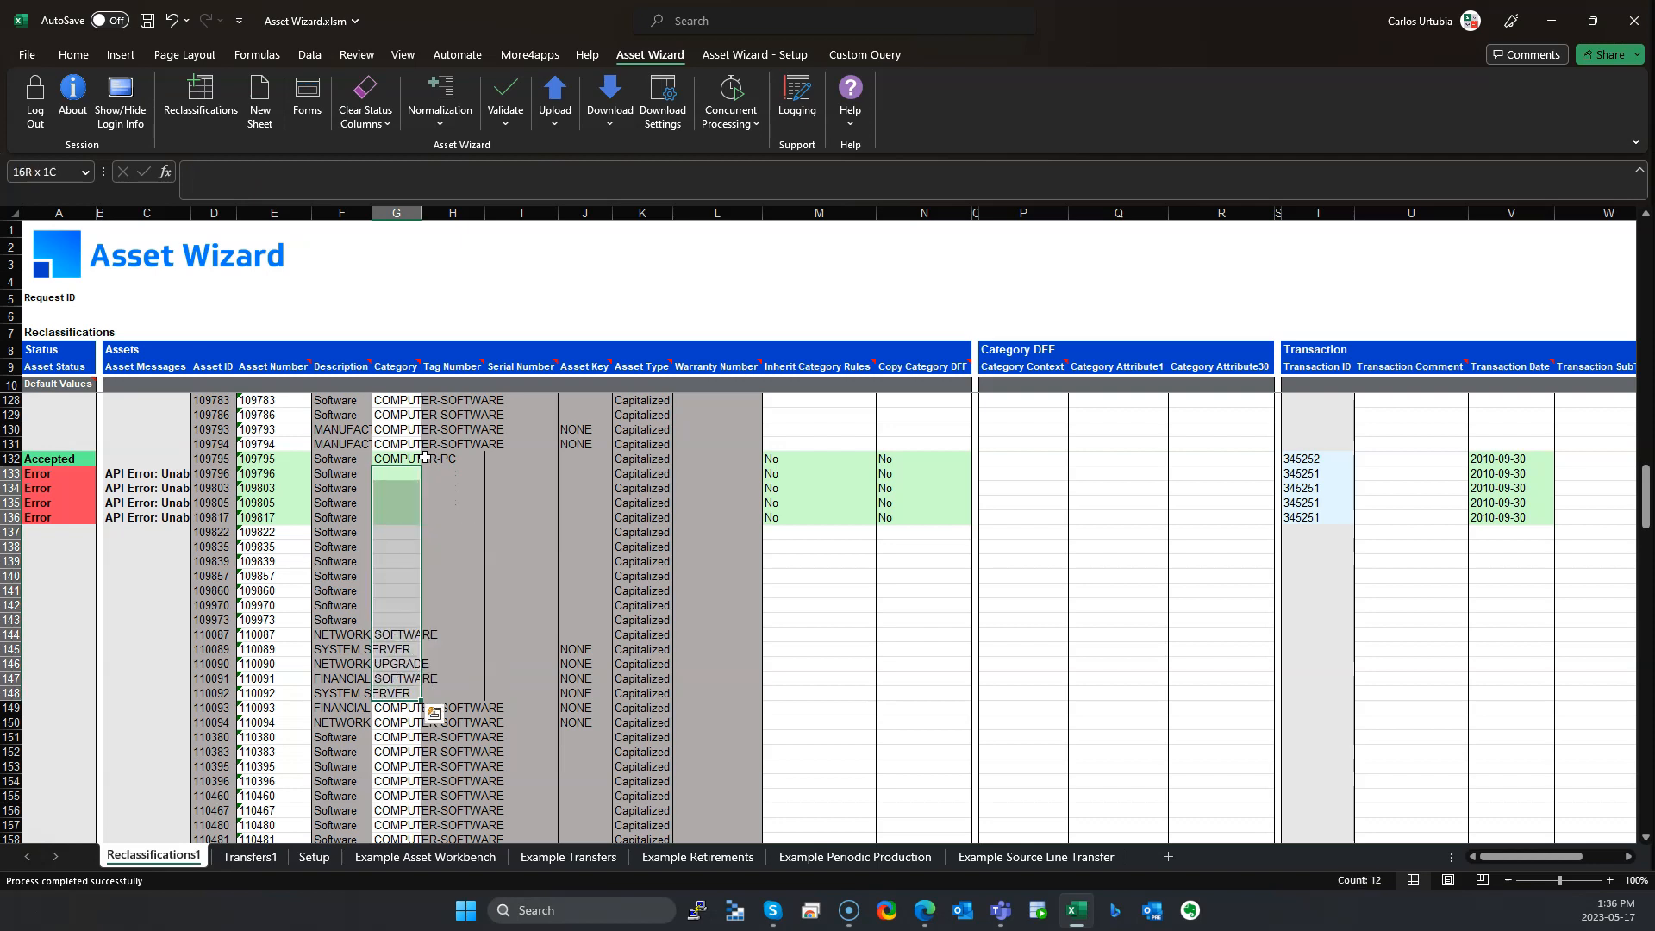
Step: Copy COMPUTER-PC from row 132 into the Category cell of the Default Values row
key(Up)
key(Up)
key(Down)
key(ctrl+c)
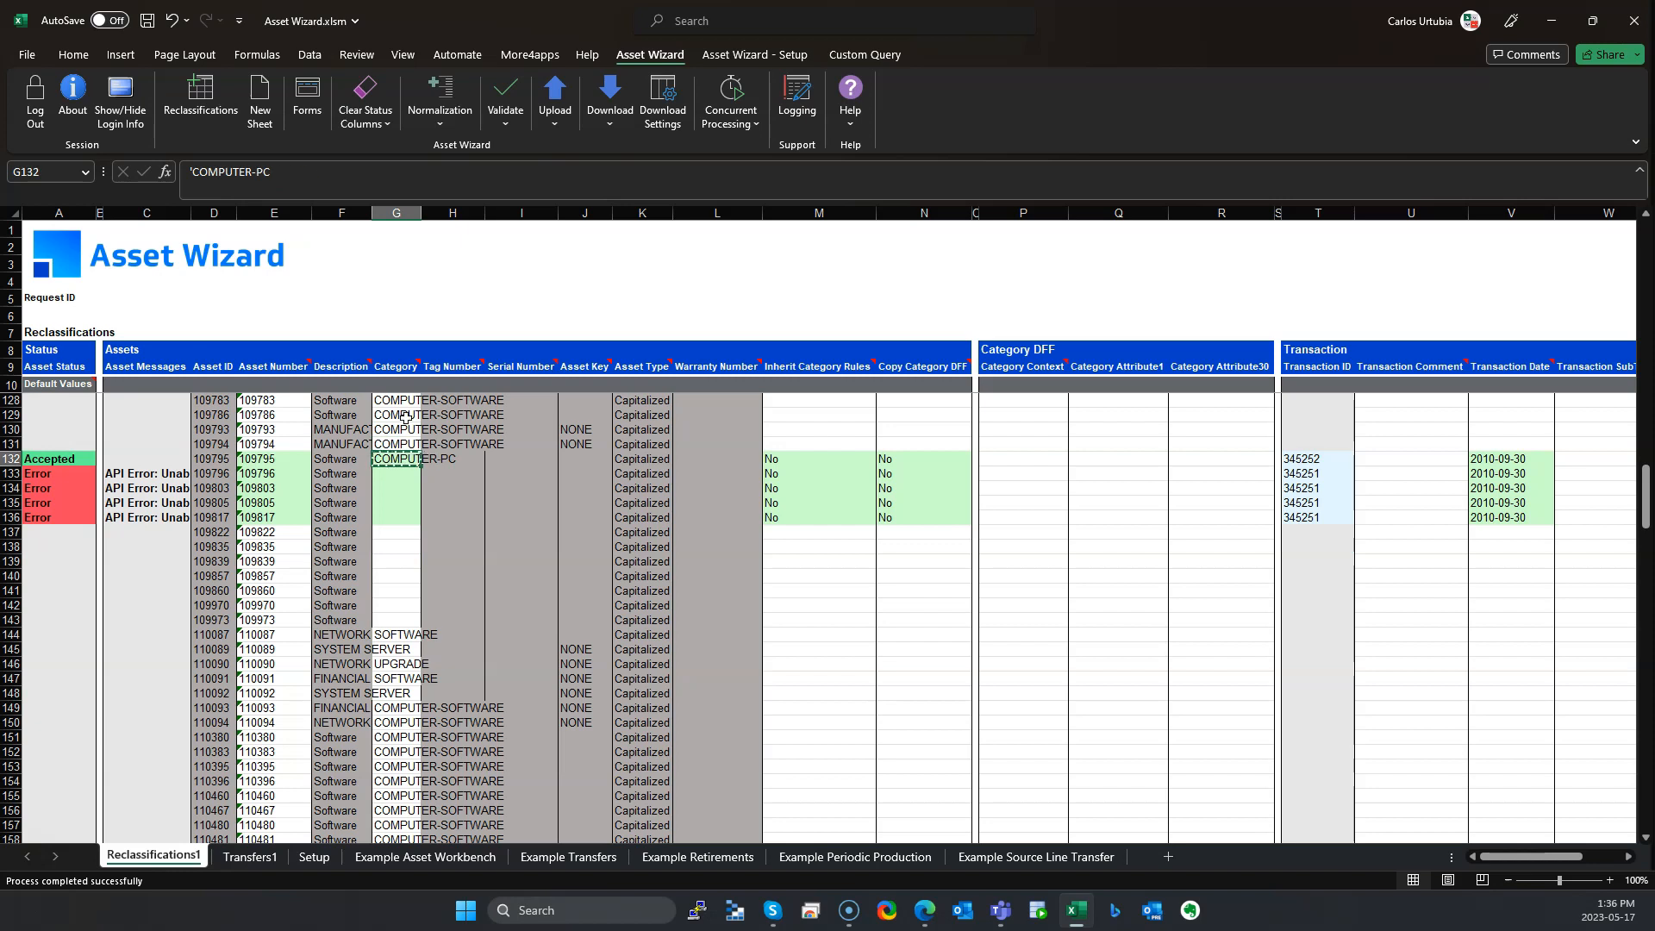
click(399, 382)
key(ctrl+v)
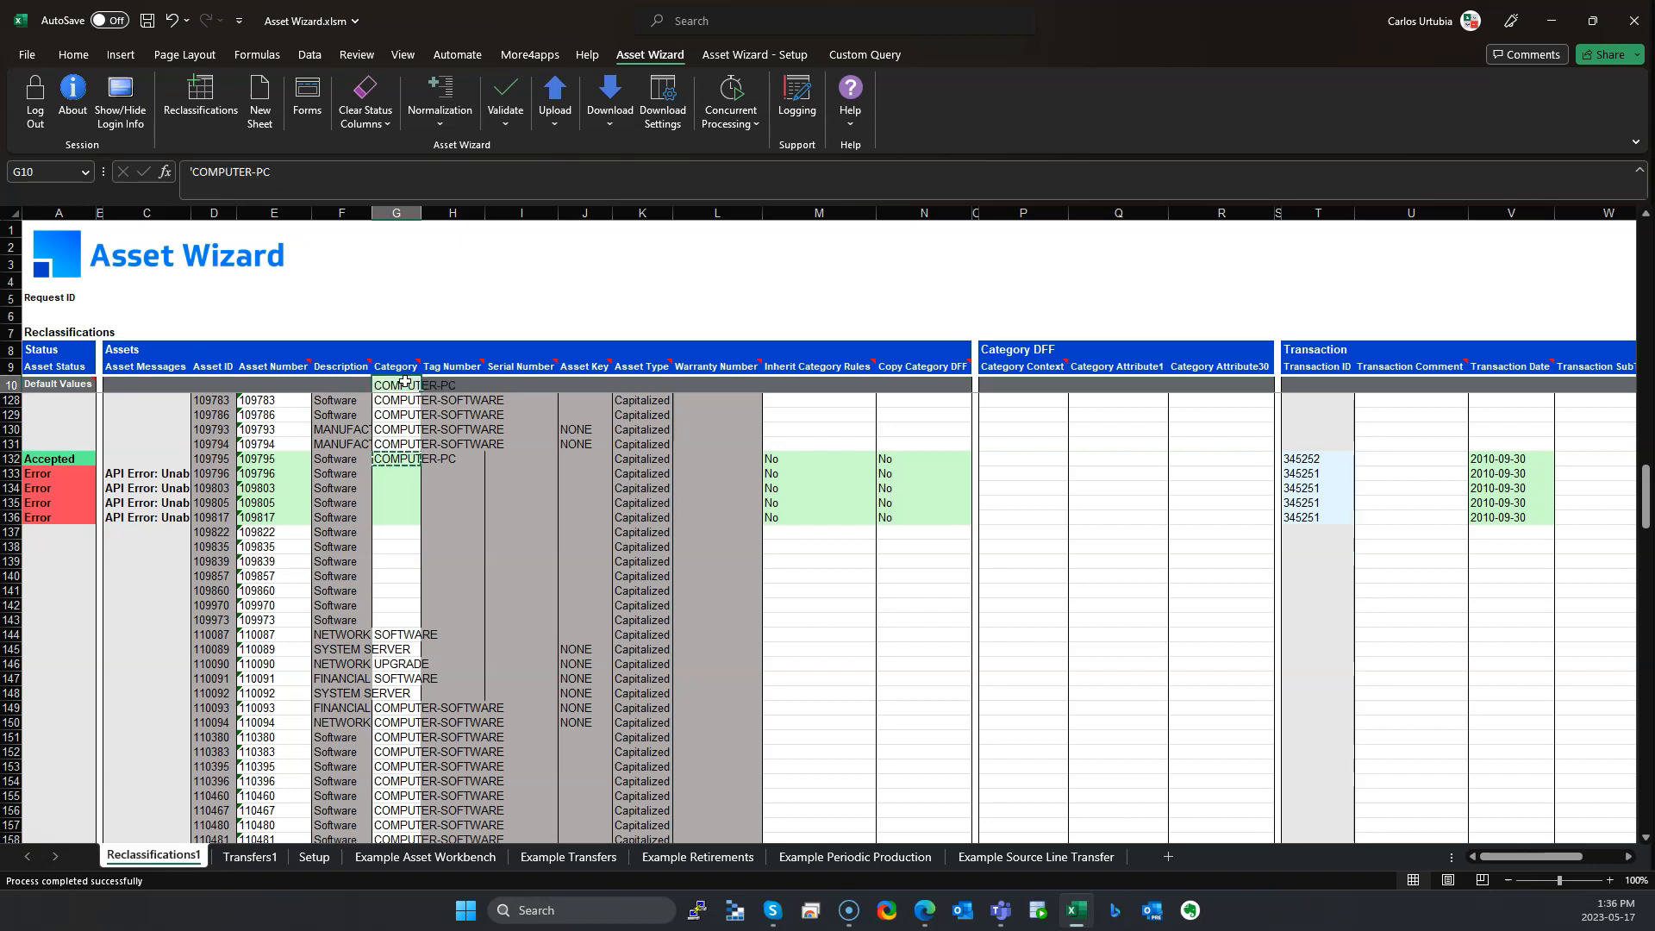
Step: Upload the selected rows 133 to 143 with the default category and close the processing window
click(406, 476)
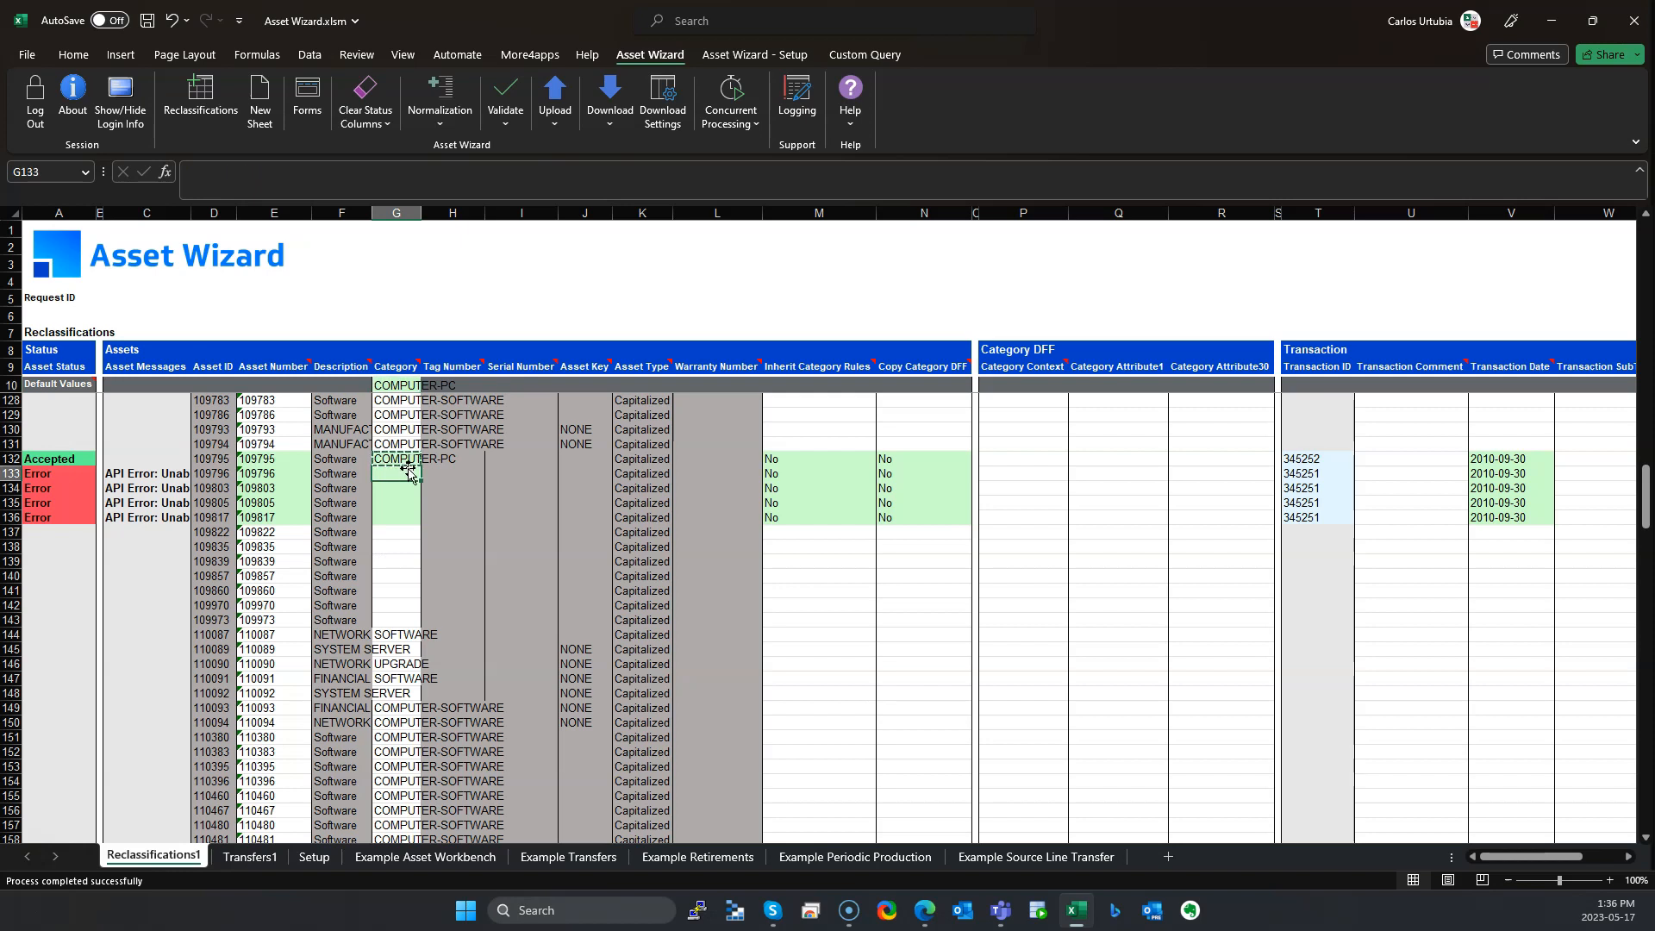
drag(405, 476, 386, 622)
click(569, 122)
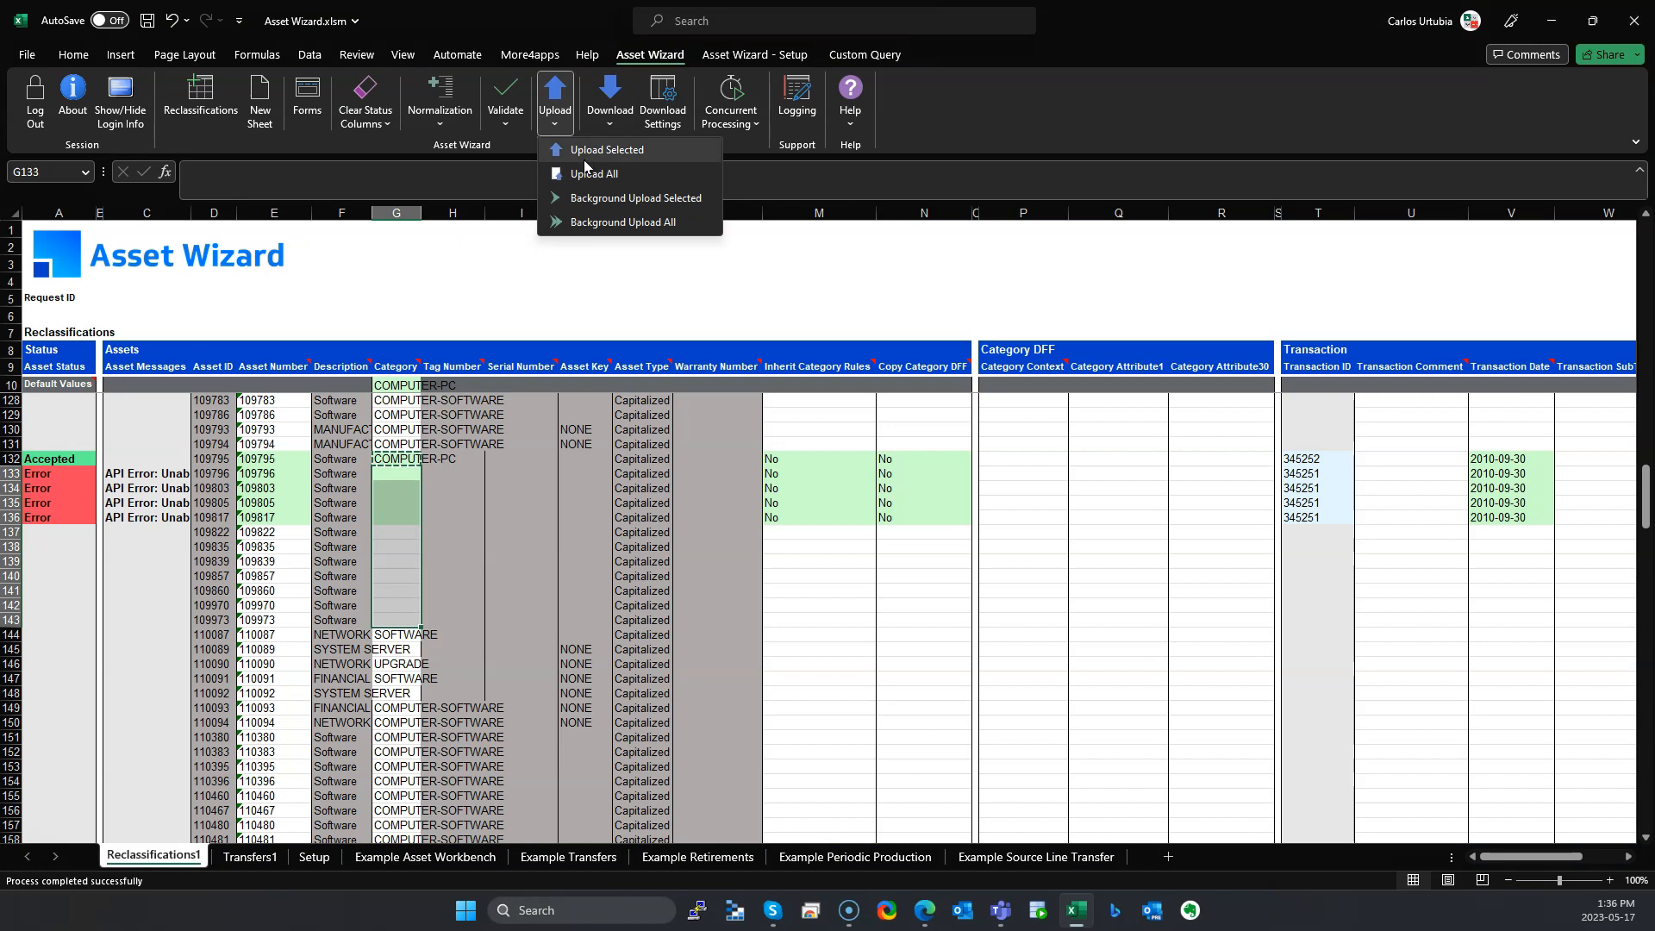
click(589, 153)
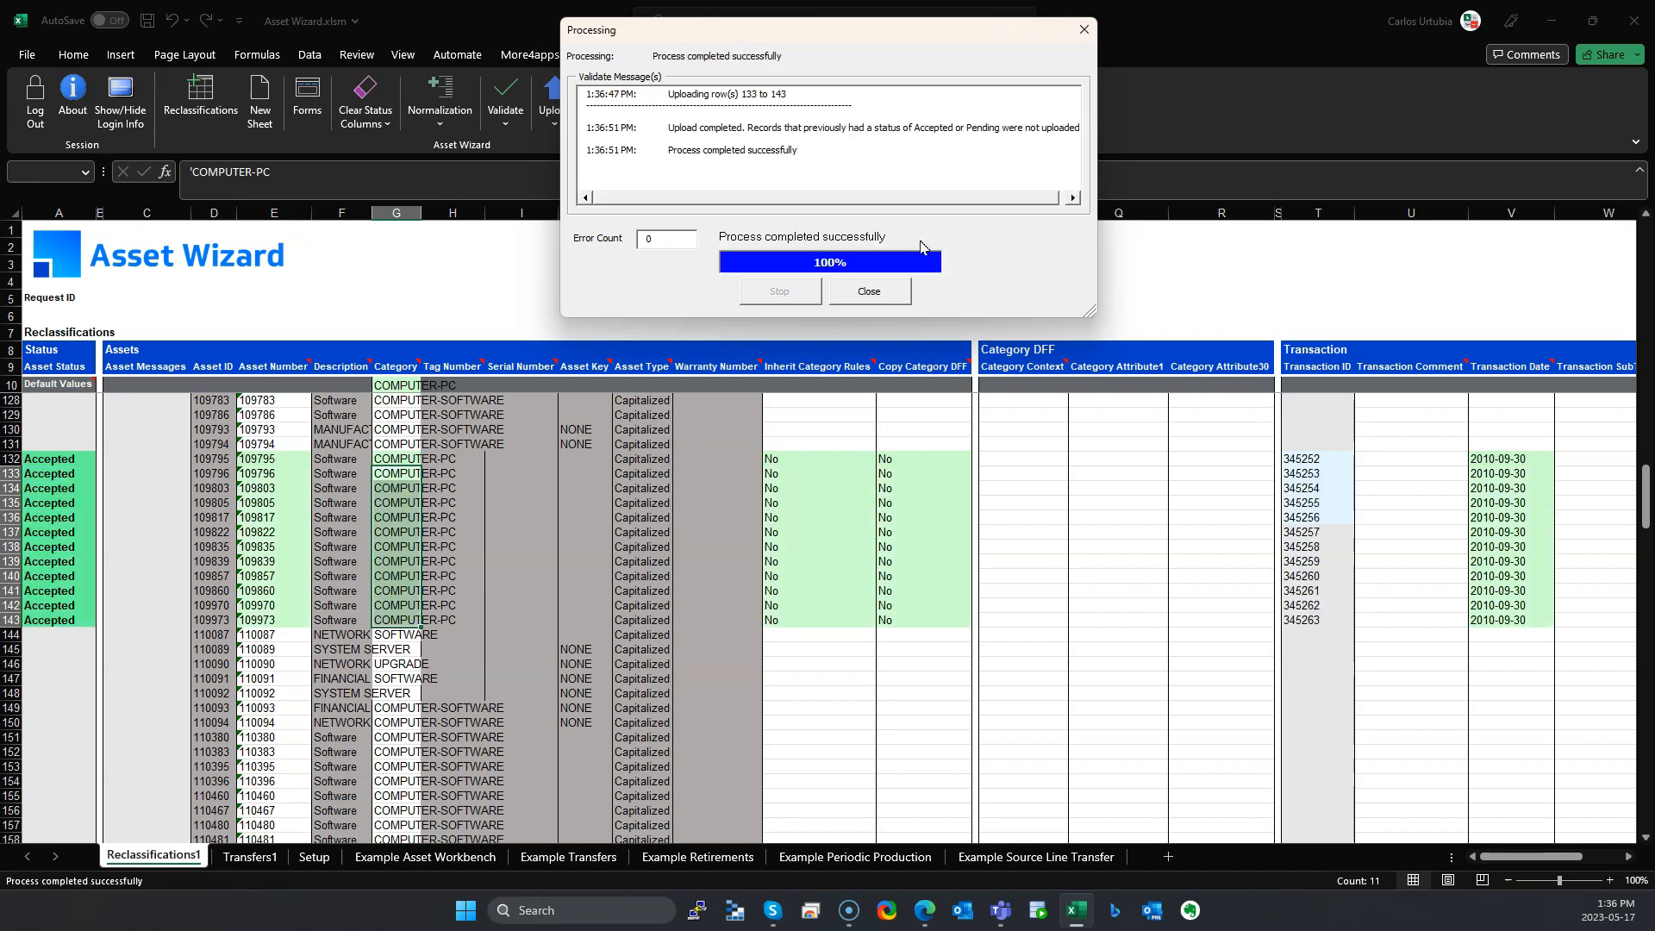
click(869, 292)
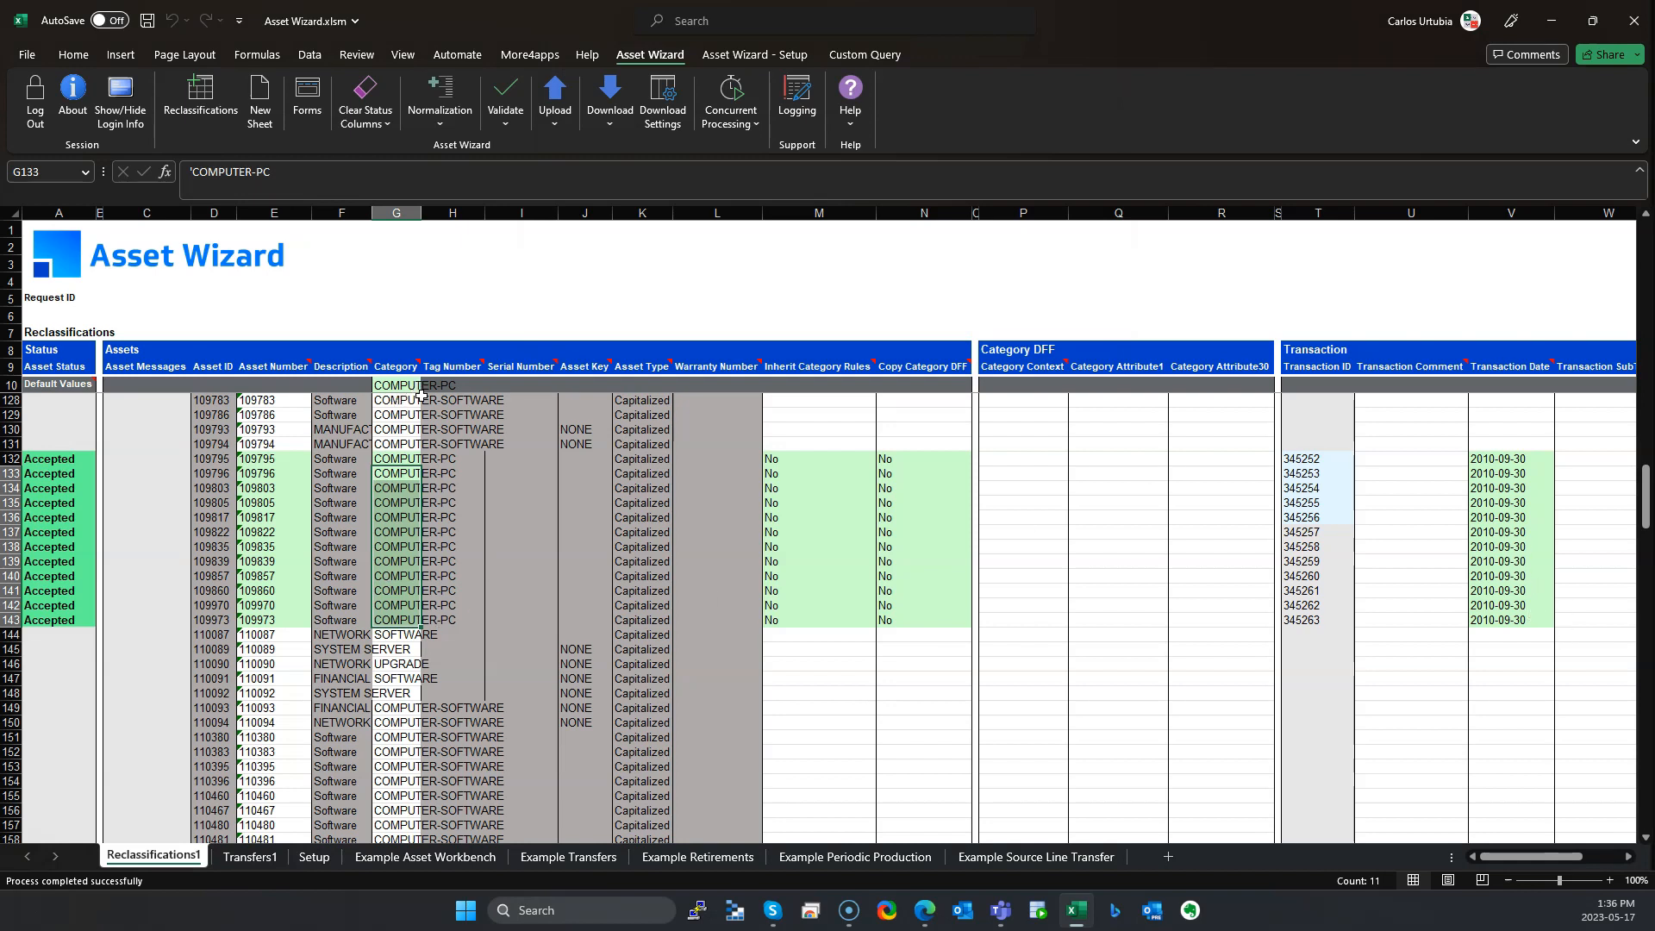
Step: Copy the asset numbers from rows 132 to 143 into the Asset Number column starting at row 219
drag(270, 461, 338, 607)
drag(281, 459, 299, 614)
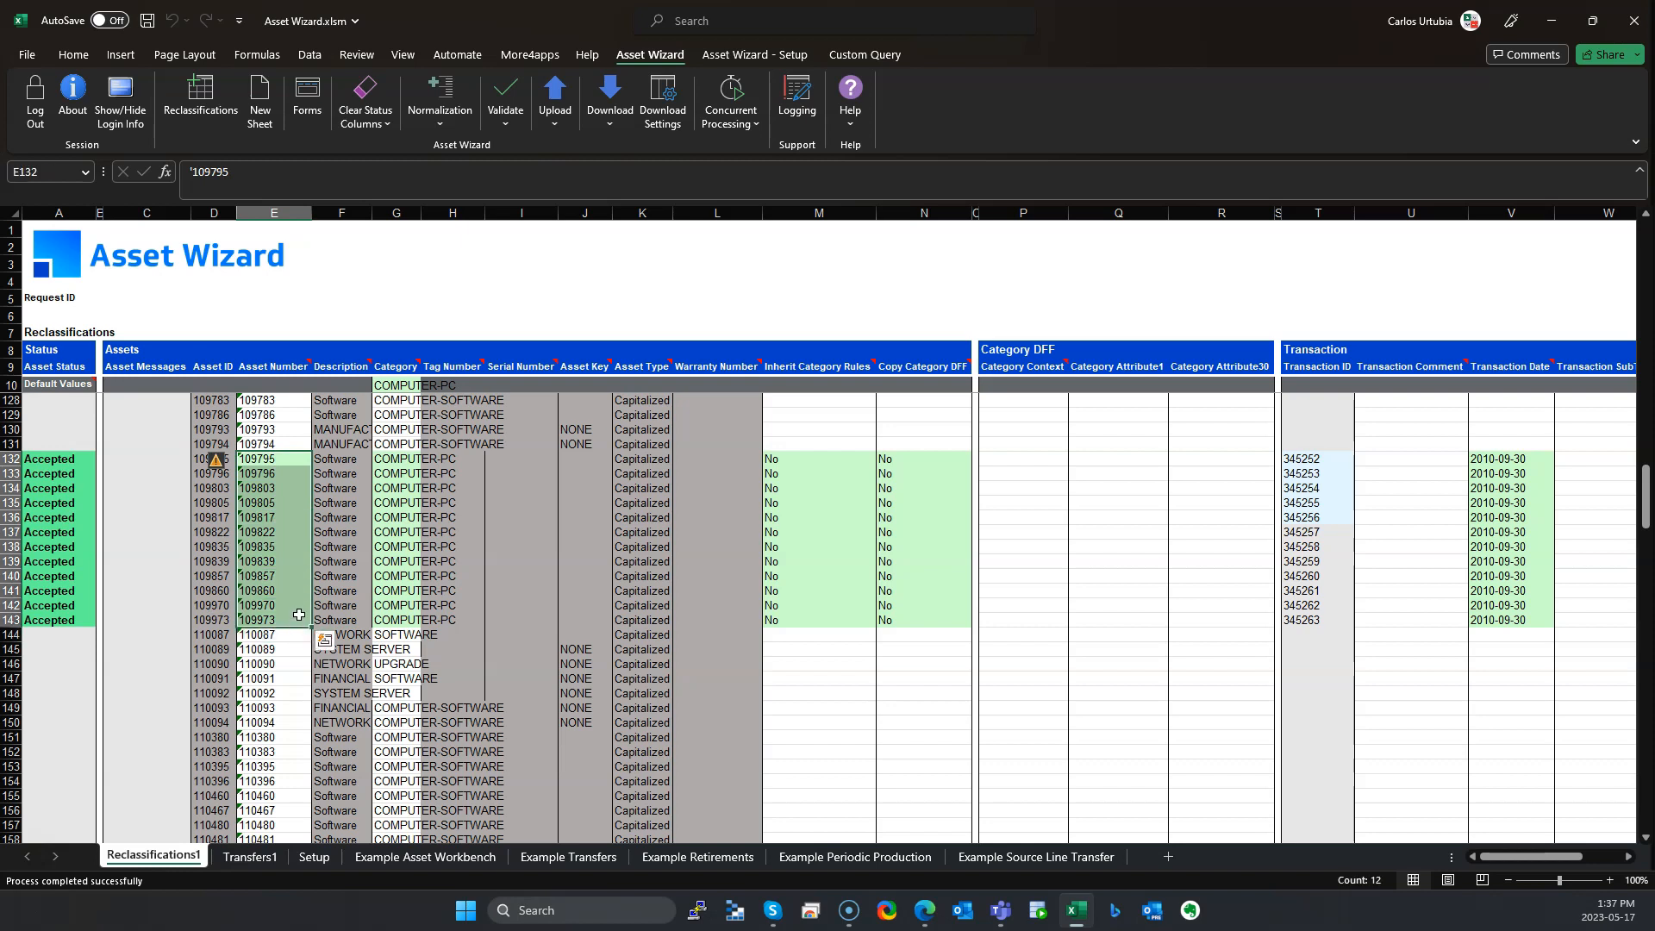
click(207, 681)
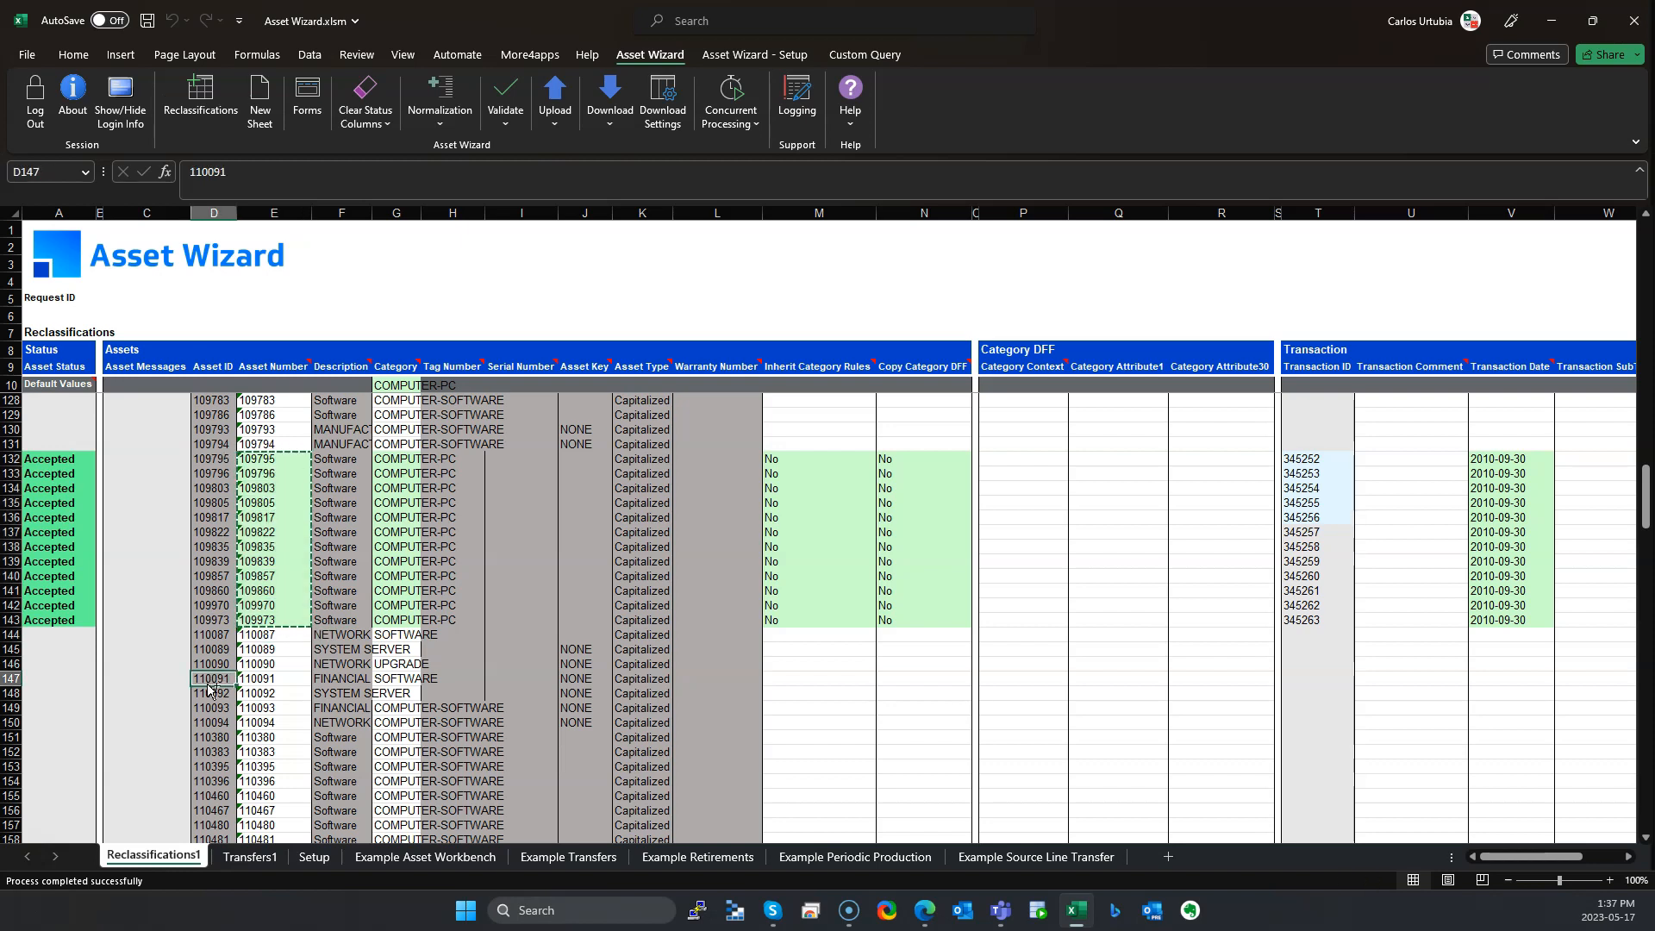
key(ctrl+Down)
key(Down)
key(Down)
key(Down)
key(Down)
key(Down)
key(Right)
key(Right)
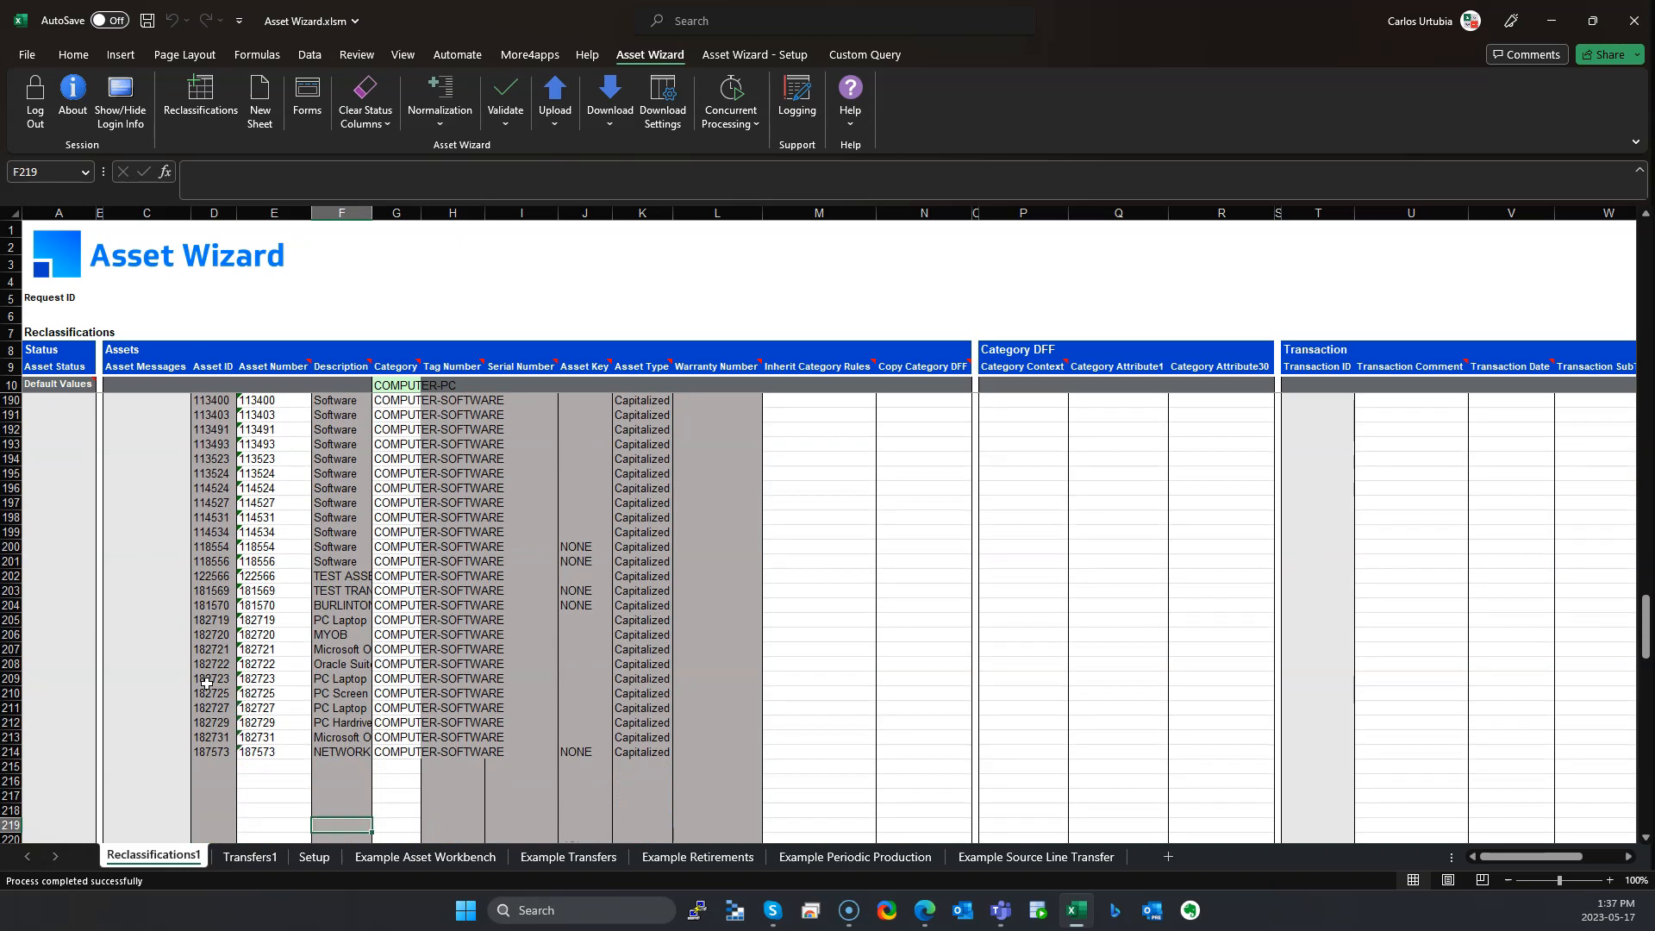
key(Left)
key(ctrl+v)
Step: Download the pasted assets using the sheet data and agree to clear the download criteria
scroll(533, 714, down, 7)
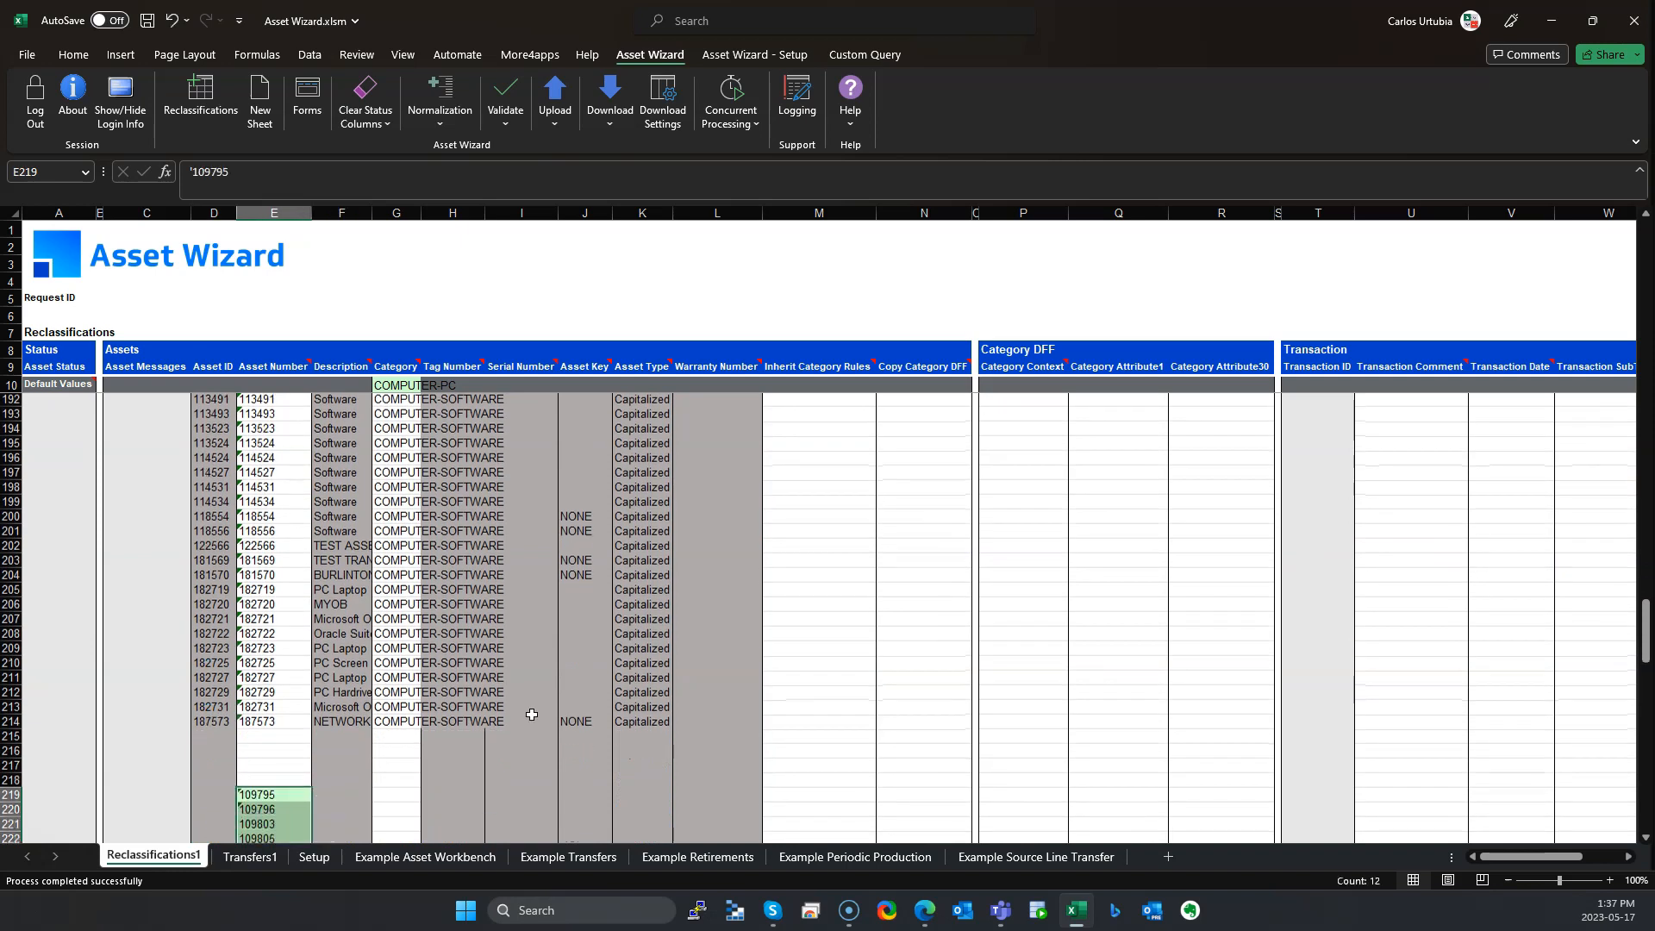
scroll(533, 715, down, 1)
click(610, 108)
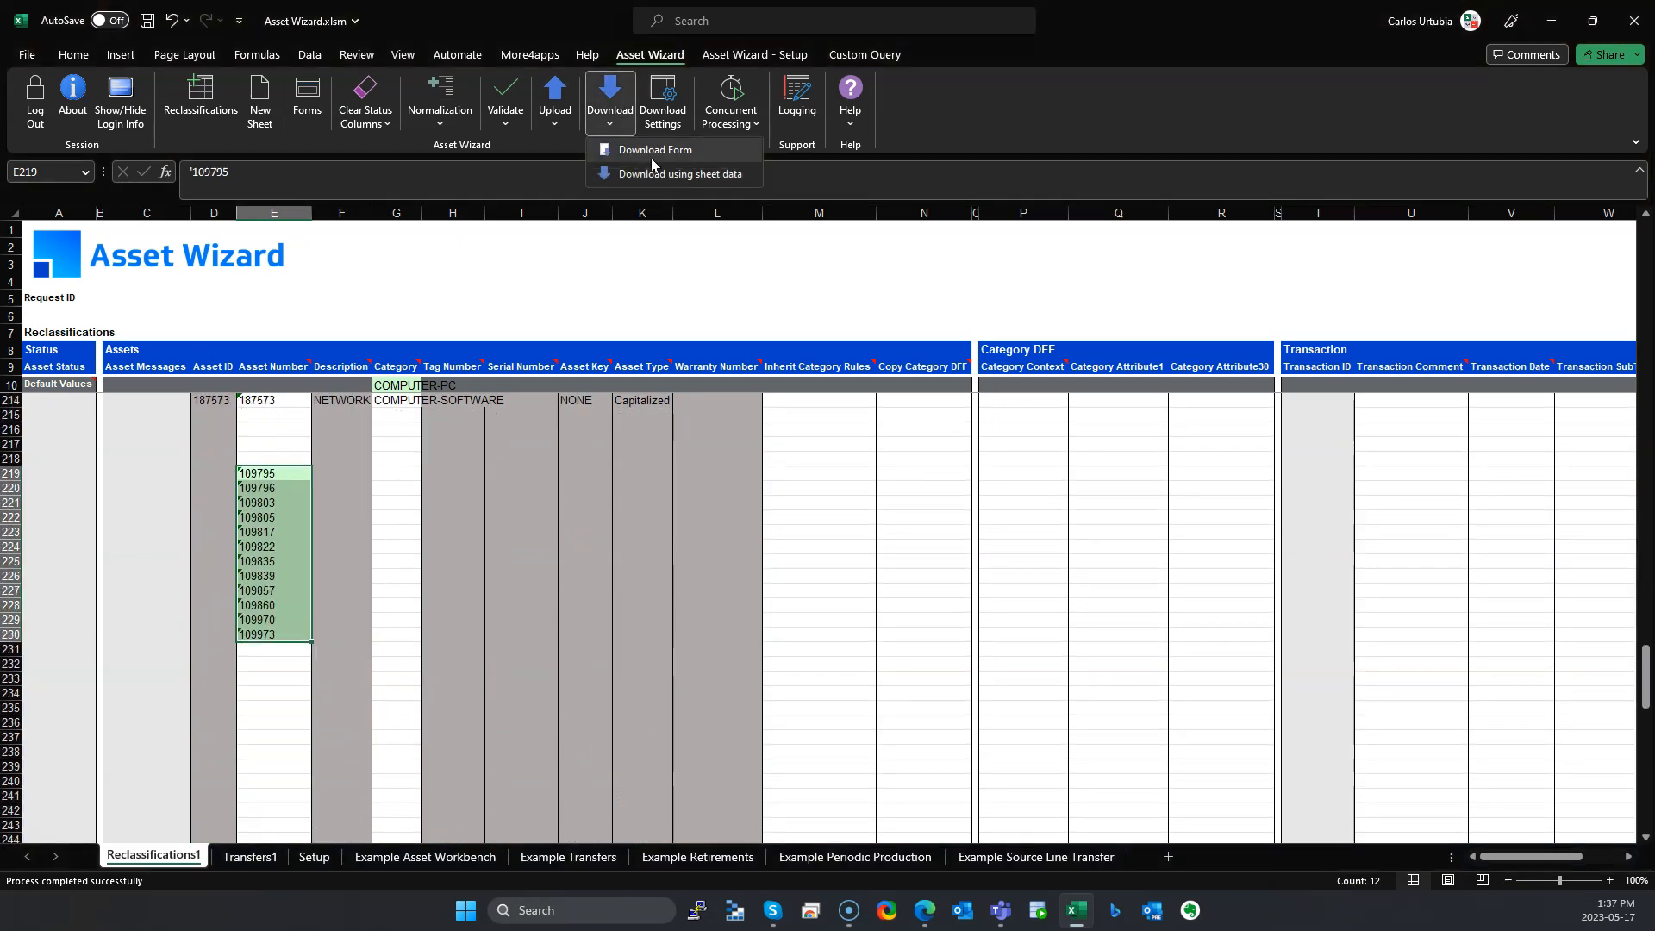
click(652, 179)
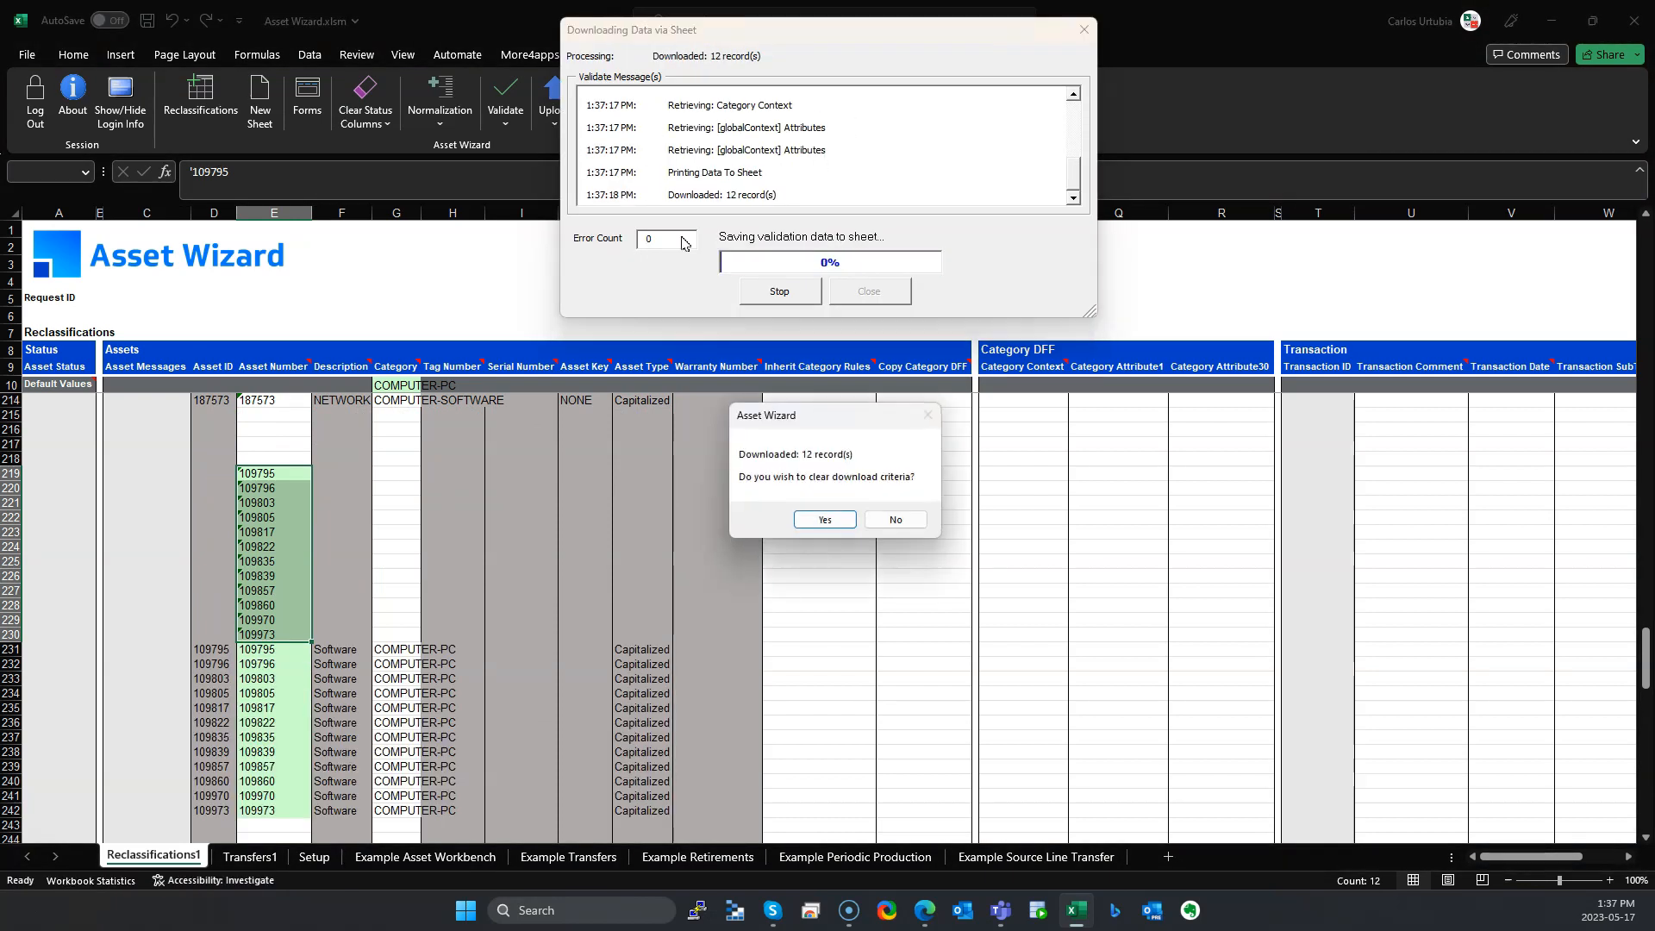
click(824, 519)
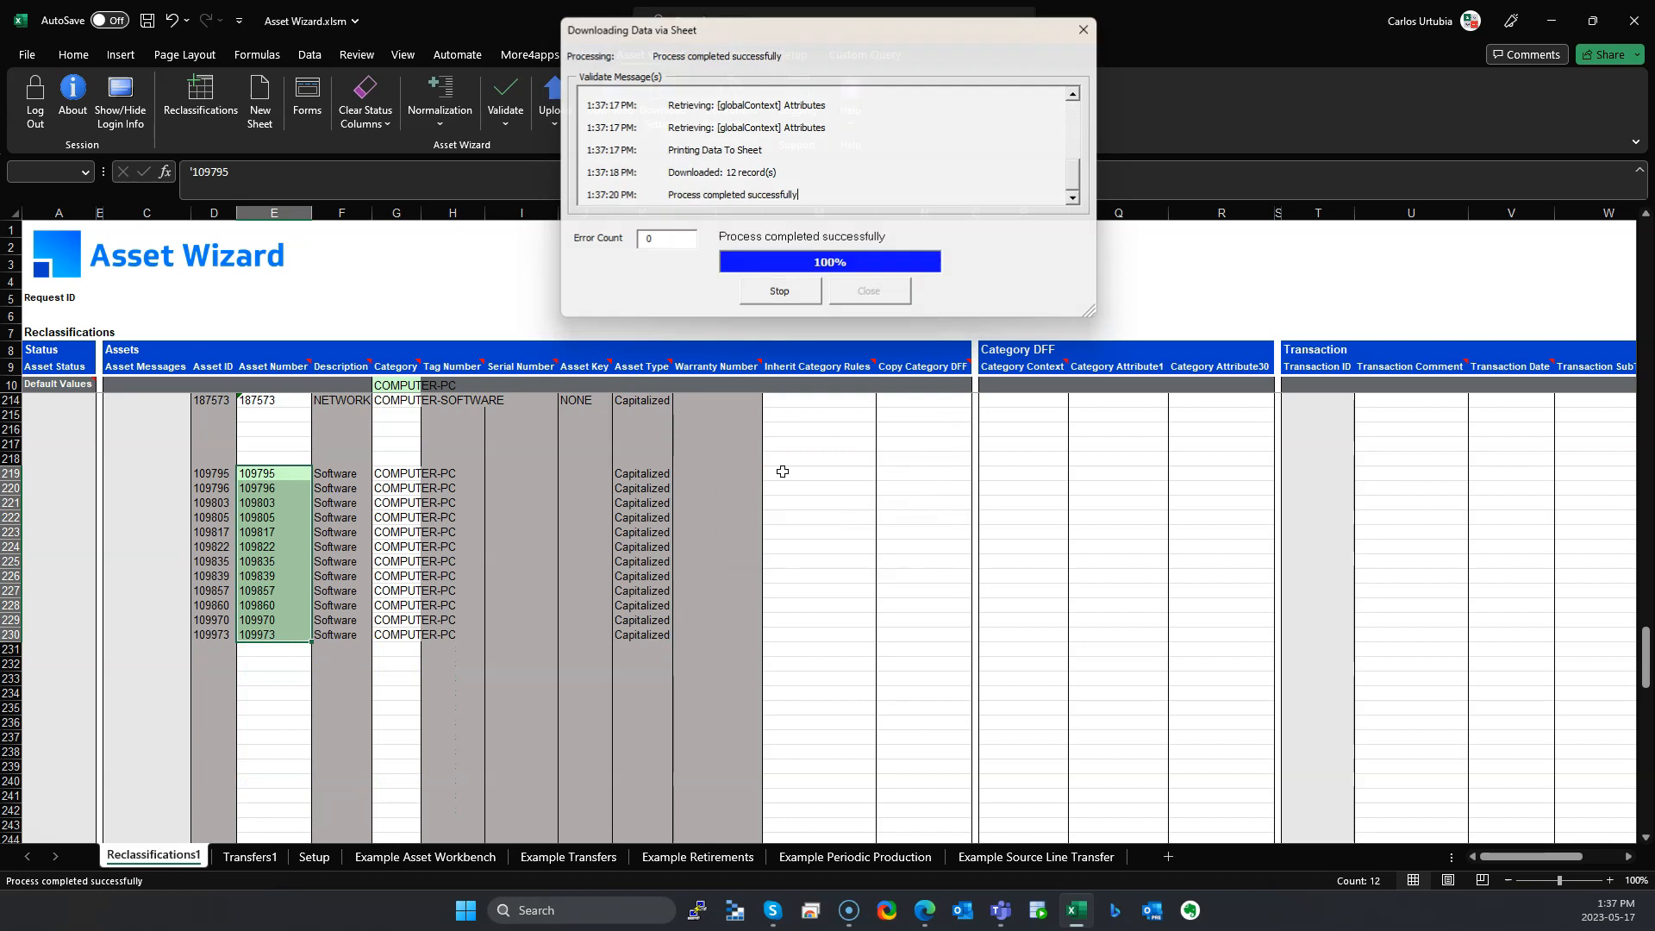